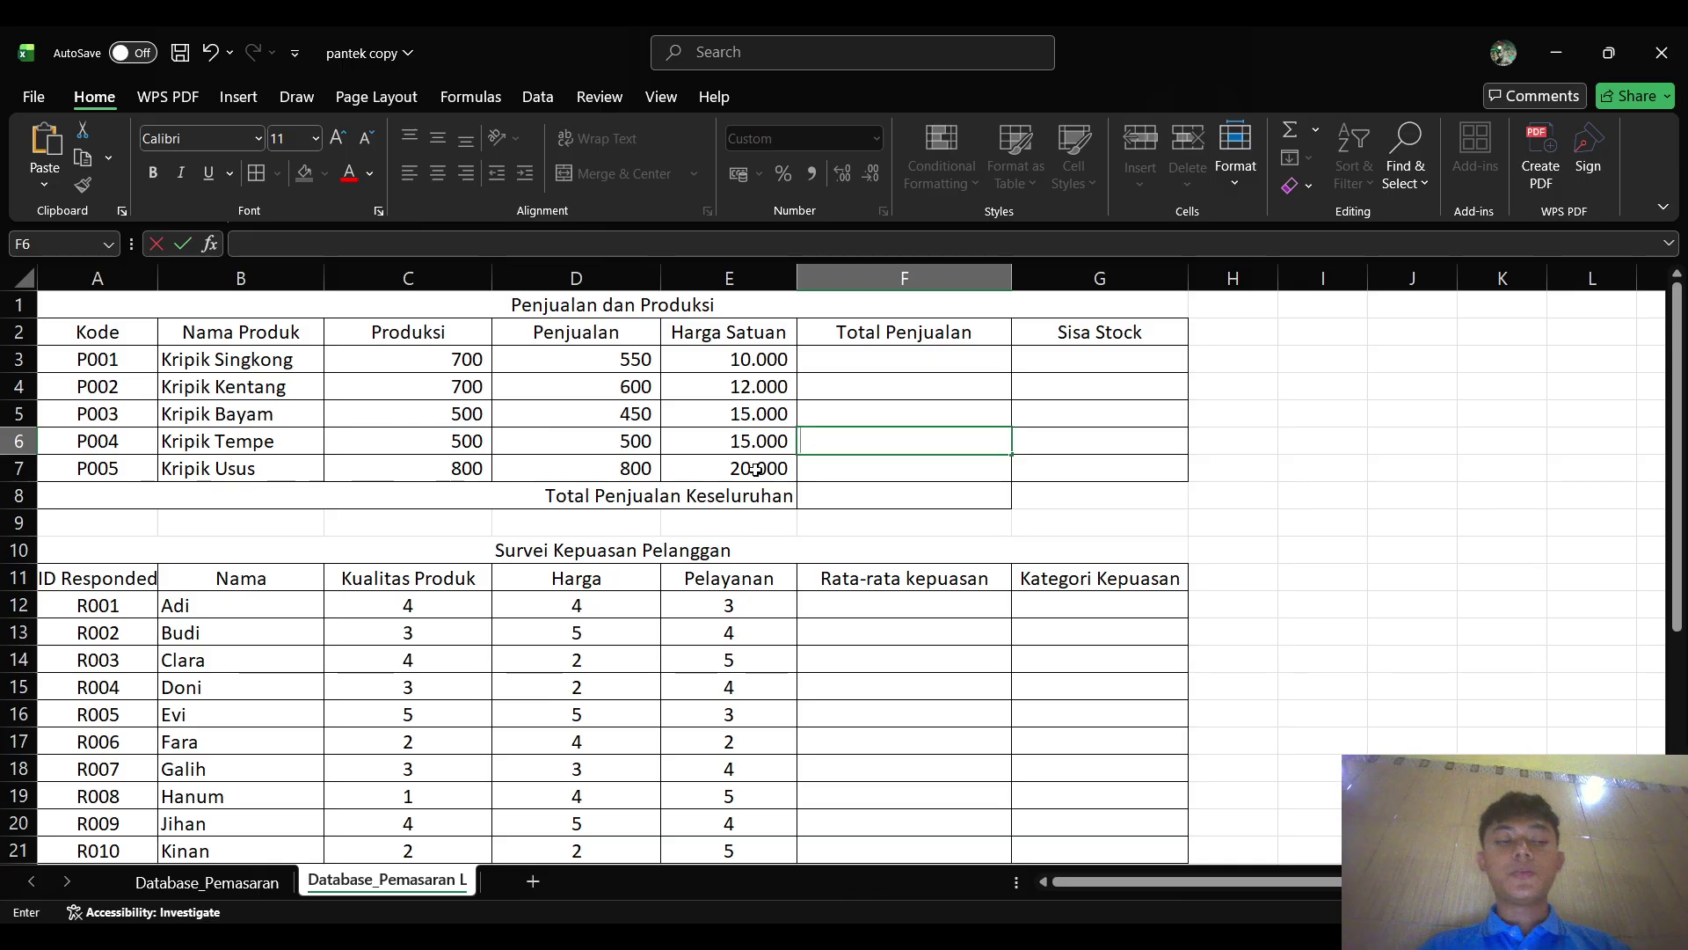
- Enter the formula =D3*E3 in F3 to calculate Total Penjualan for product P001
scroll(791, 437, "down", 2)
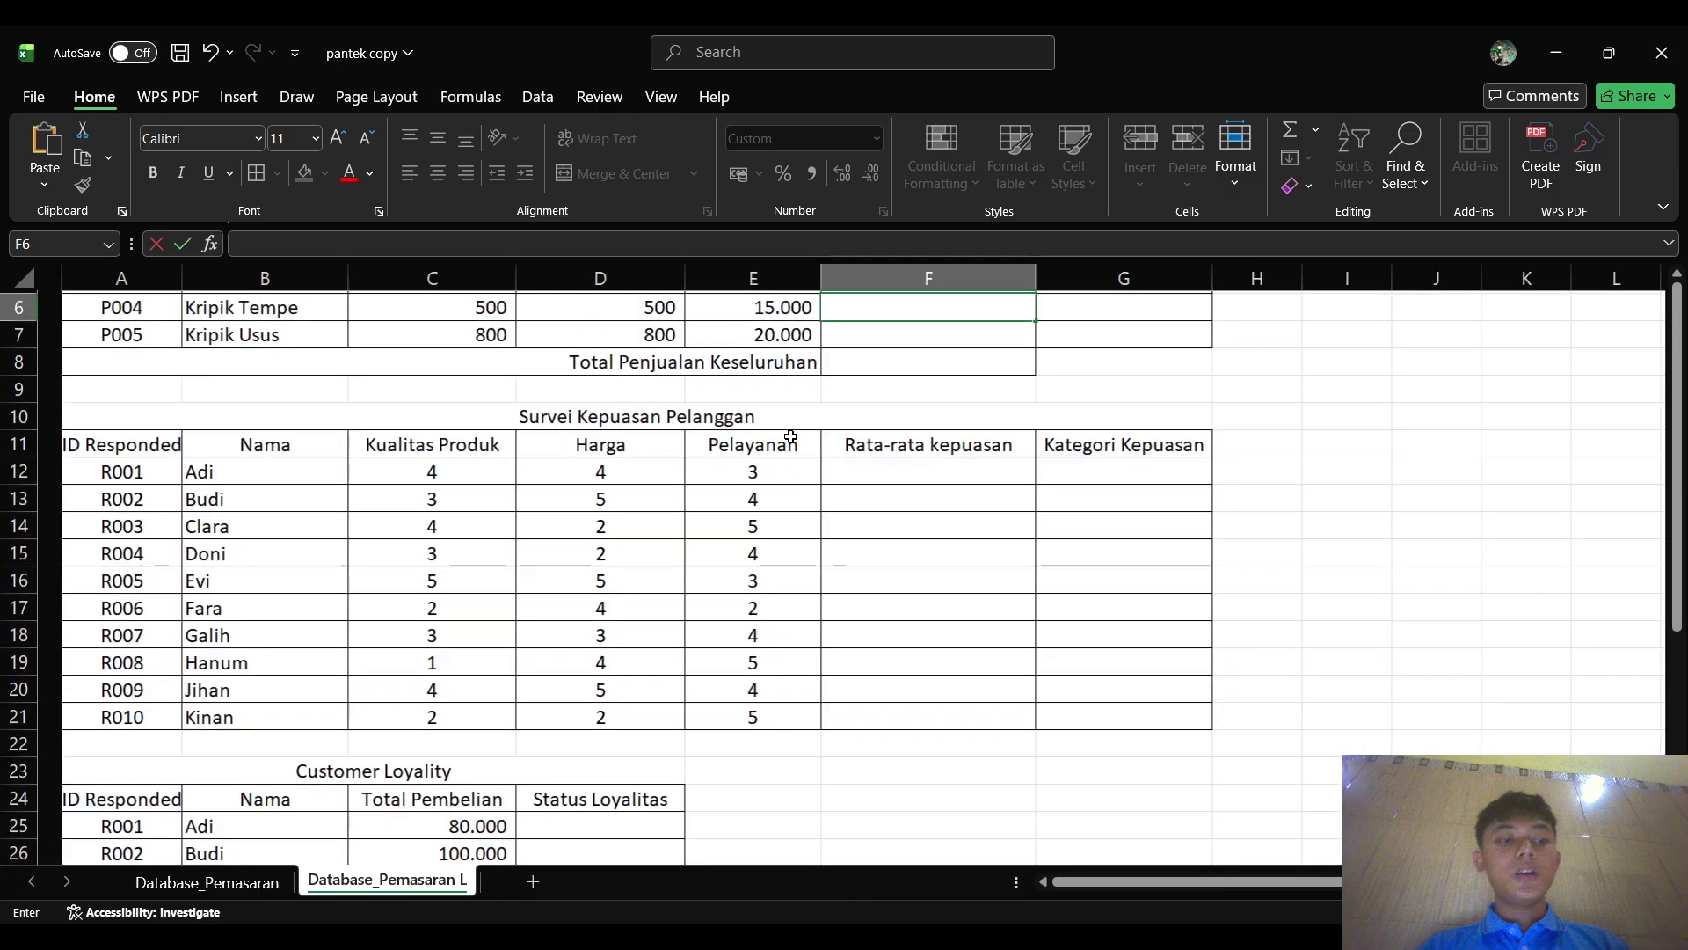
scroll(791, 437, "up", 2)
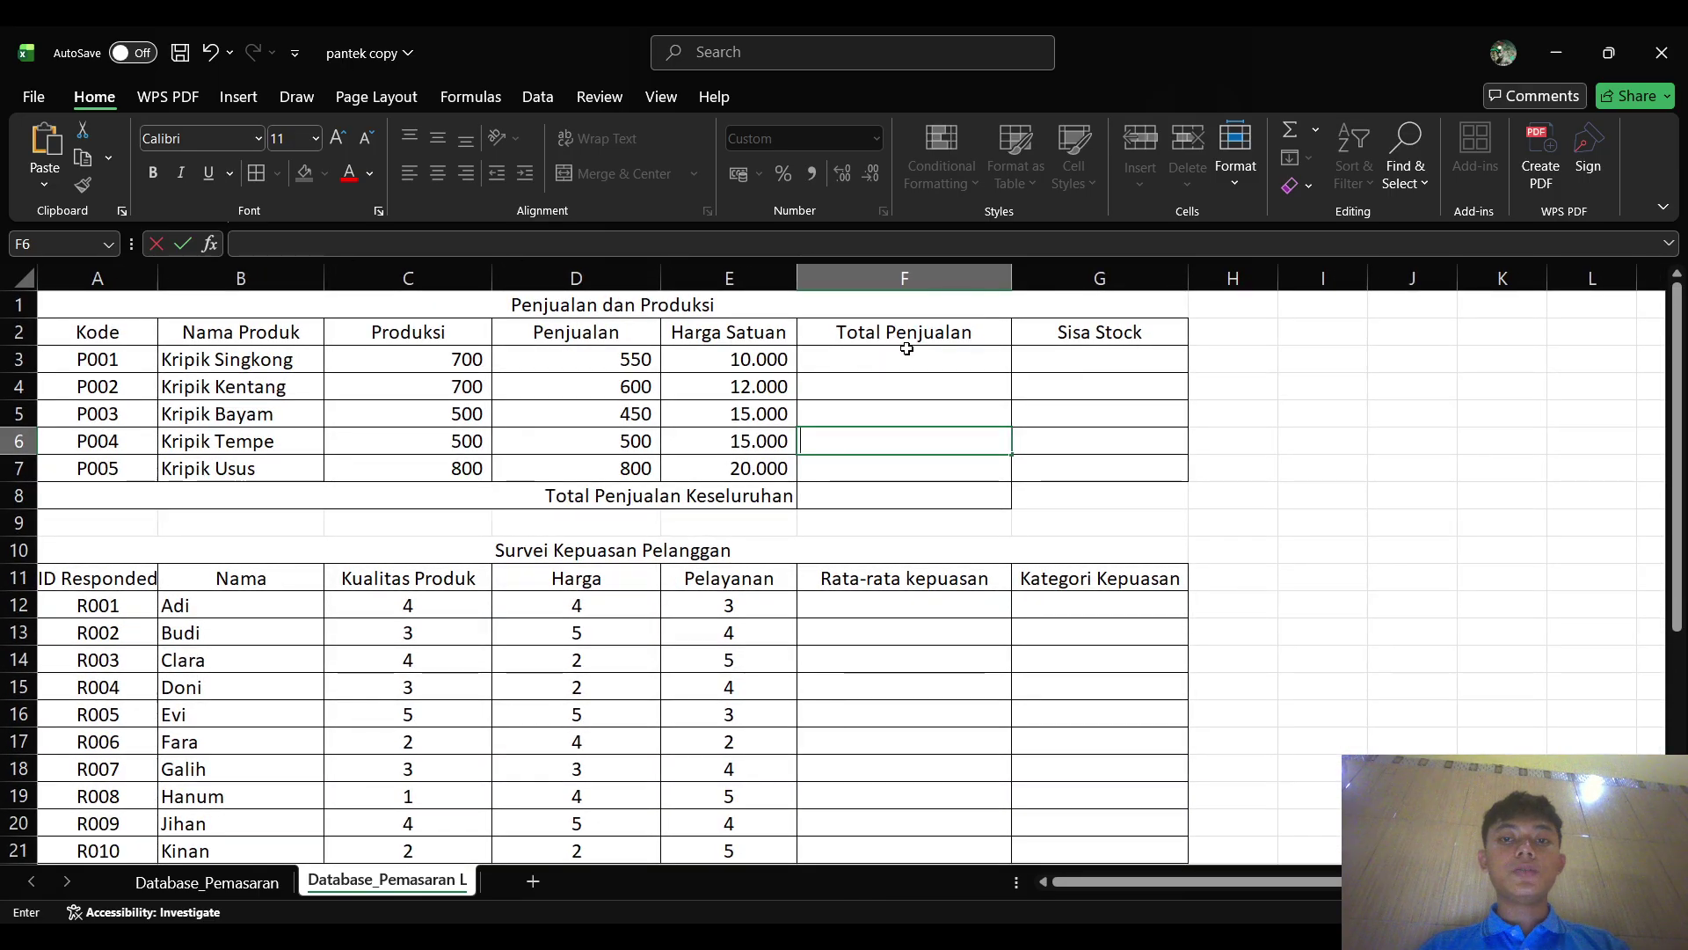
left_click(901, 358)
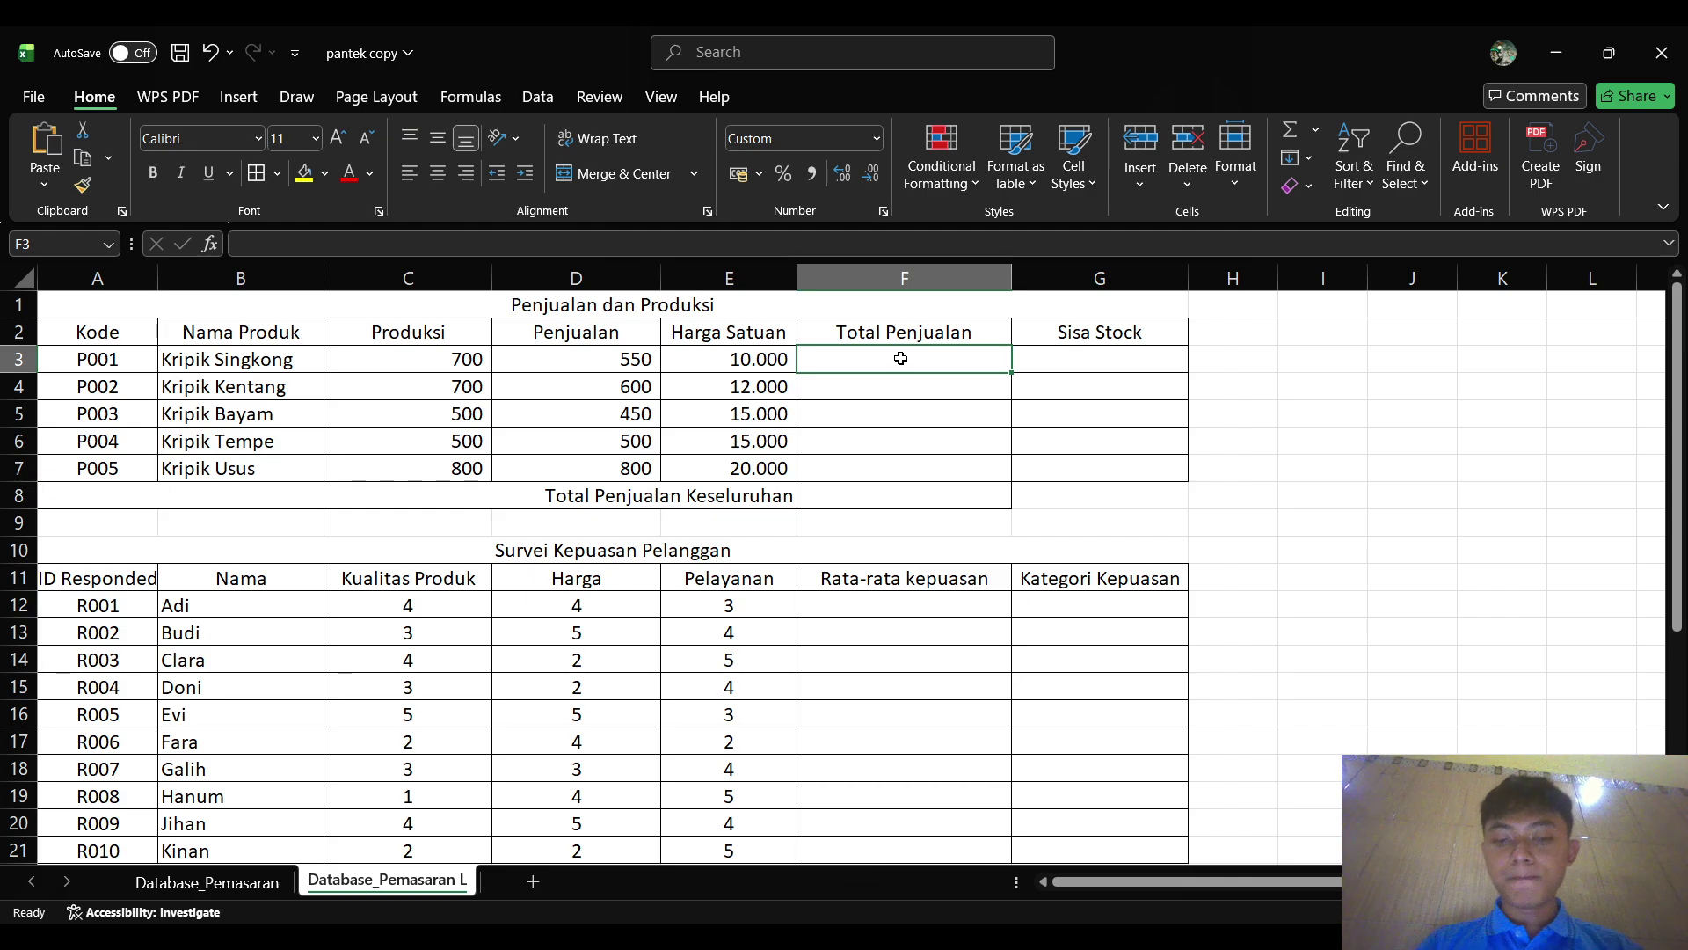
type("=")
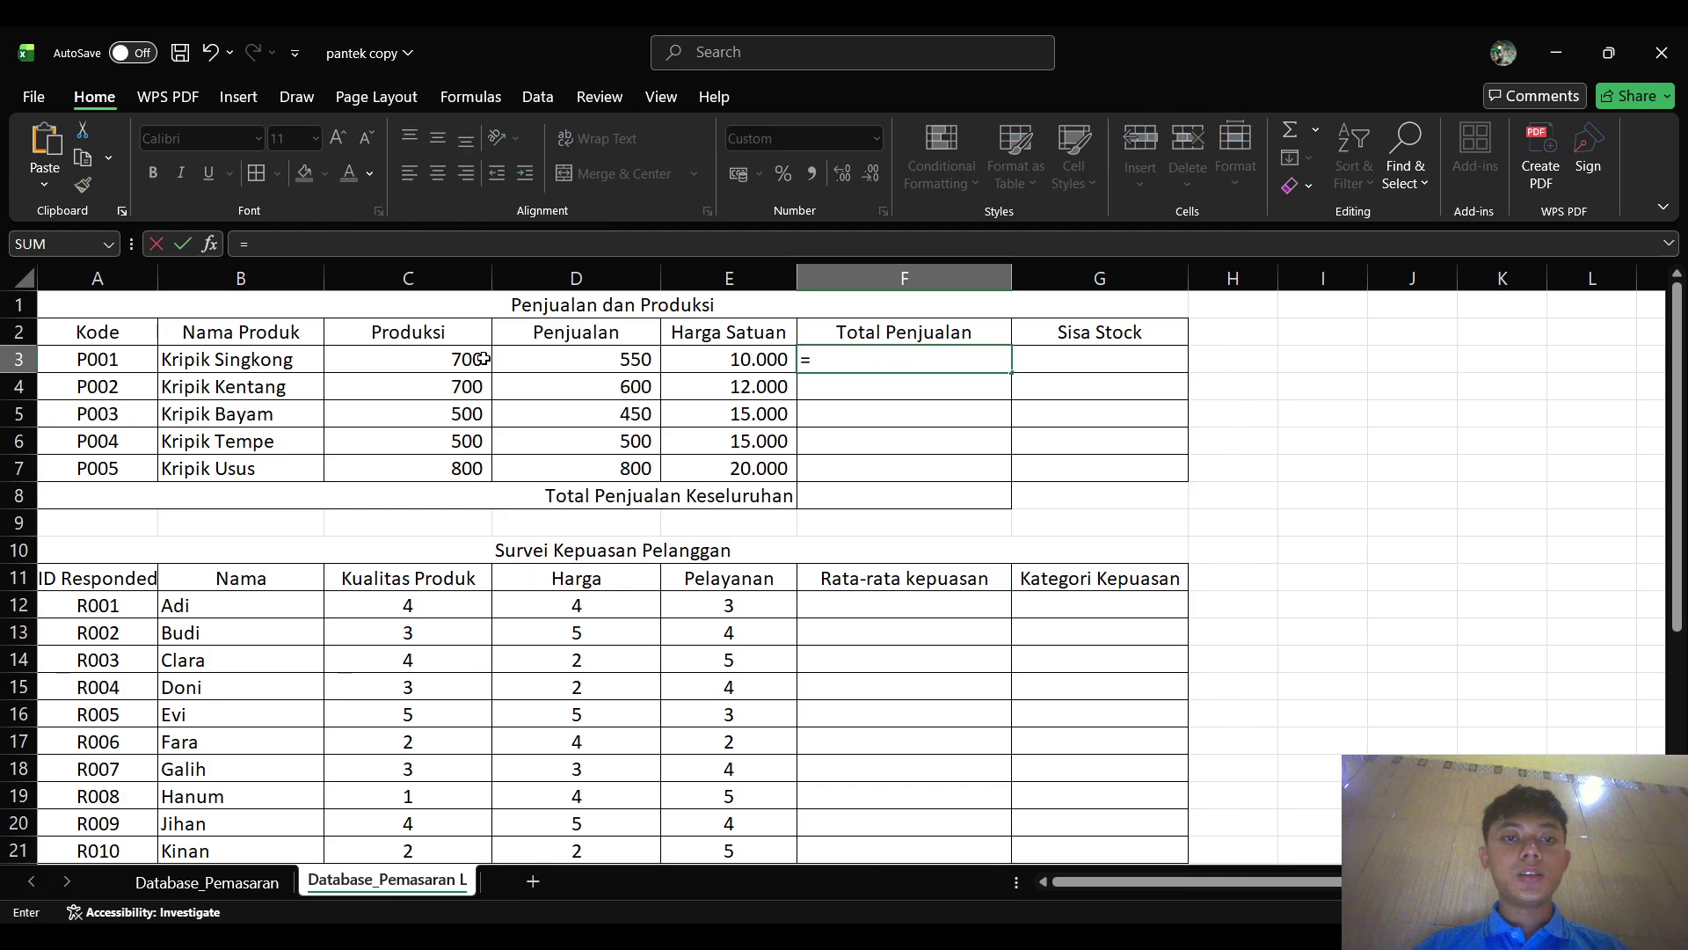
left_click(568, 360)
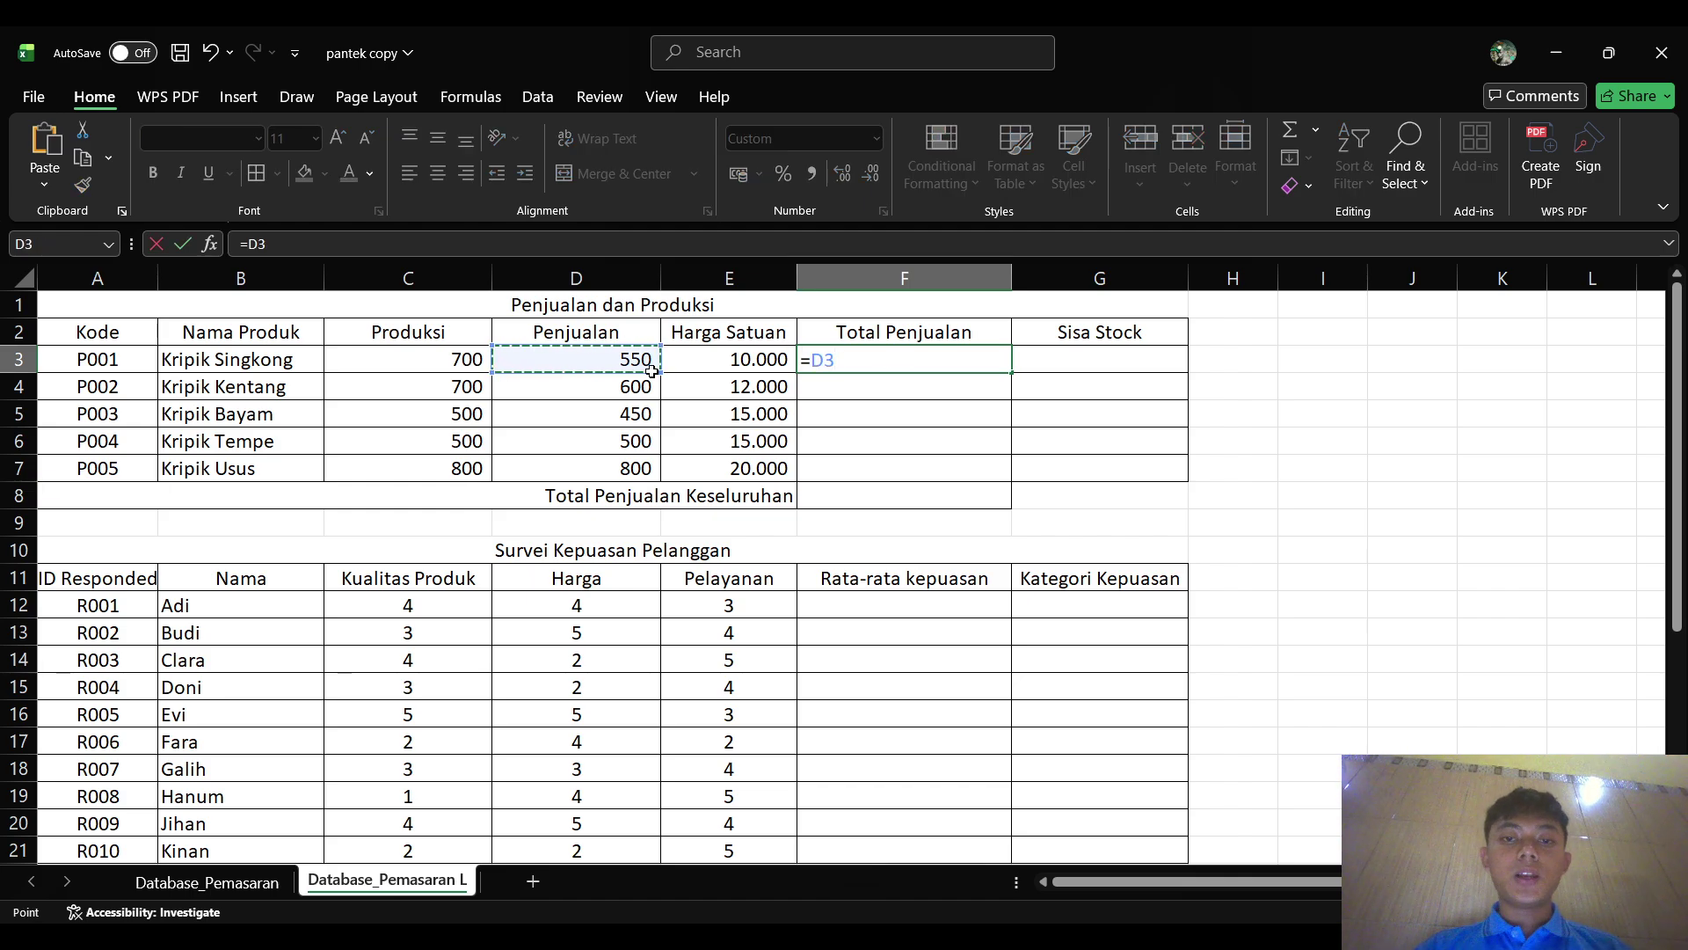
type("*")
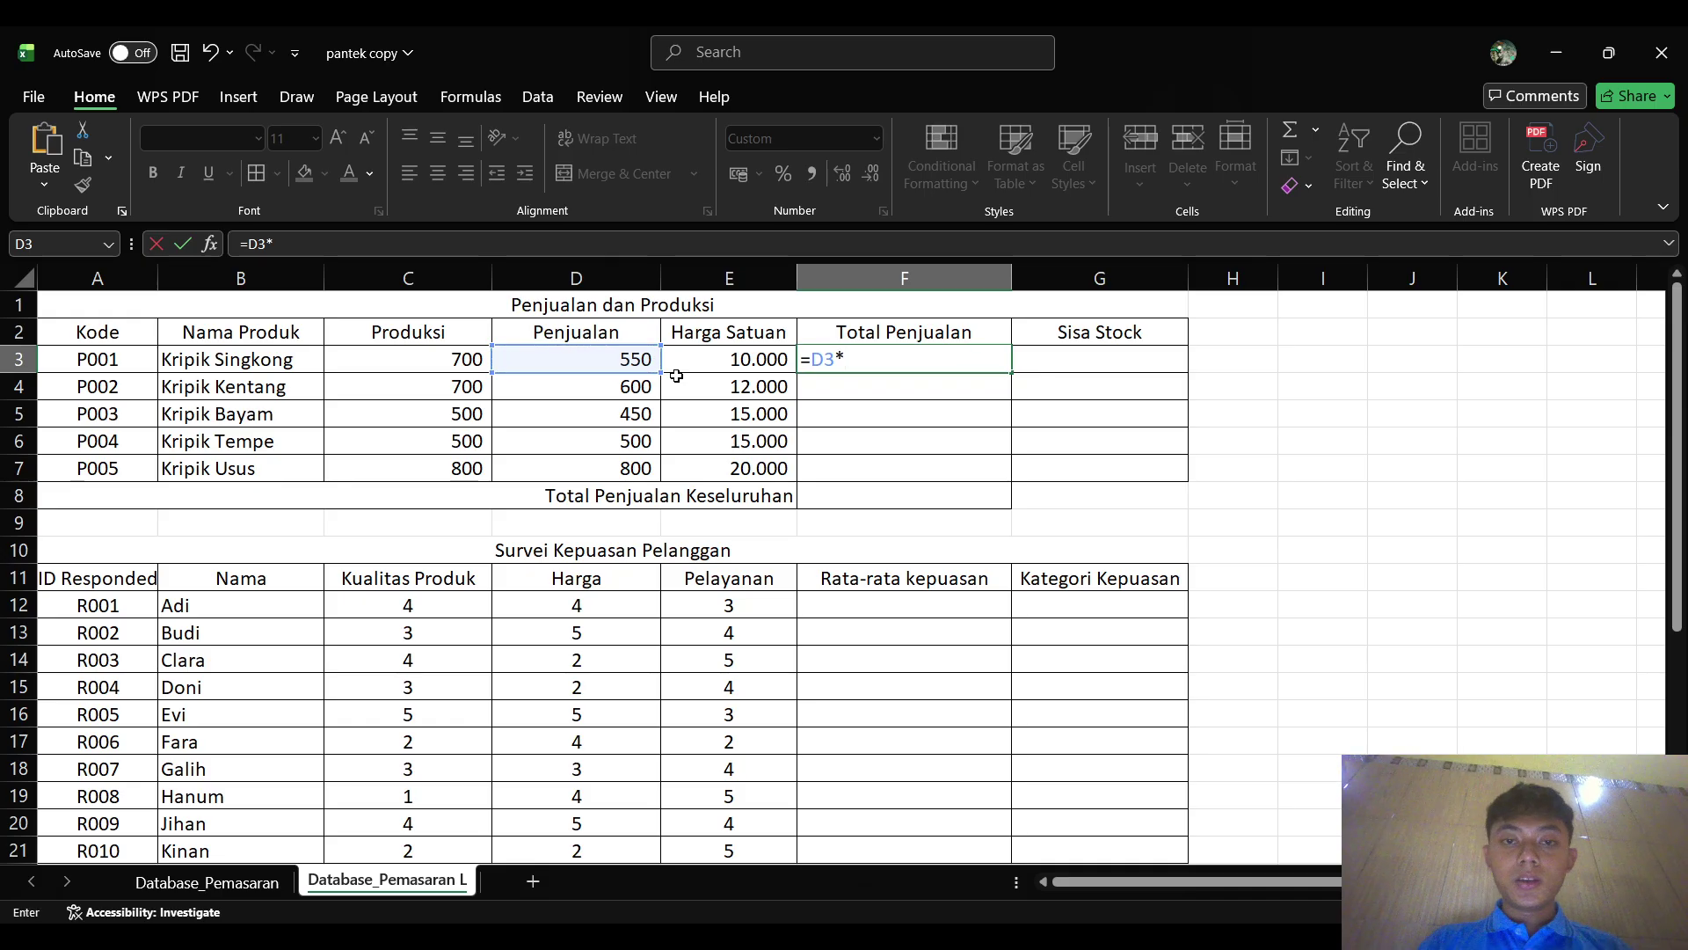
left_click(735, 364)
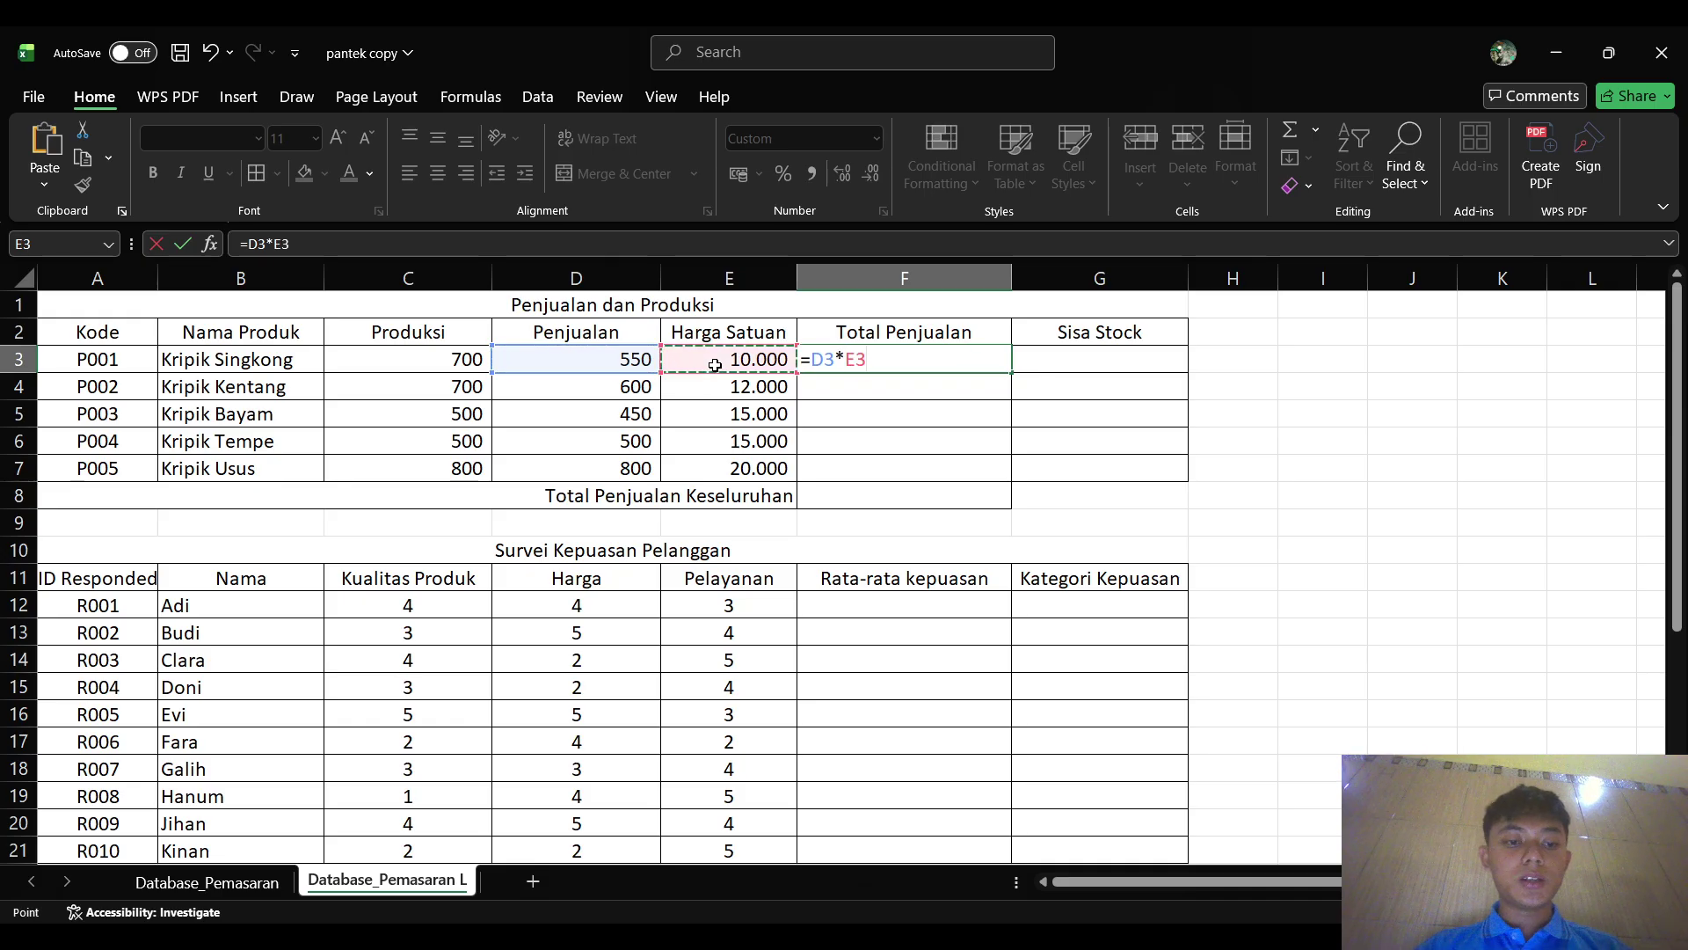
key("Return")
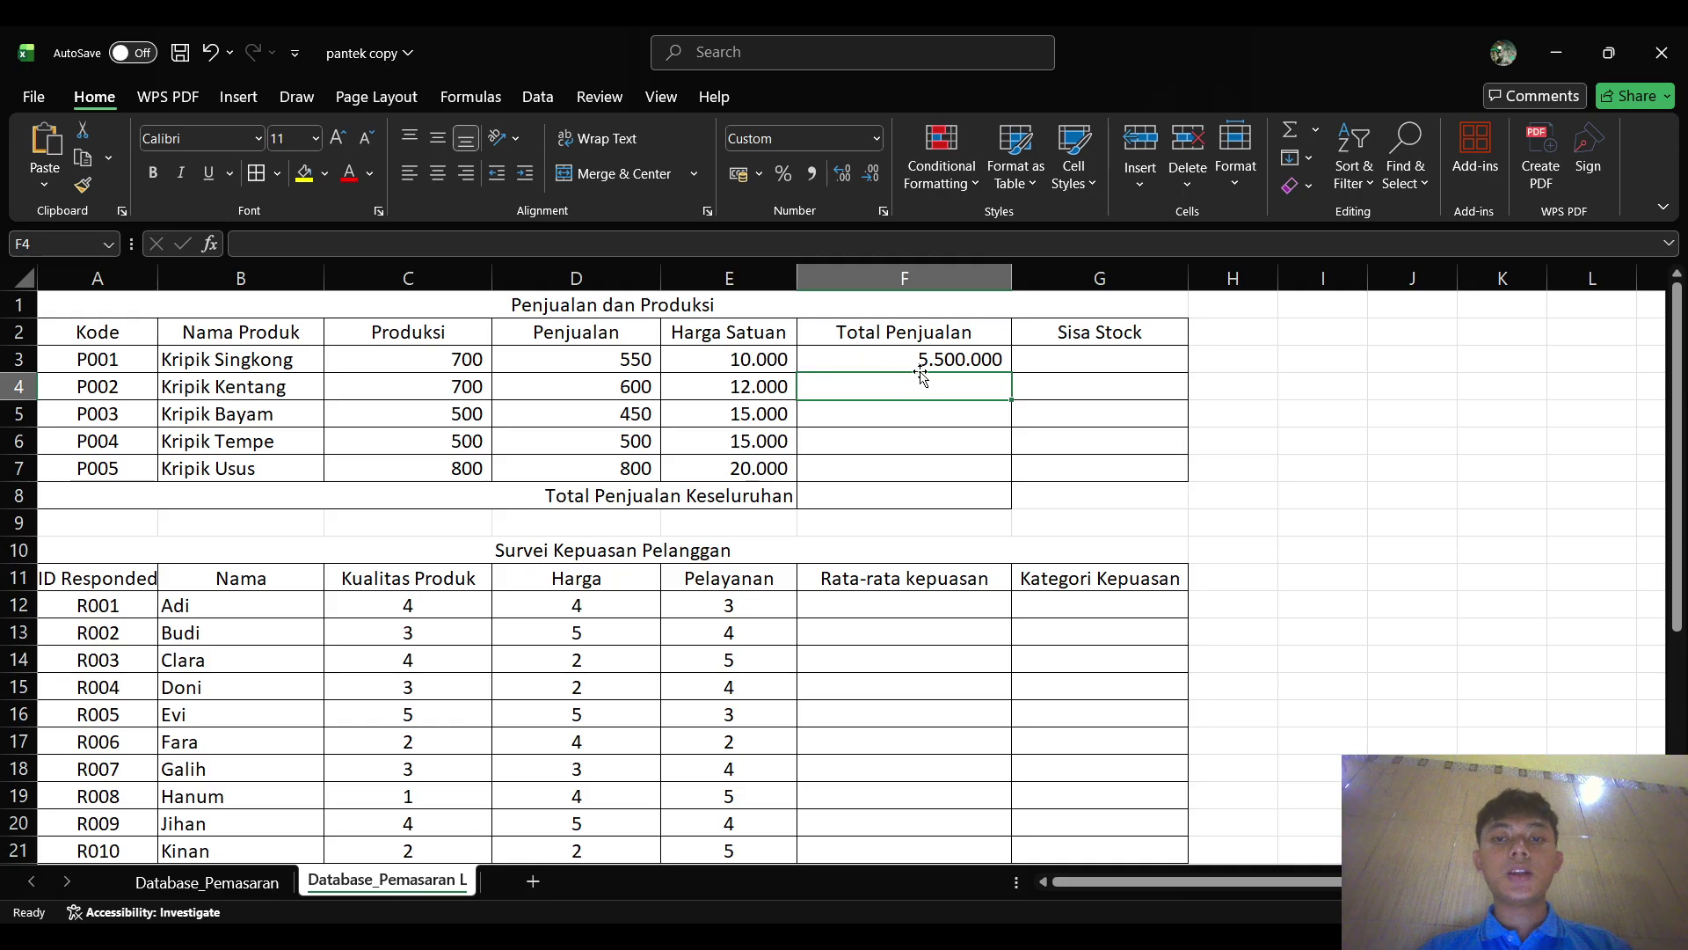
- Copy the Total Penjualan formula from F3 down through F7 for the remaining products
left_click(977, 360)
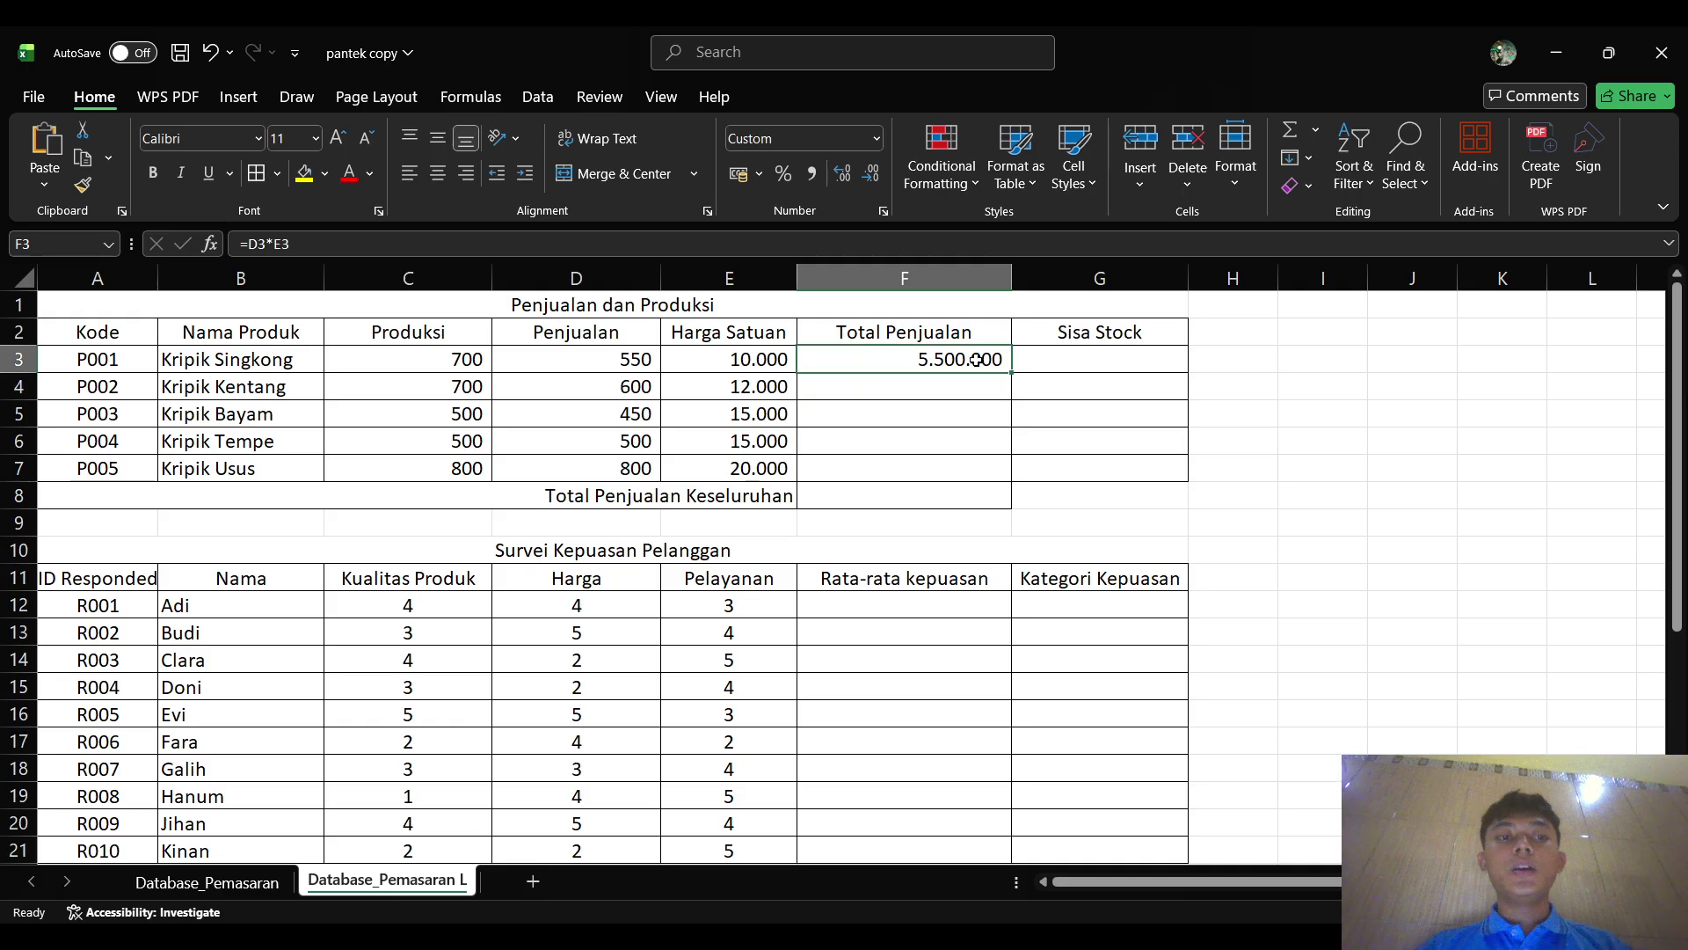
left_click_drag(1011, 370, 1012, 473)
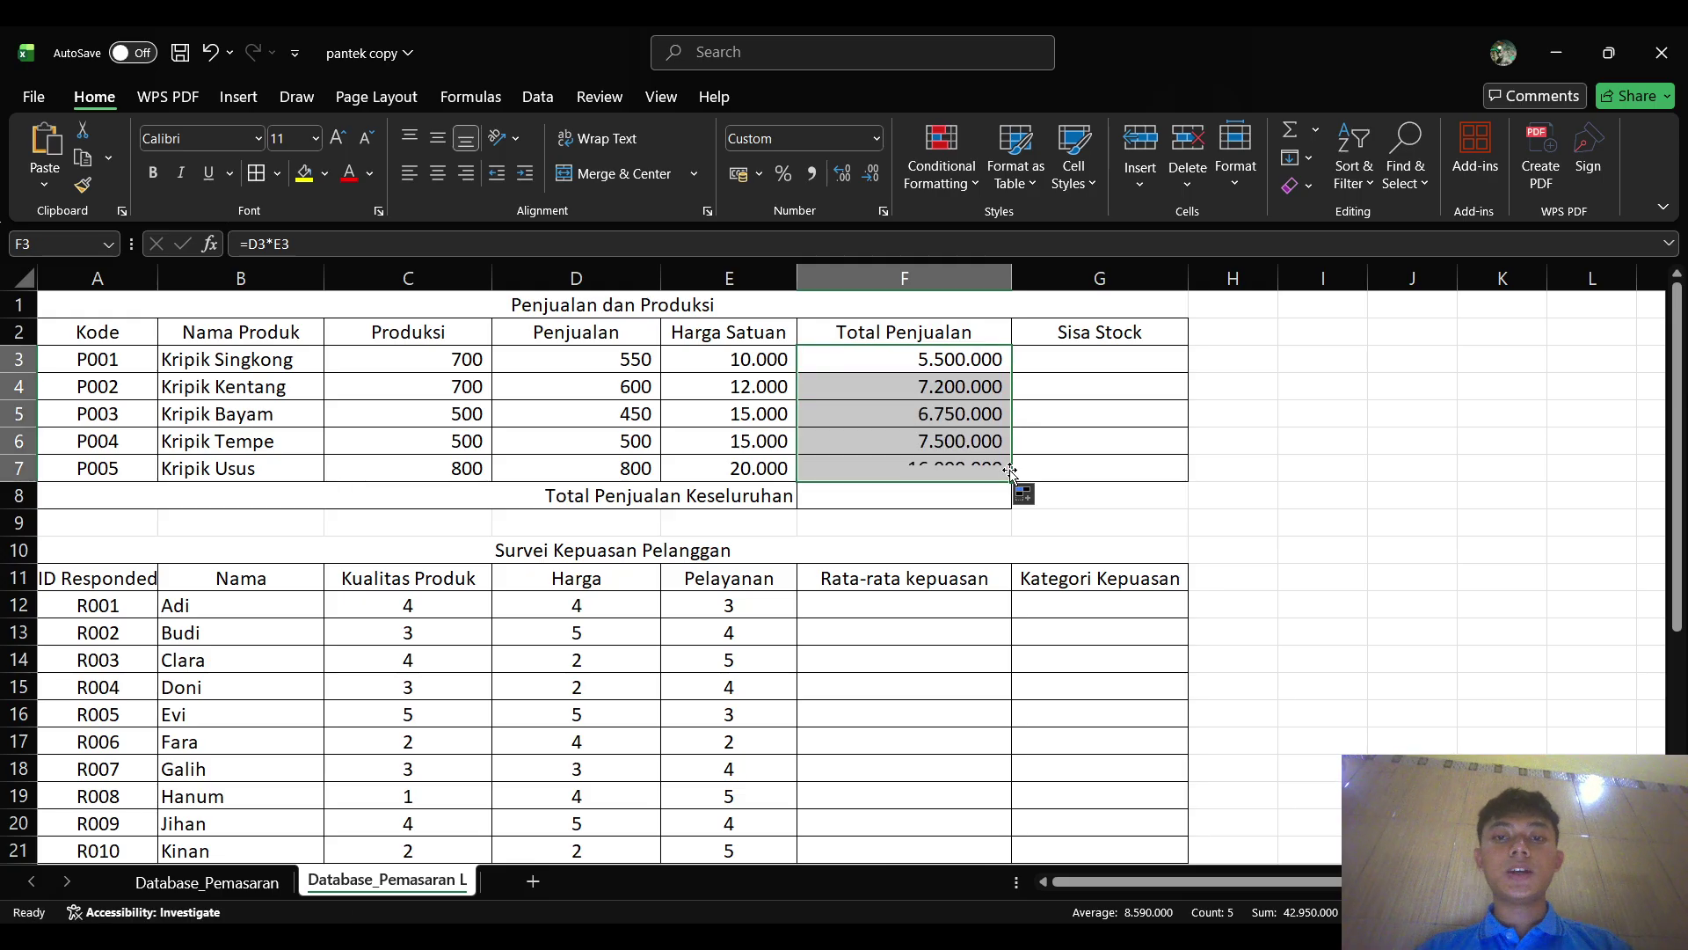
left_click(1297, 551)
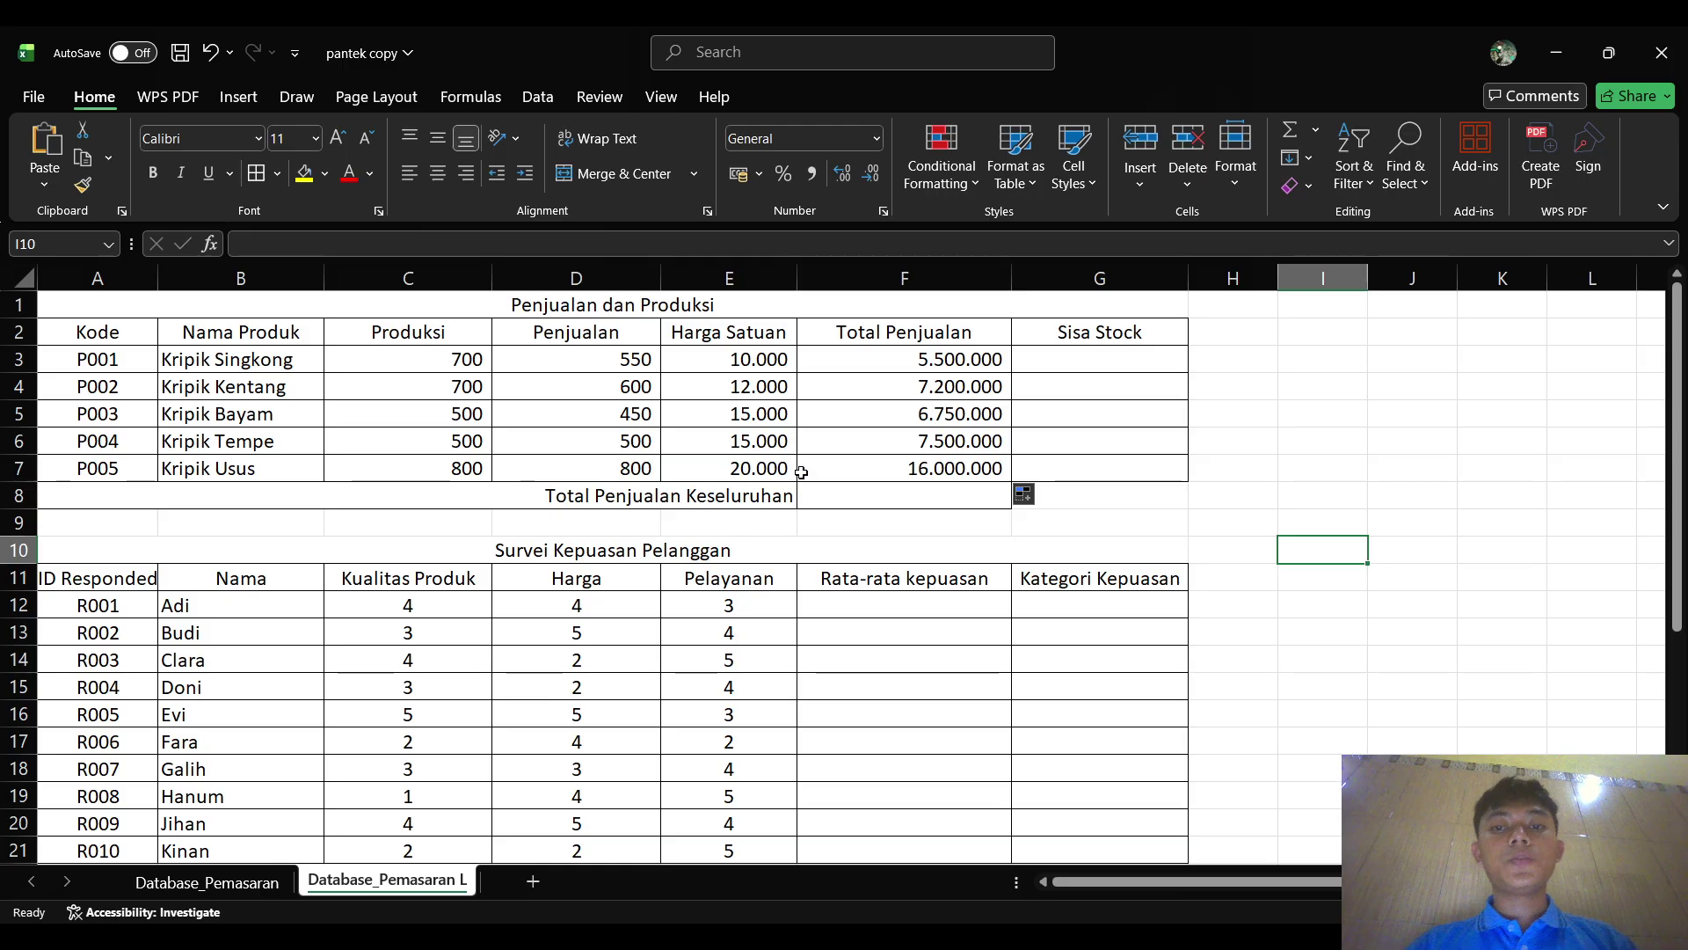
- Enter the formula =C3-D3 in G3 to calculate Sisa Stock for product P001
left_click(1089, 363)
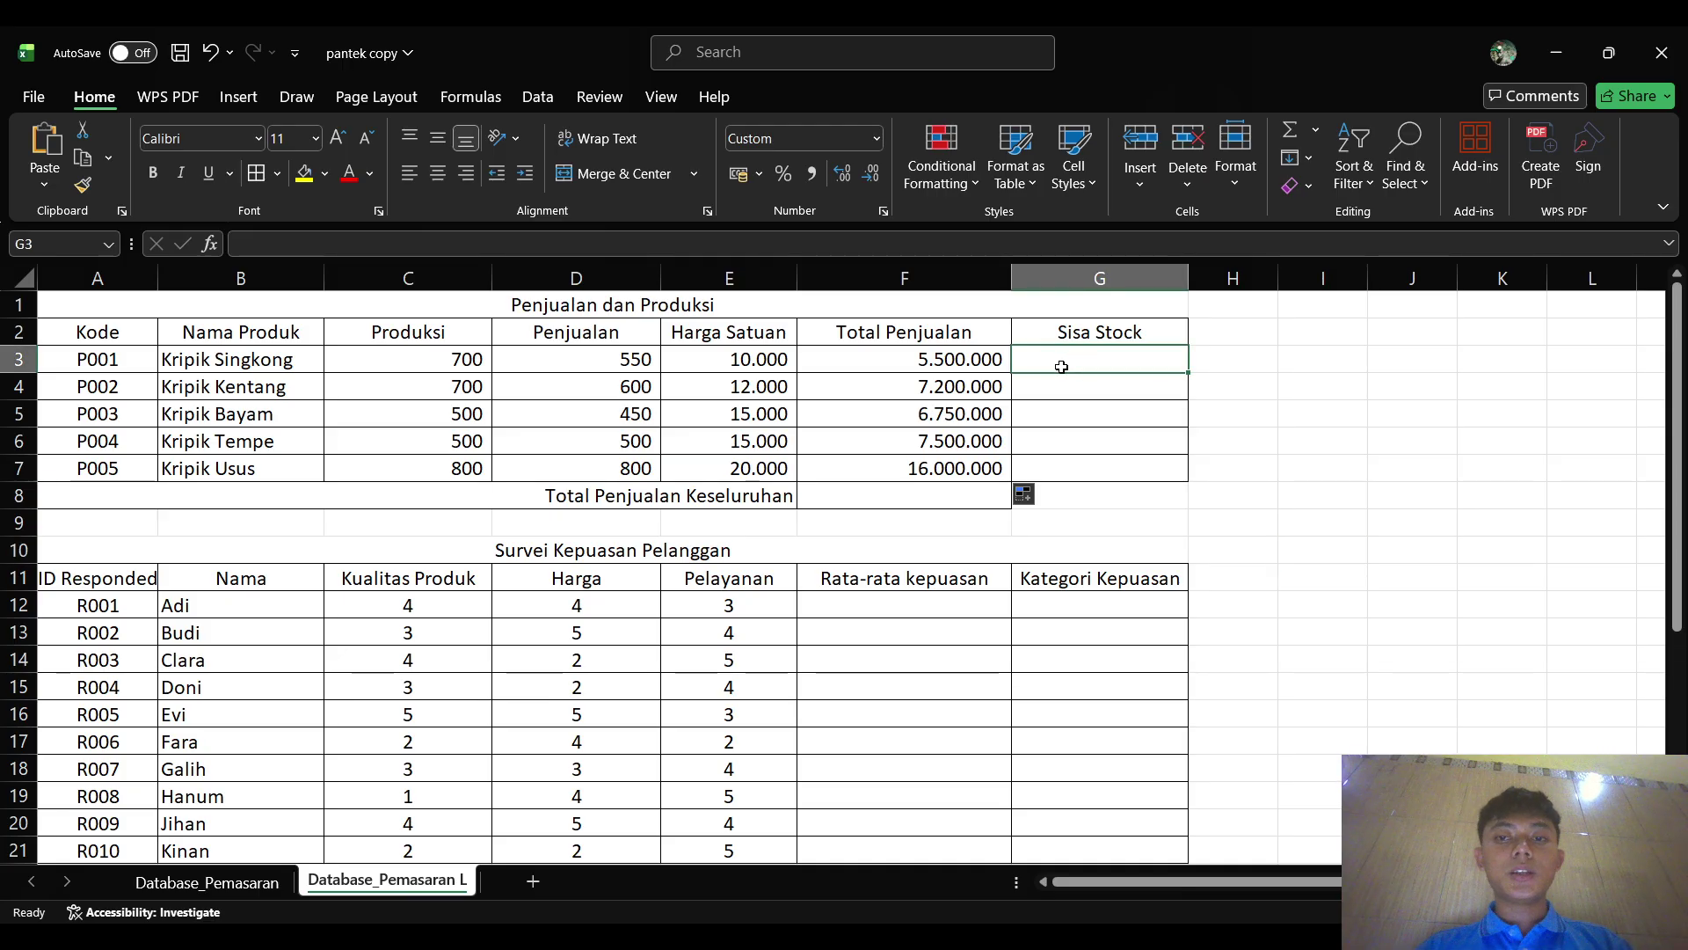
type("=")
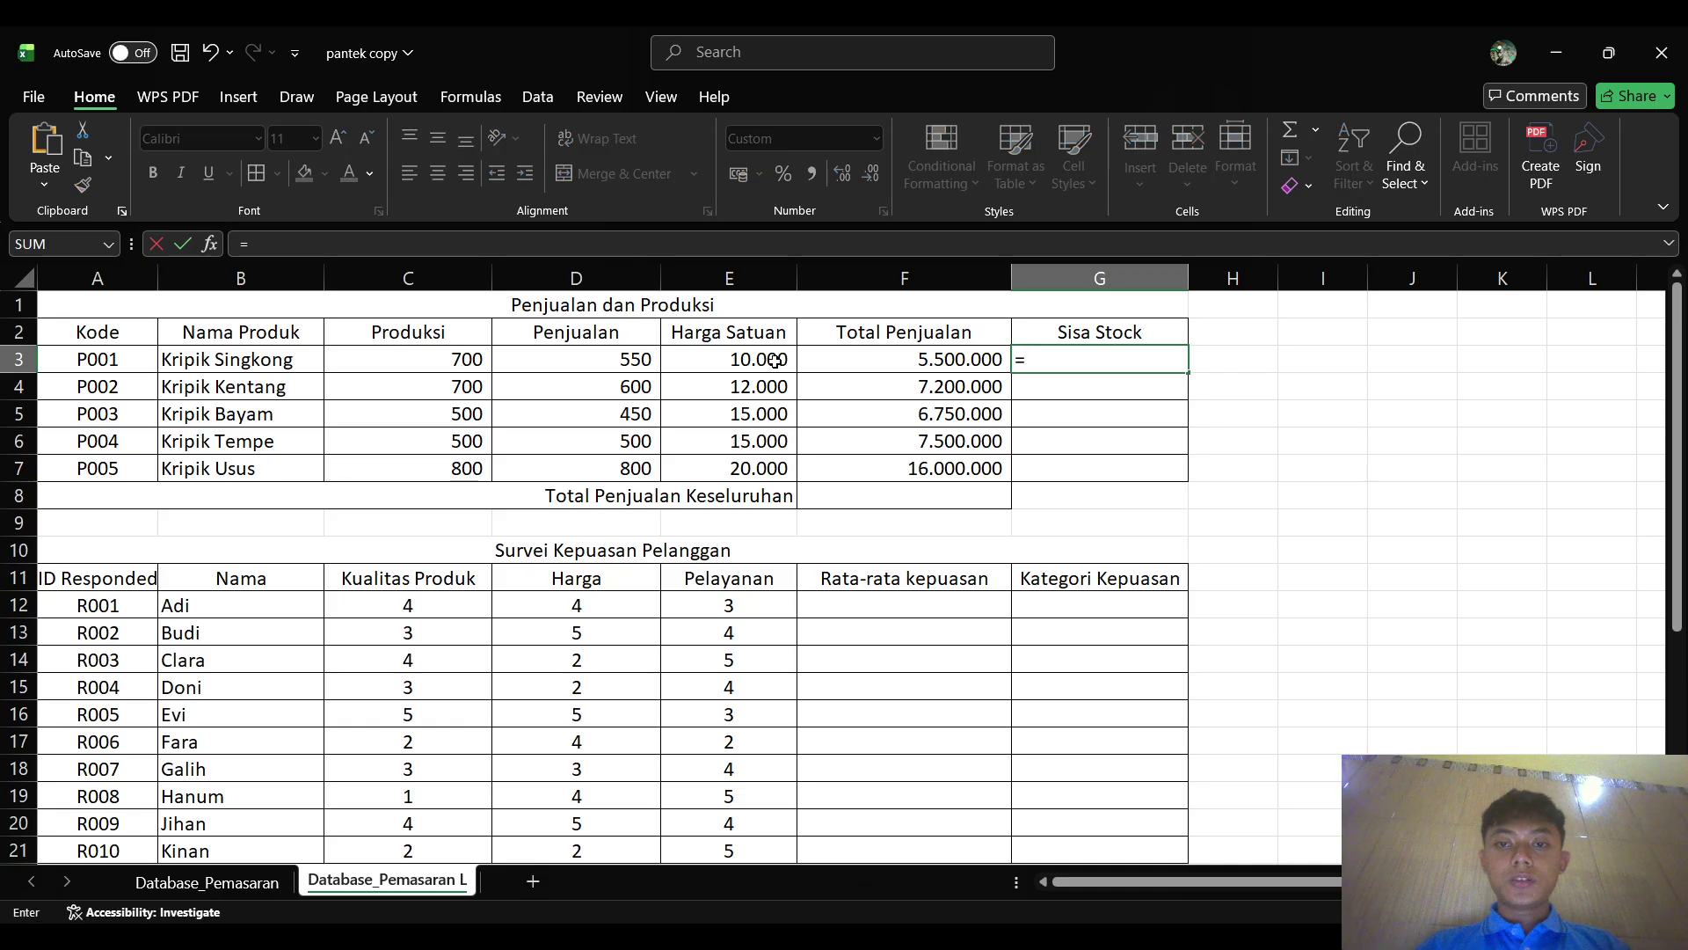
left_click(457, 368)
type("-")
left_click(569, 359)
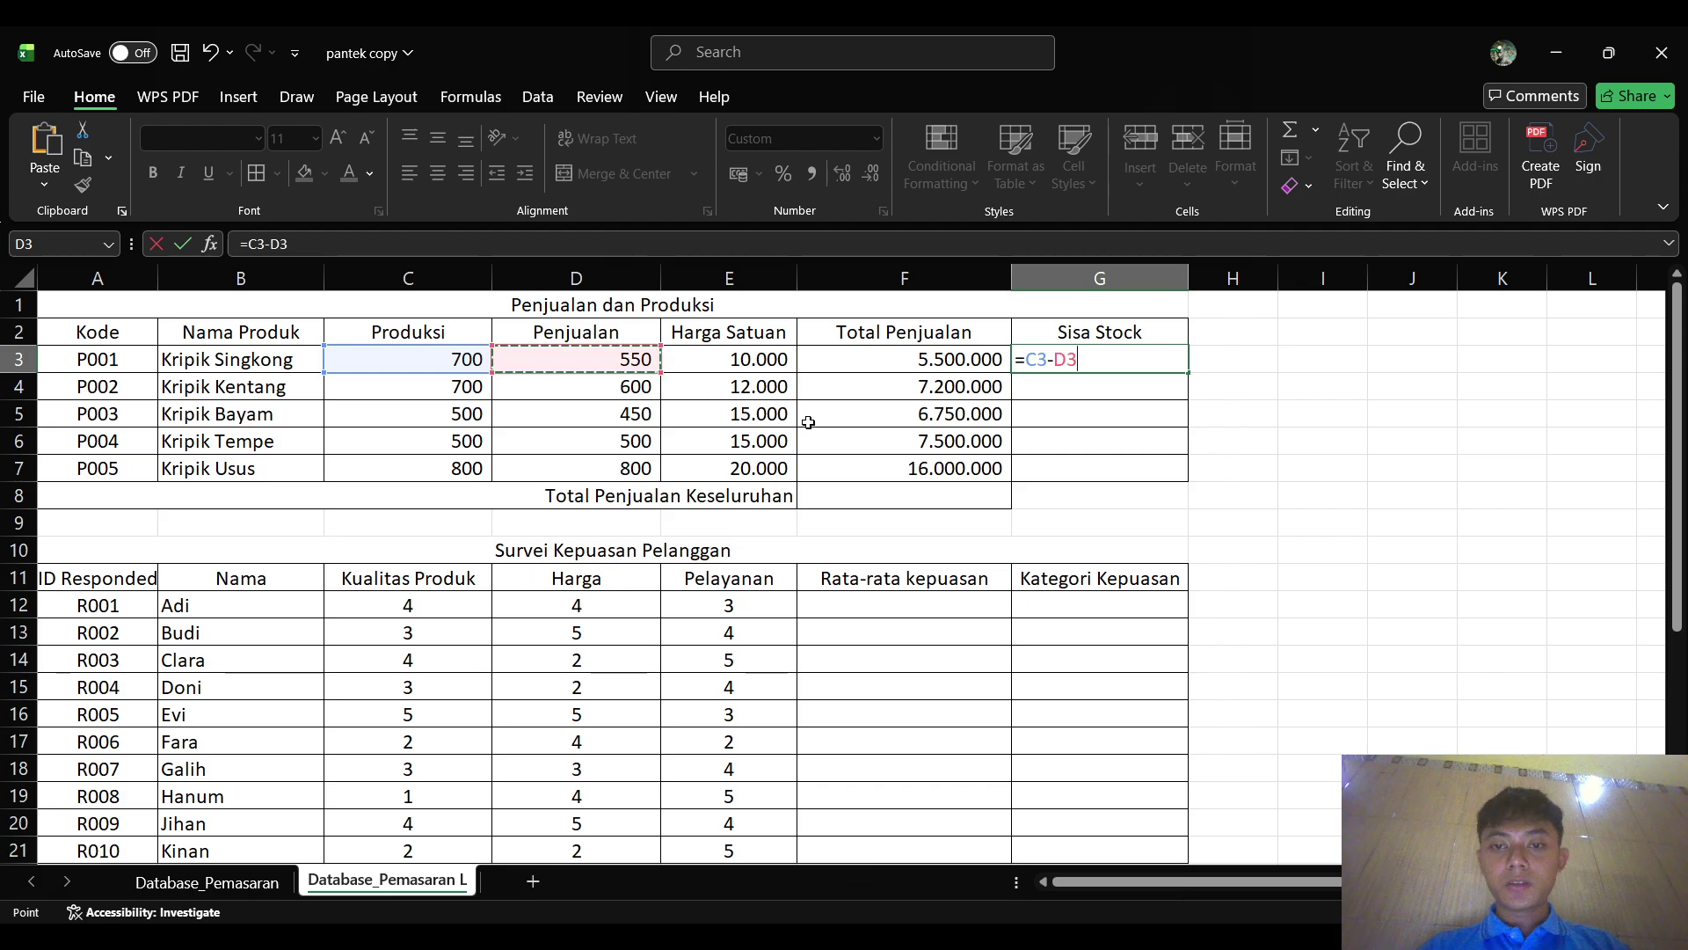
key("Return")
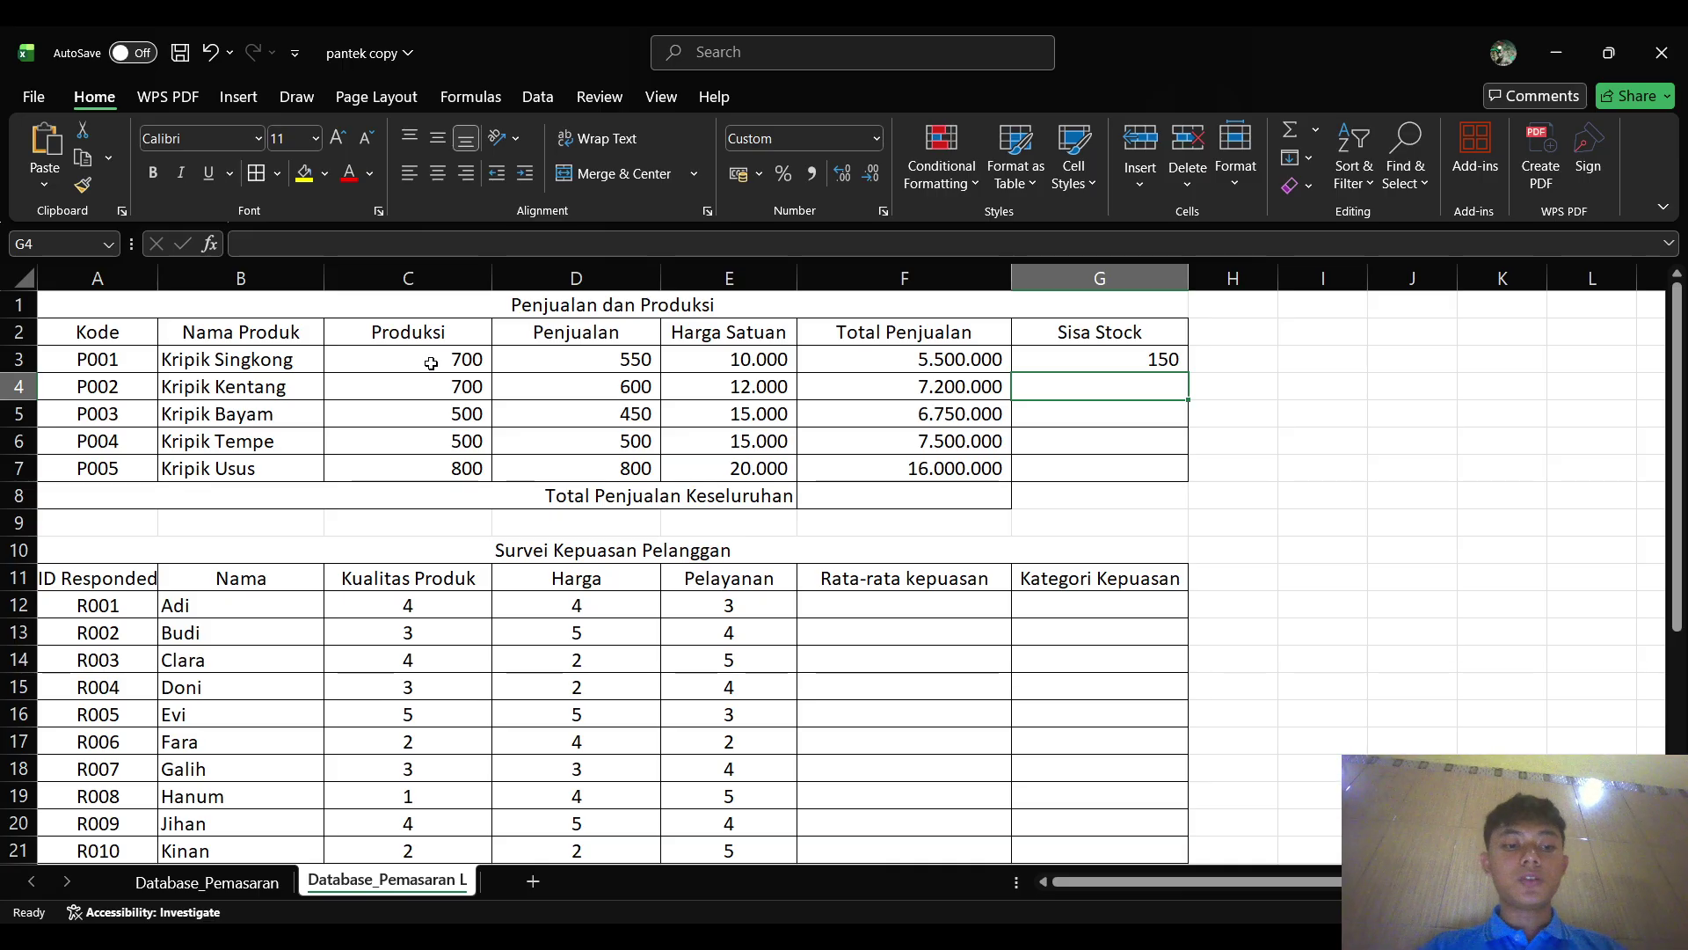
- Copy the Sisa Stock formula from G3 down through G7 for the remaining products
left_click(1152, 359)
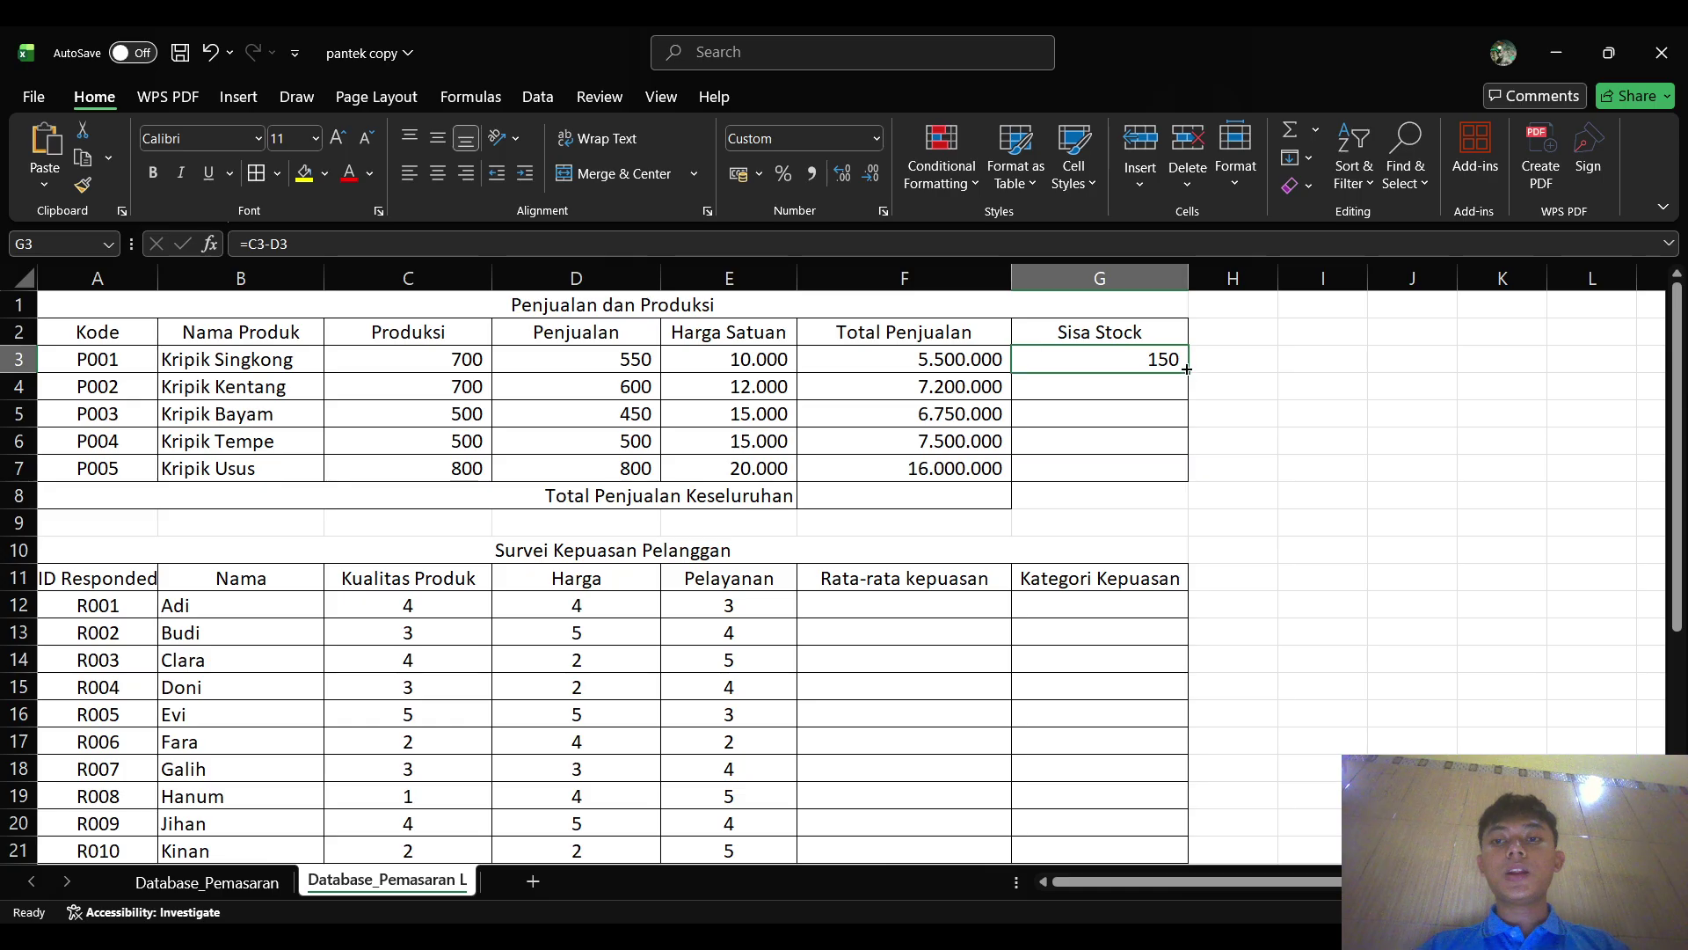
left_click_drag(1186, 369, 1189, 473)
left_click(1330, 469)
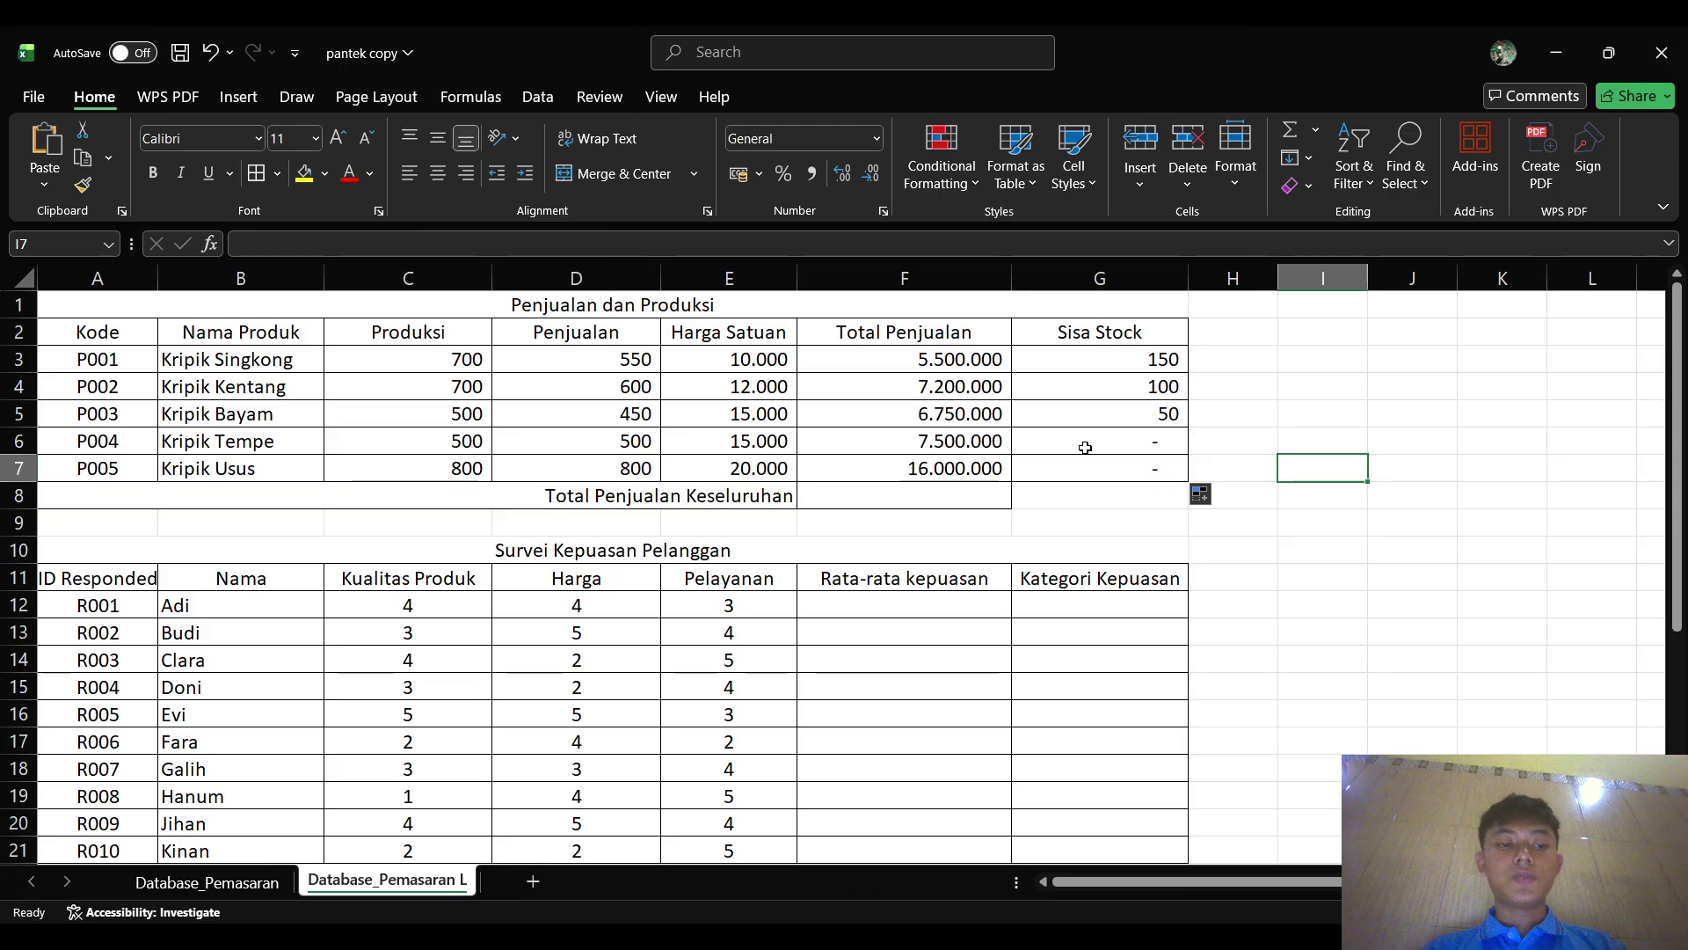
- Calculate Total Penjualan Keseluruhan in F8 by summing F3:F7 with the SUM function
scroll(1085, 448, "down", 1)
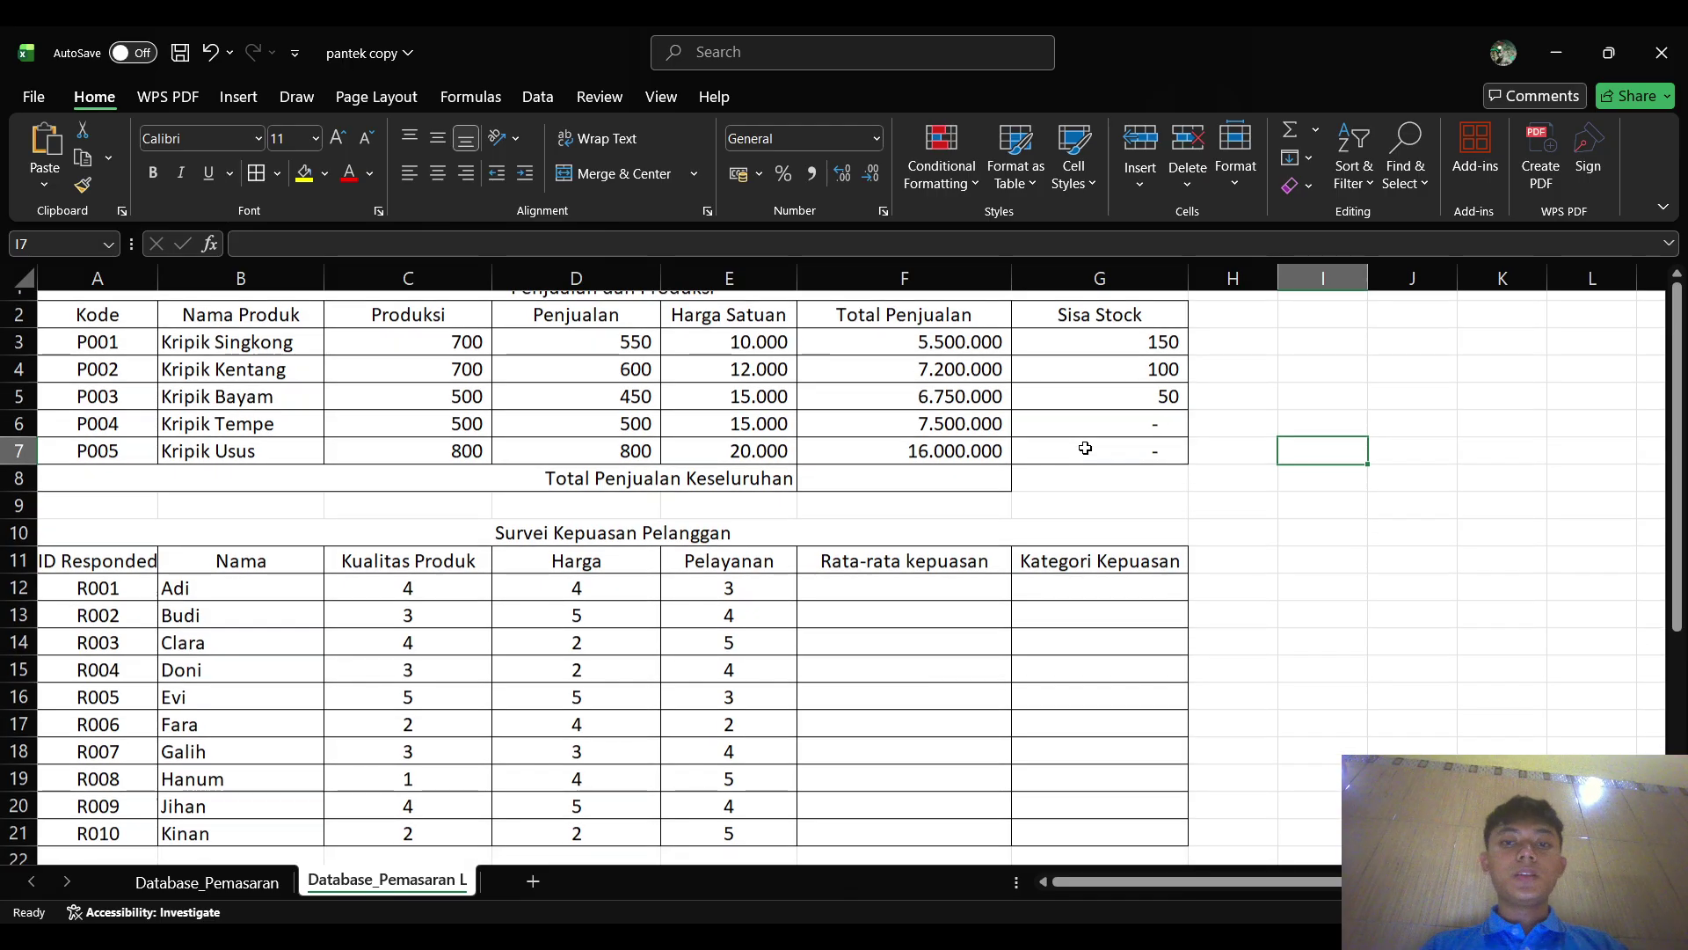
scroll(875, 440, "up", 1)
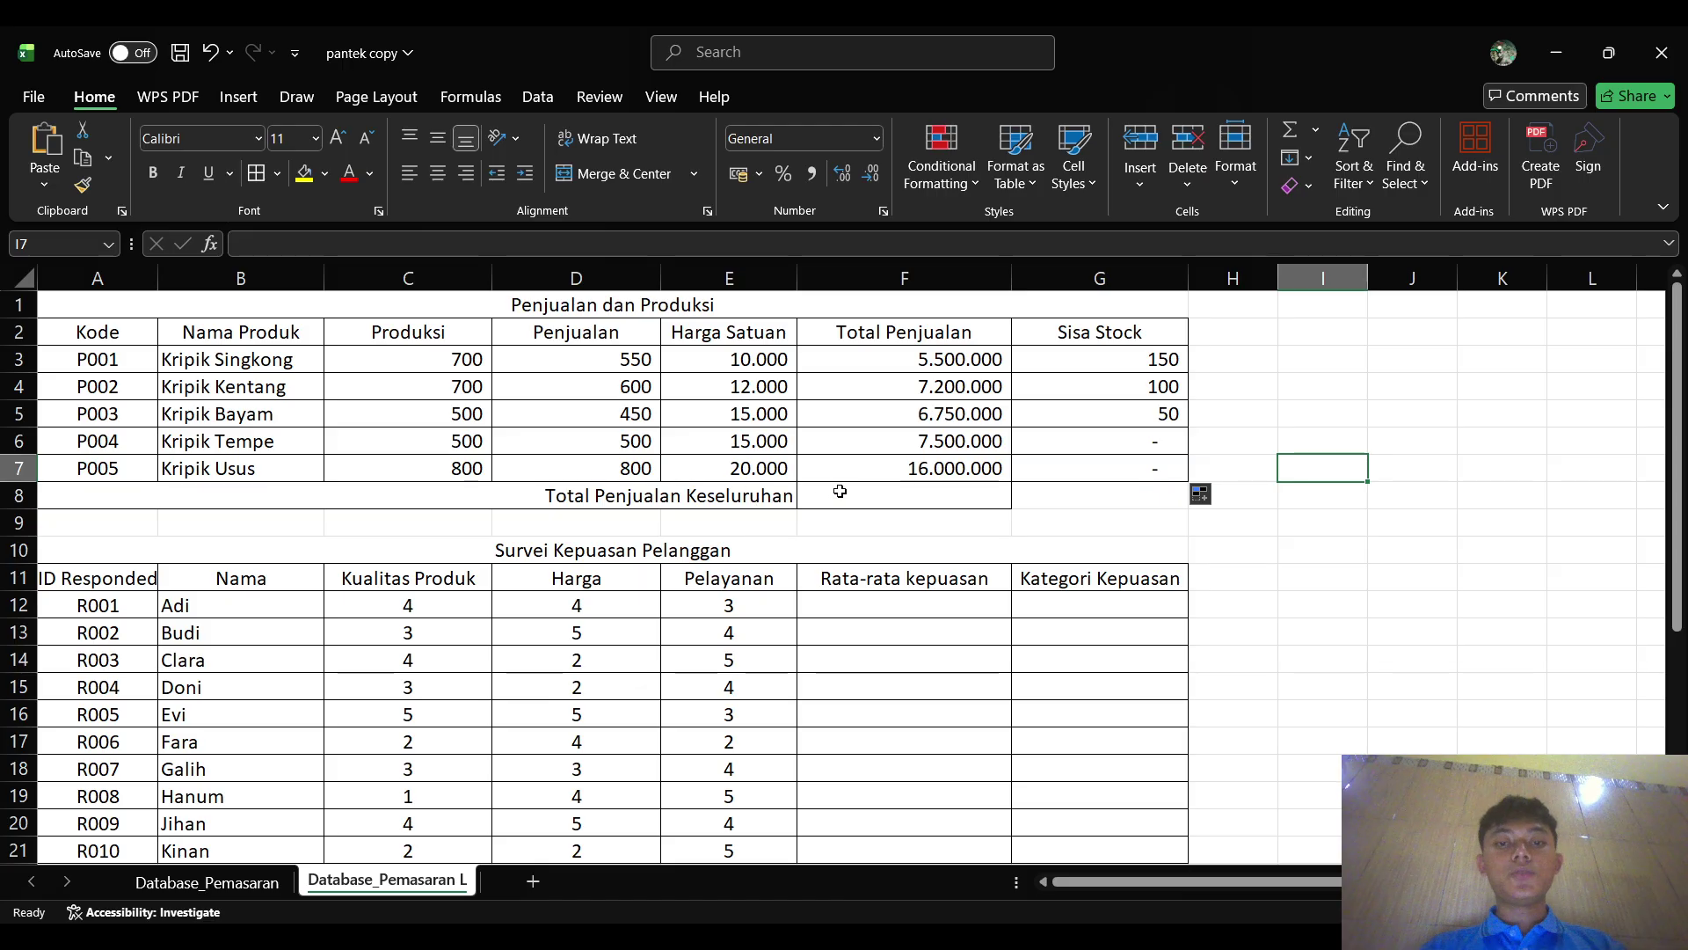
left_click(888, 497)
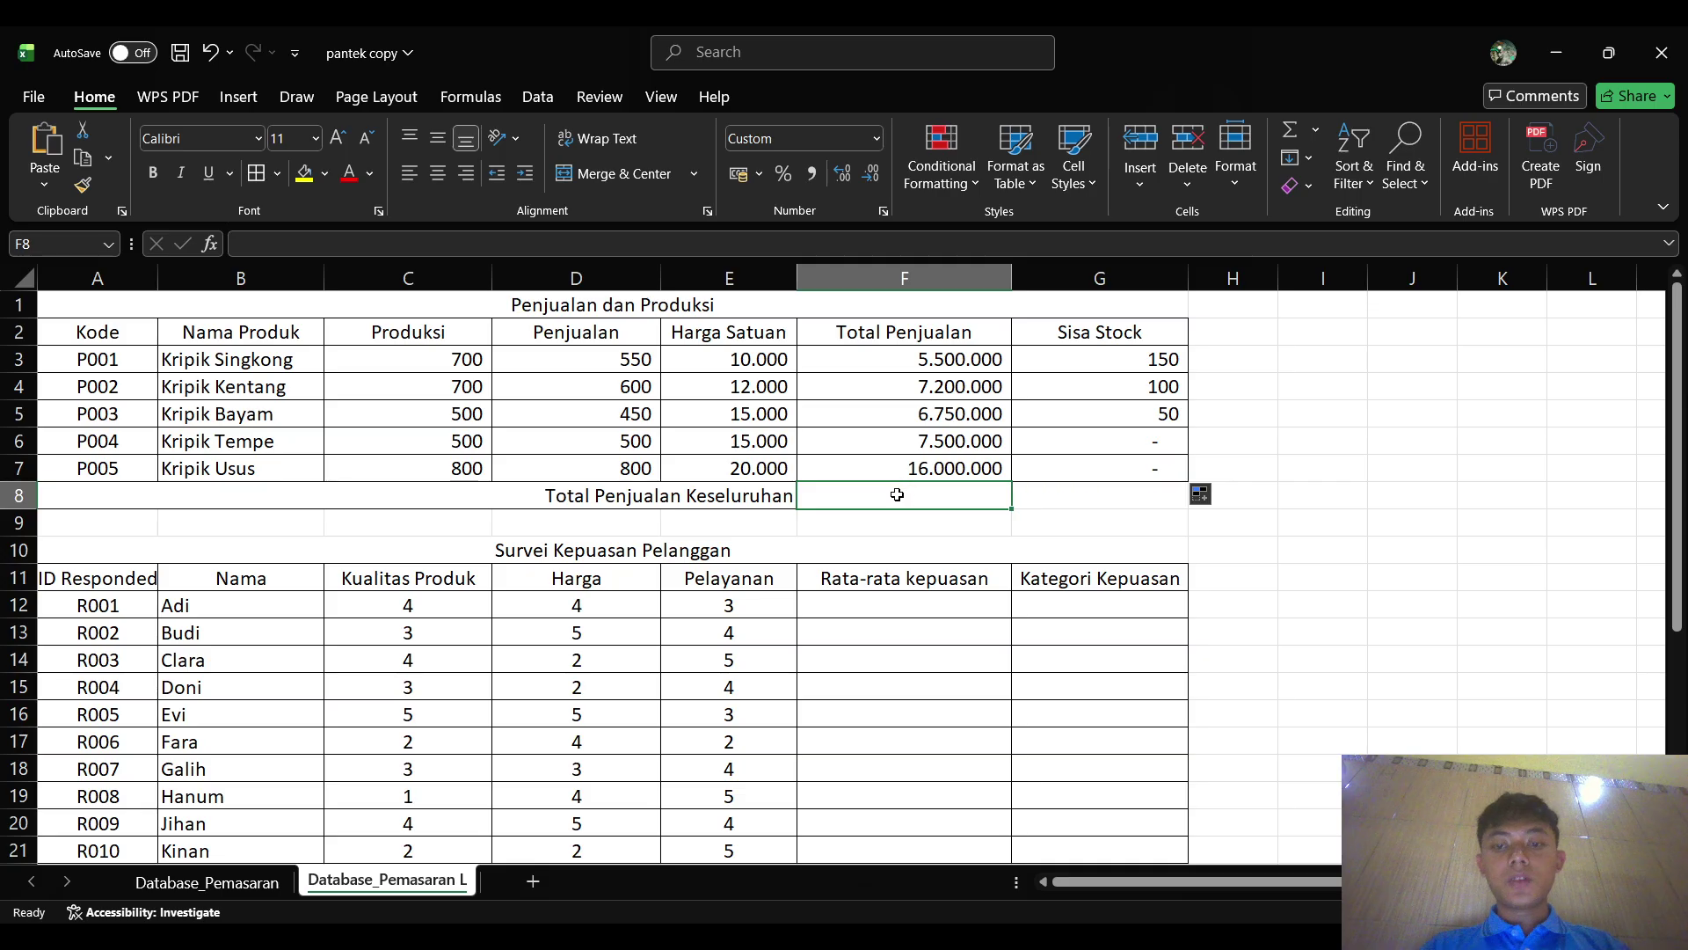
double_click(897, 494)
type("=s")
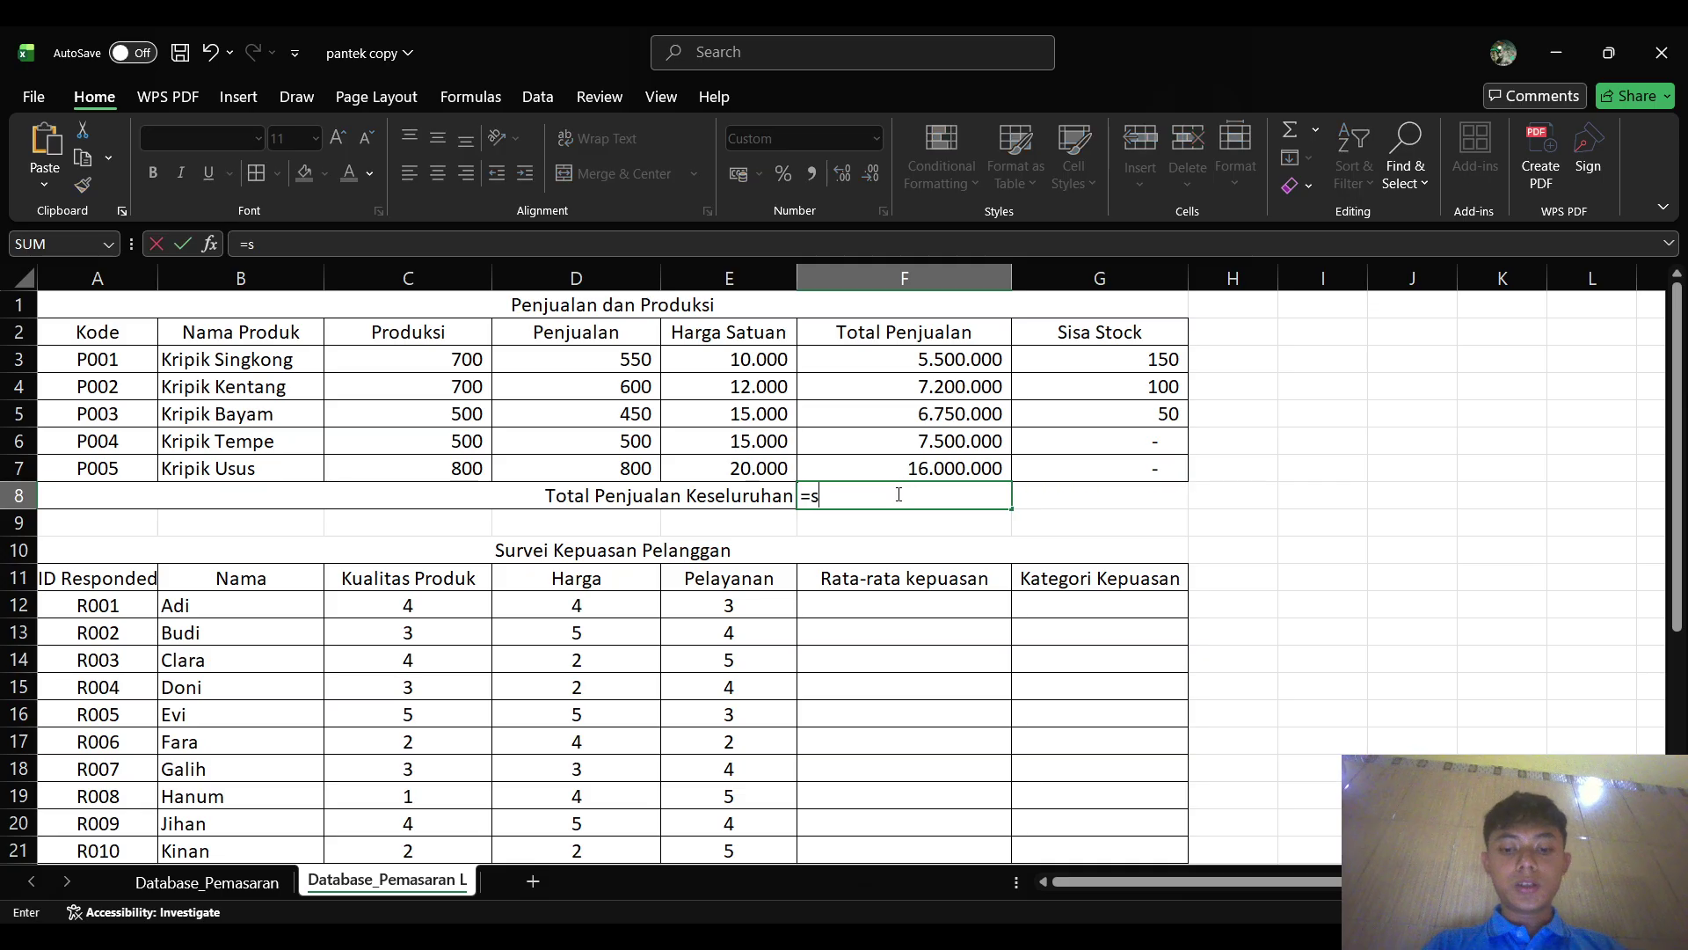
type("um(")
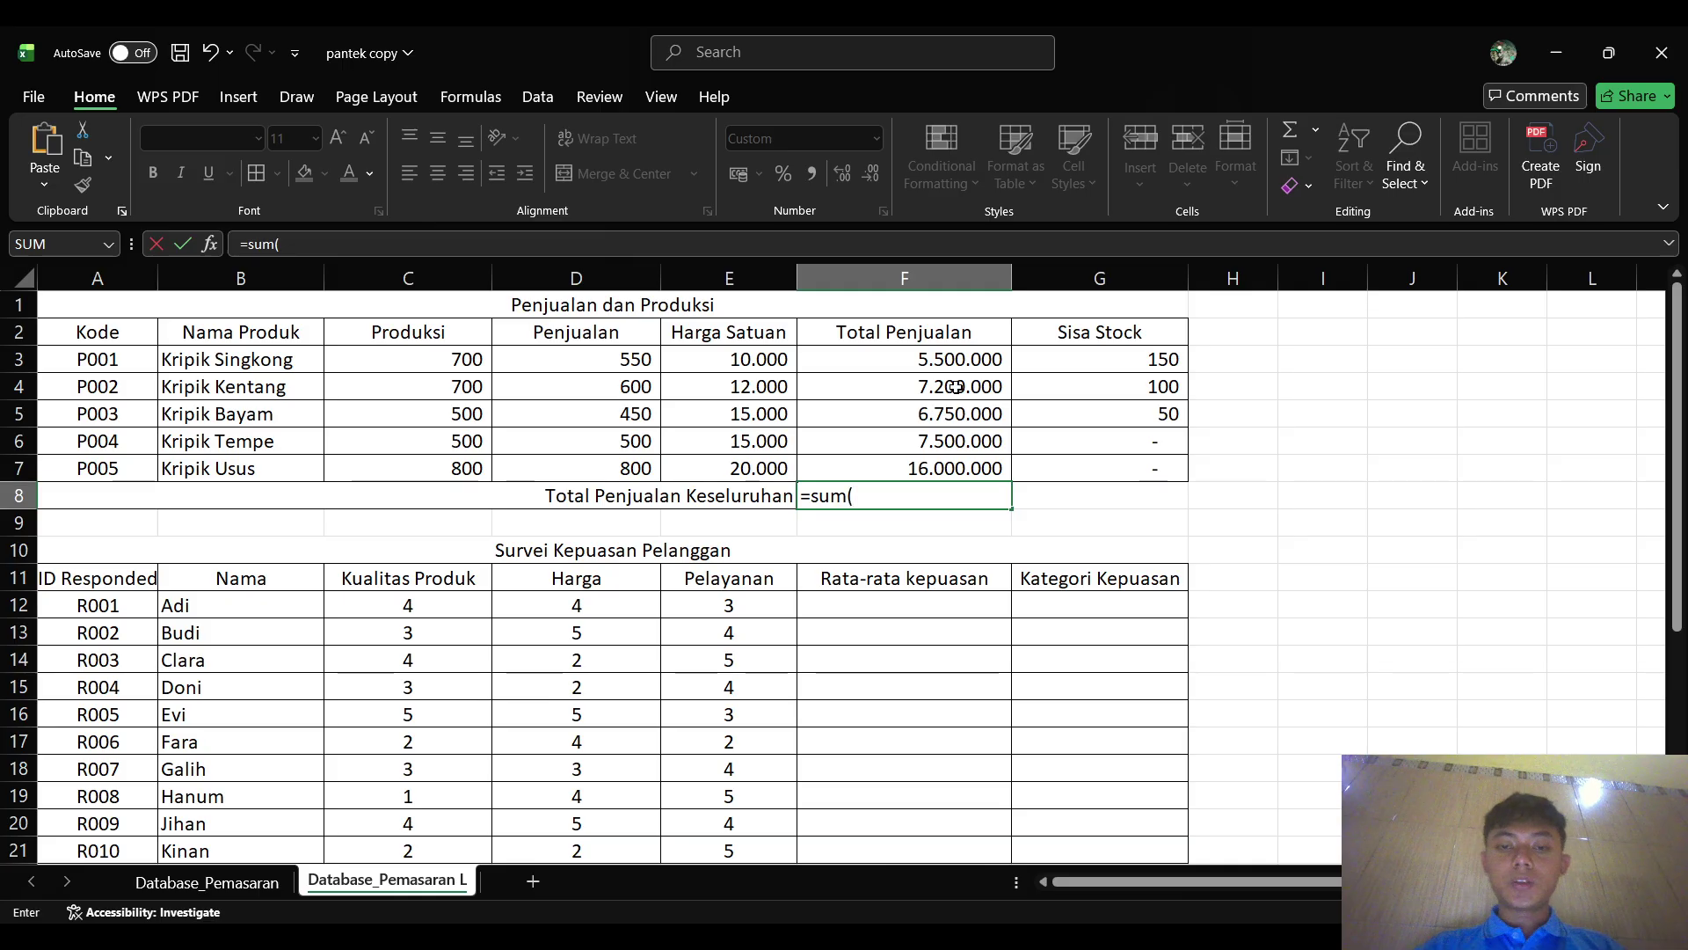
left_click(975, 359)
left_click_drag(1010, 370, 1005, 468)
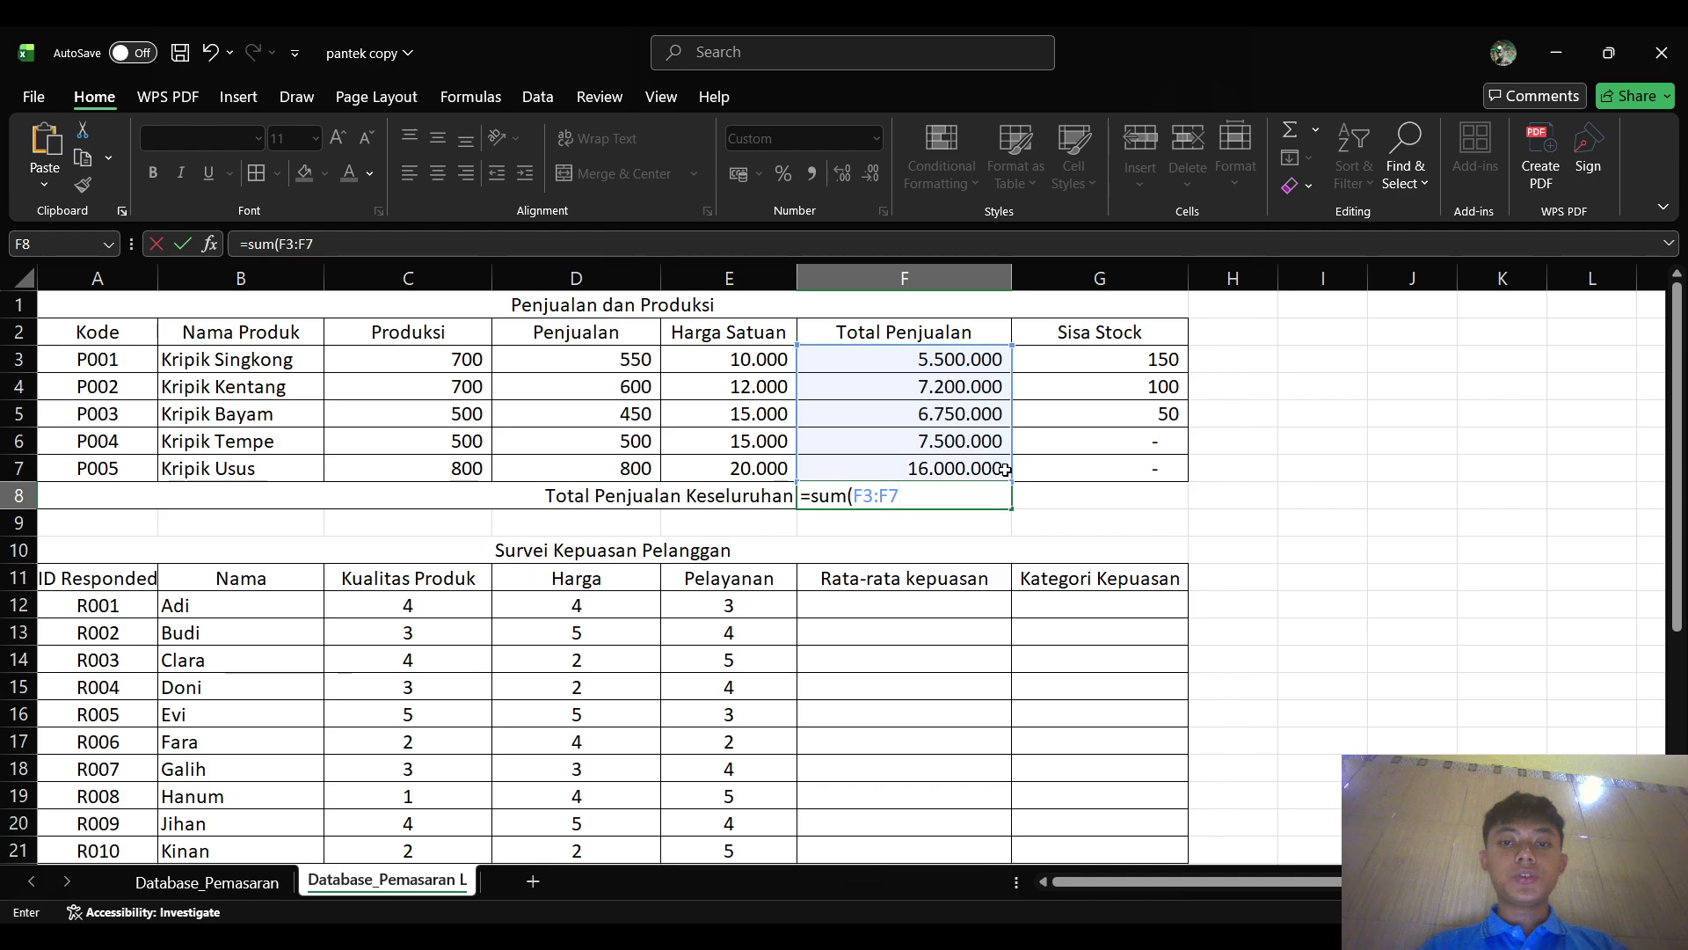
key("Escape")
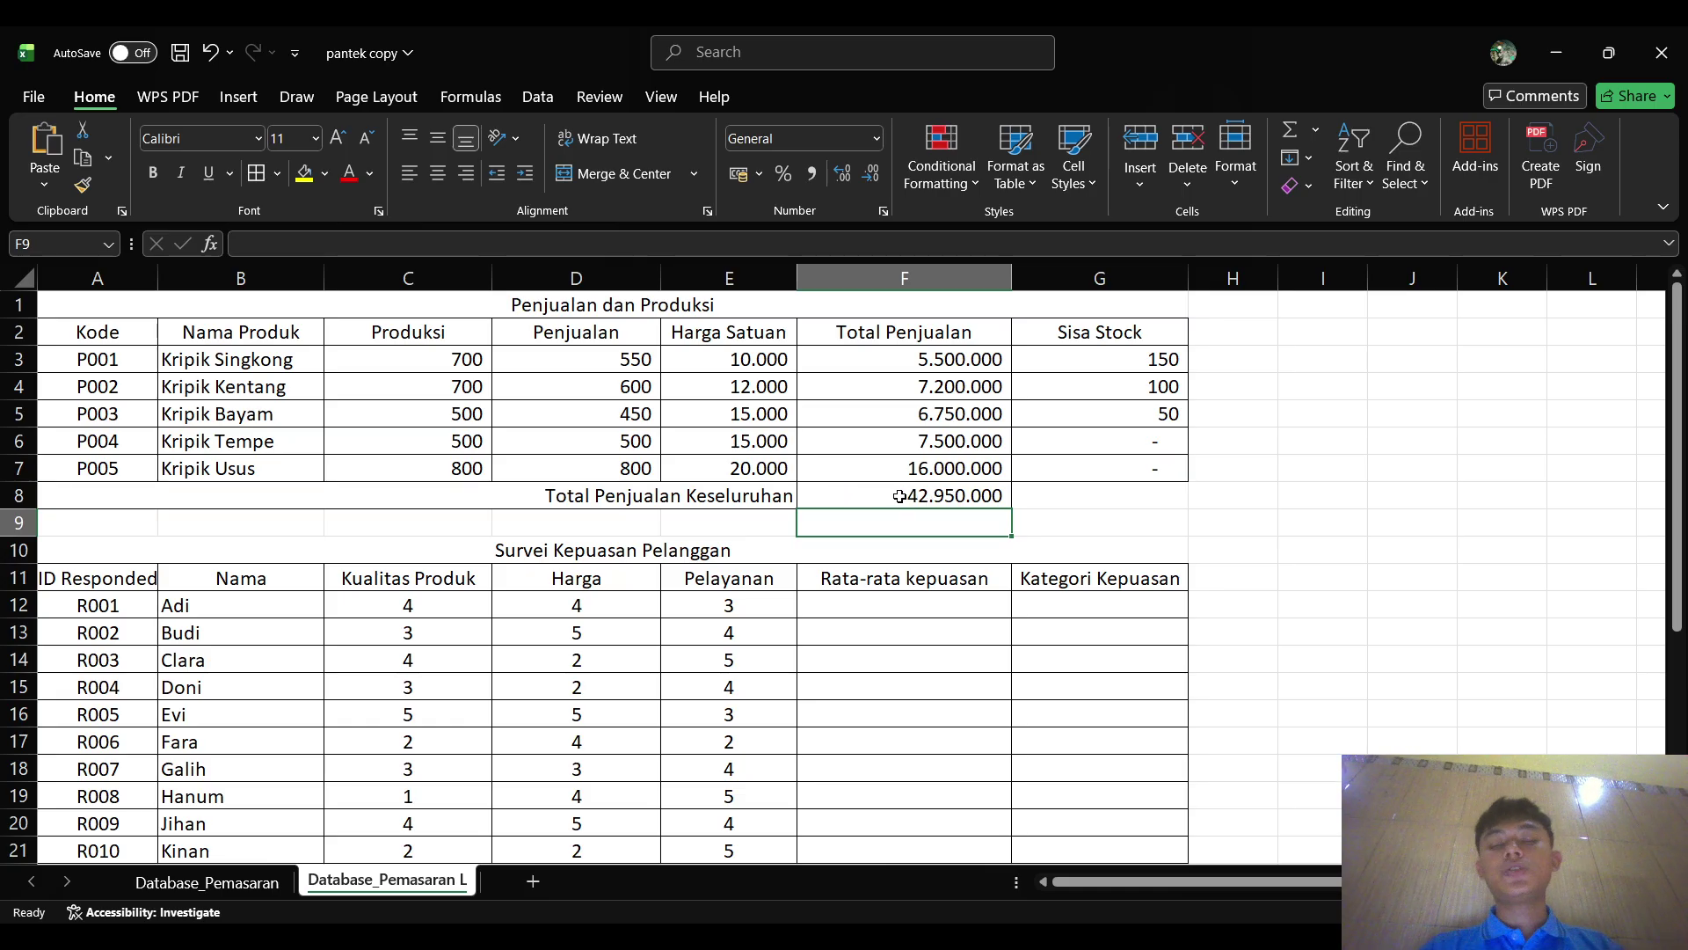
left_click(1047, 520)
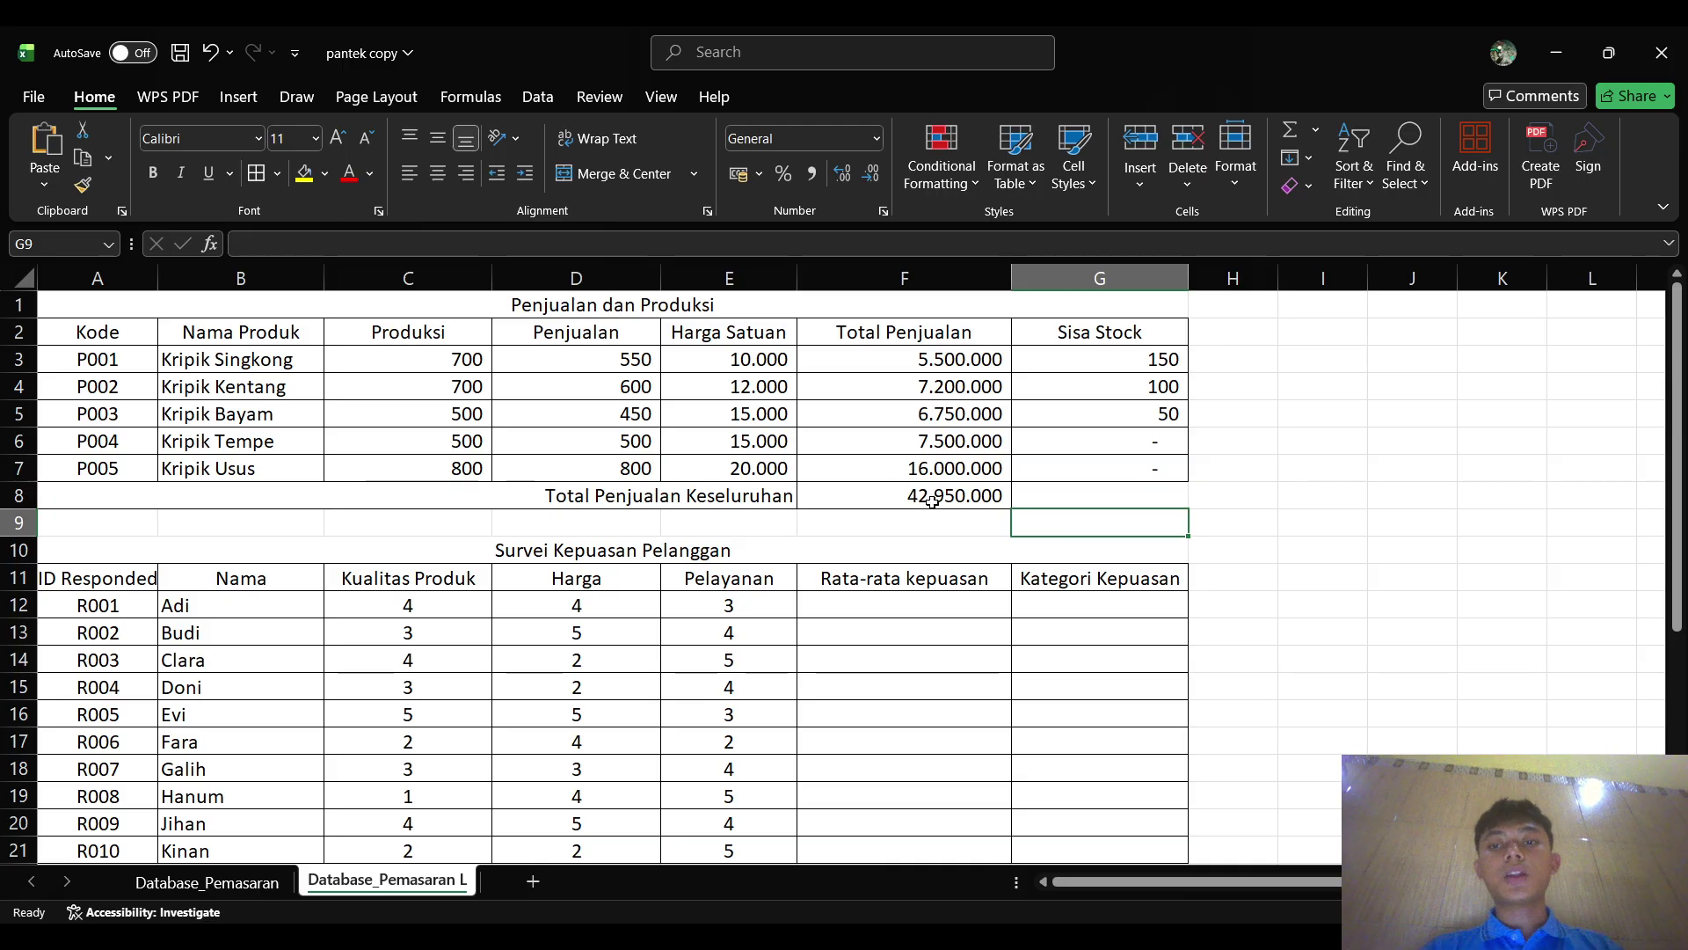
- Enter =AVERAGE(C12:E12) in F12 to calculate Rata-rata kepuasan for respondent R001 in the customer satisfaction survey
scroll(932, 502, "down", 3)
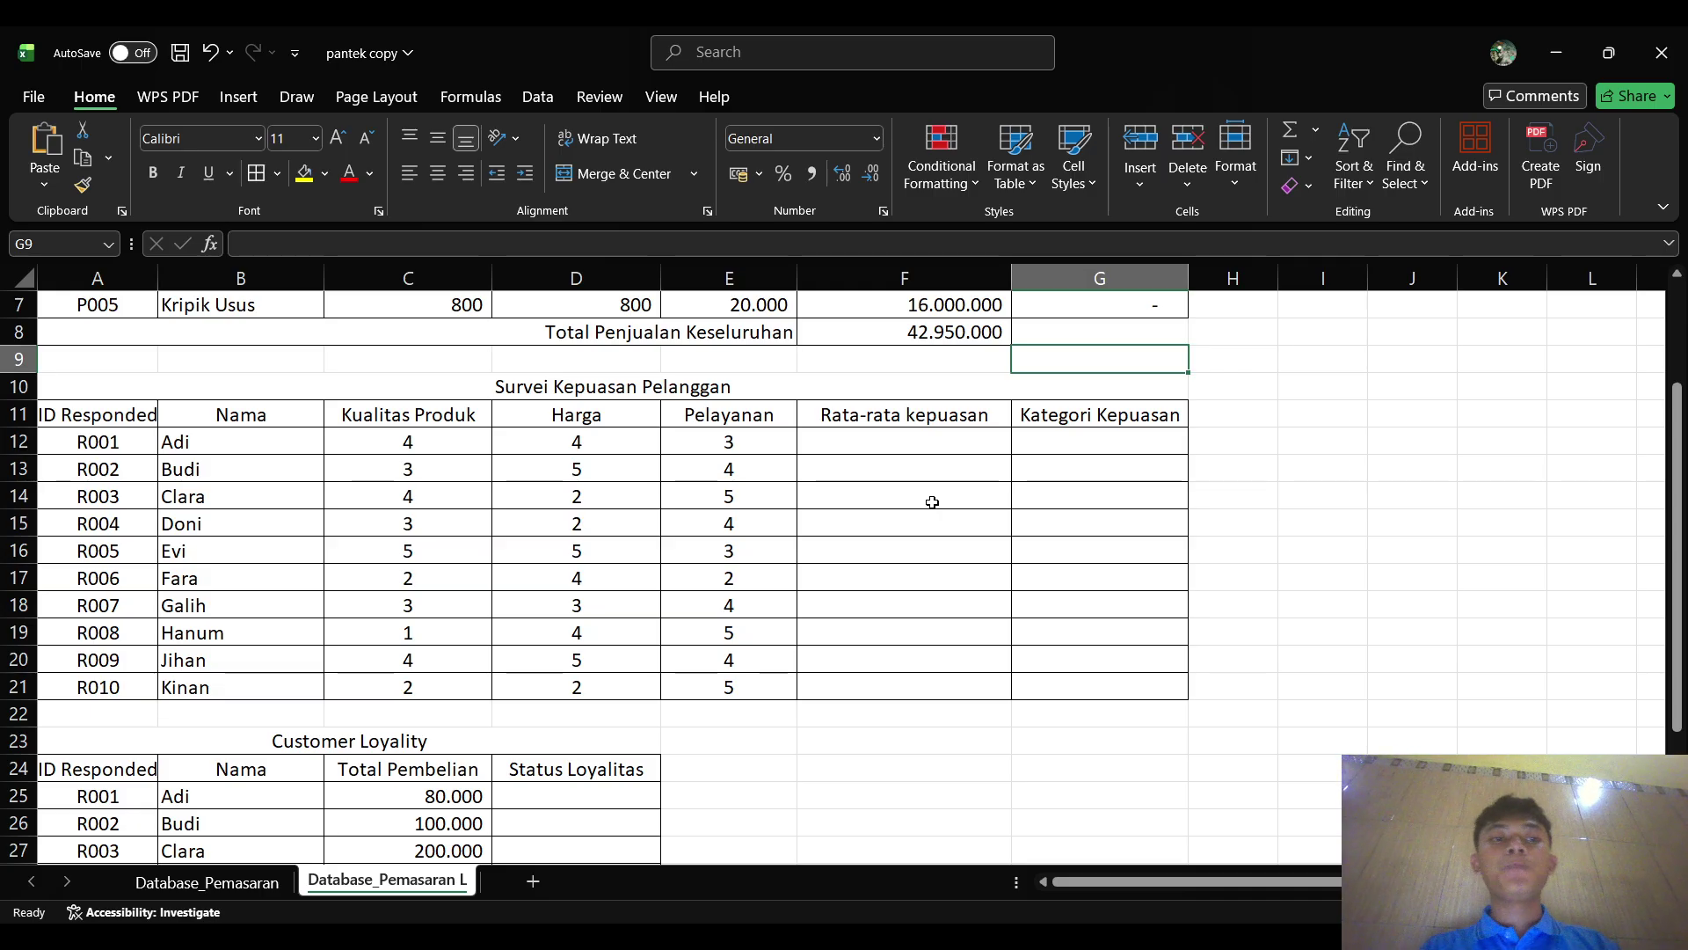
scroll(932, 502, "up", 2)
scroll(932, 503, "down", 2)
scroll(932, 502, "down", 2)
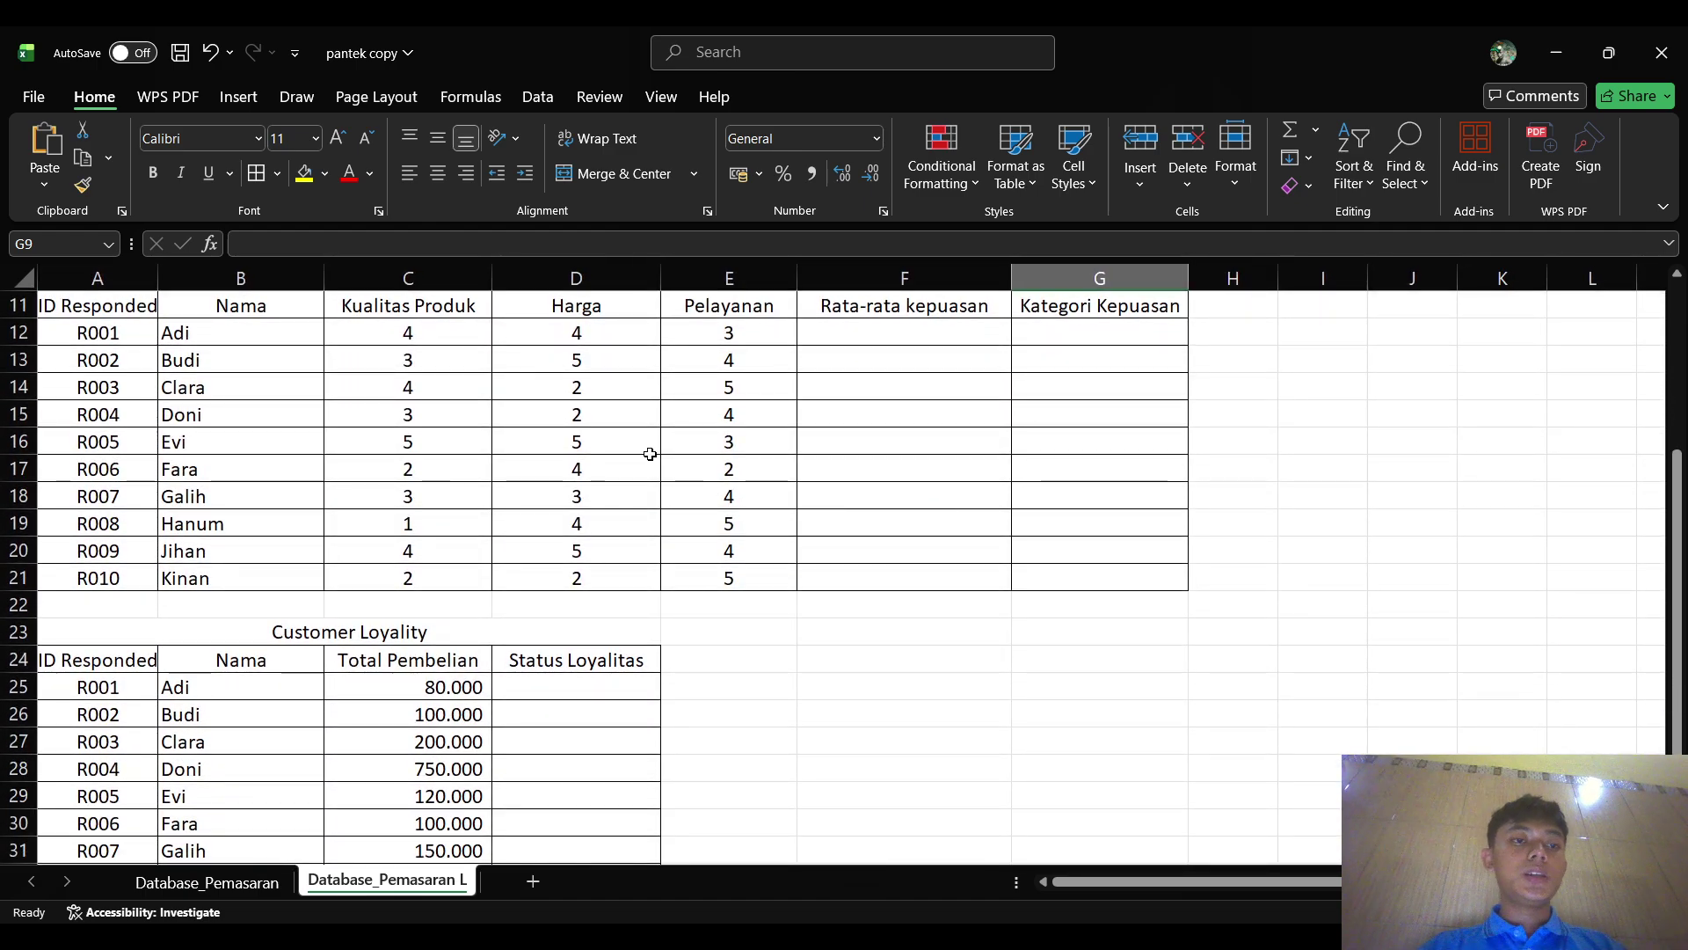
scroll(622, 440, "up", 1)
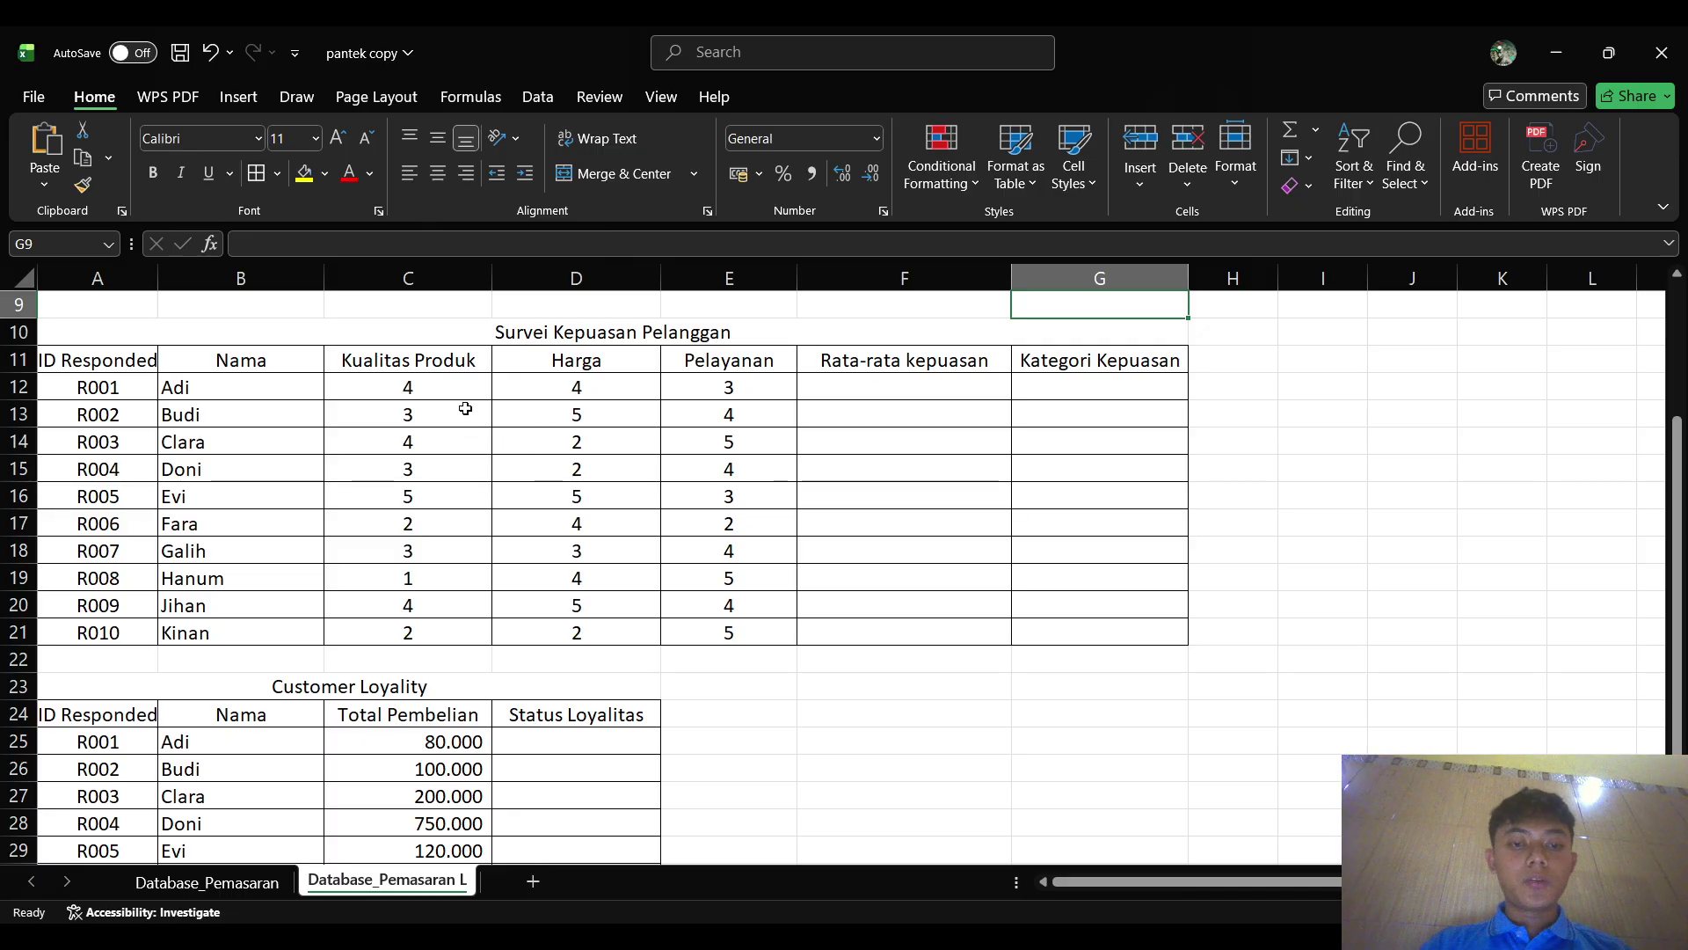
left_click_drag(875, 404, 892, 384)
left_click(891, 384)
type("=")
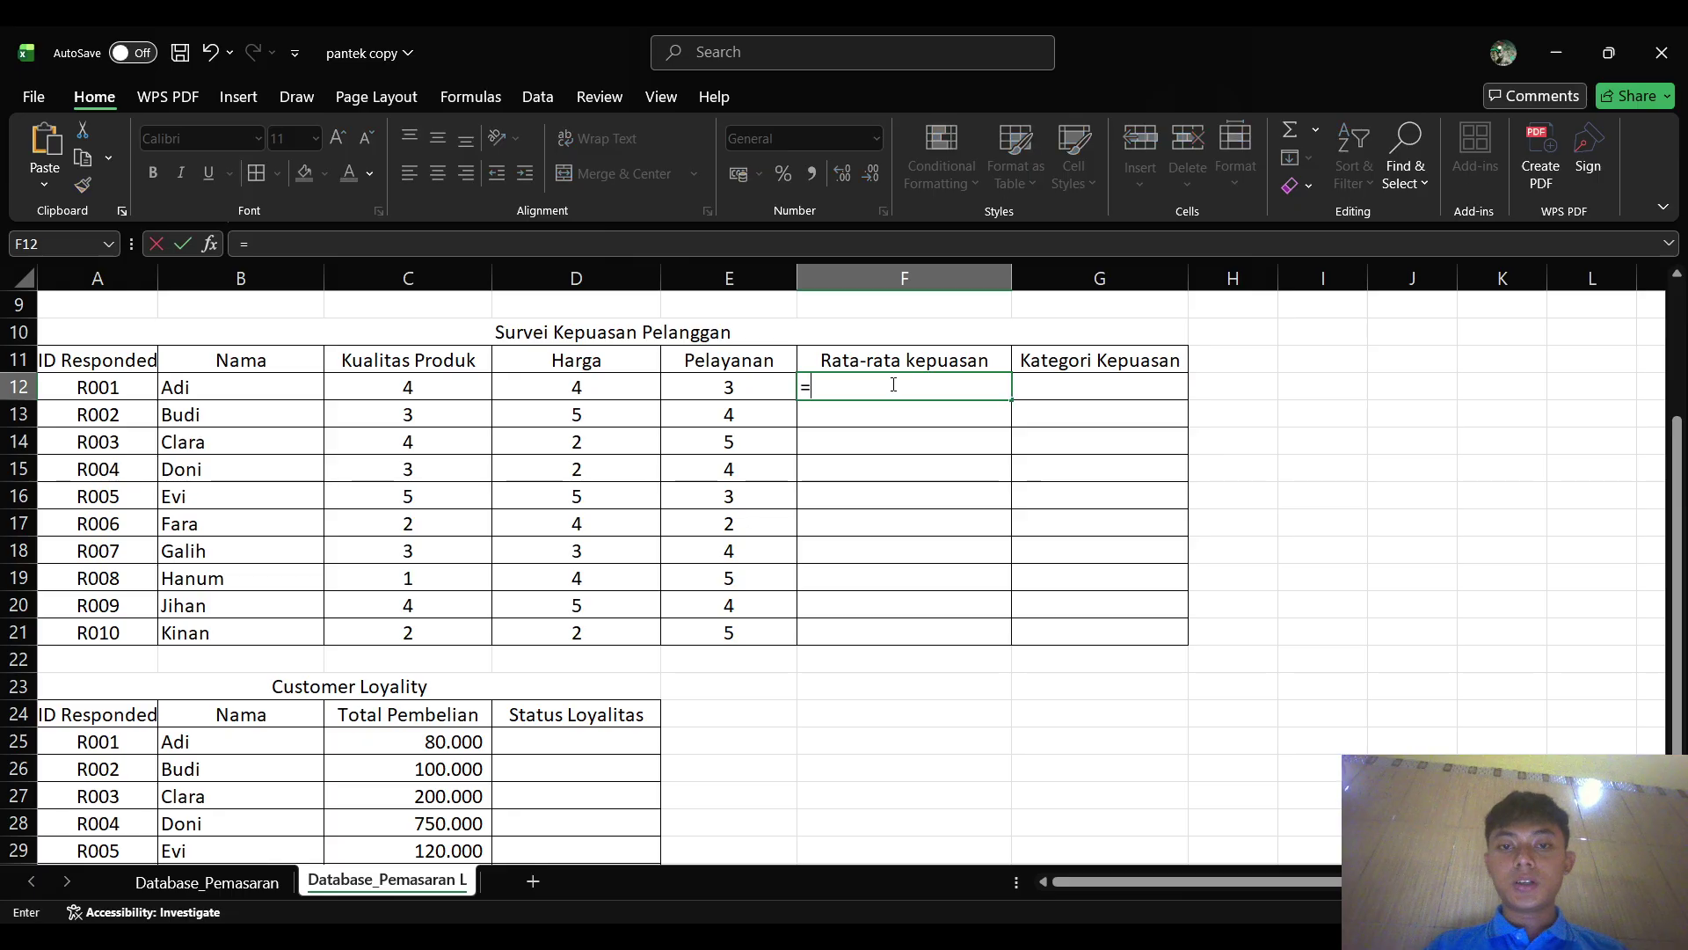
type("avera")
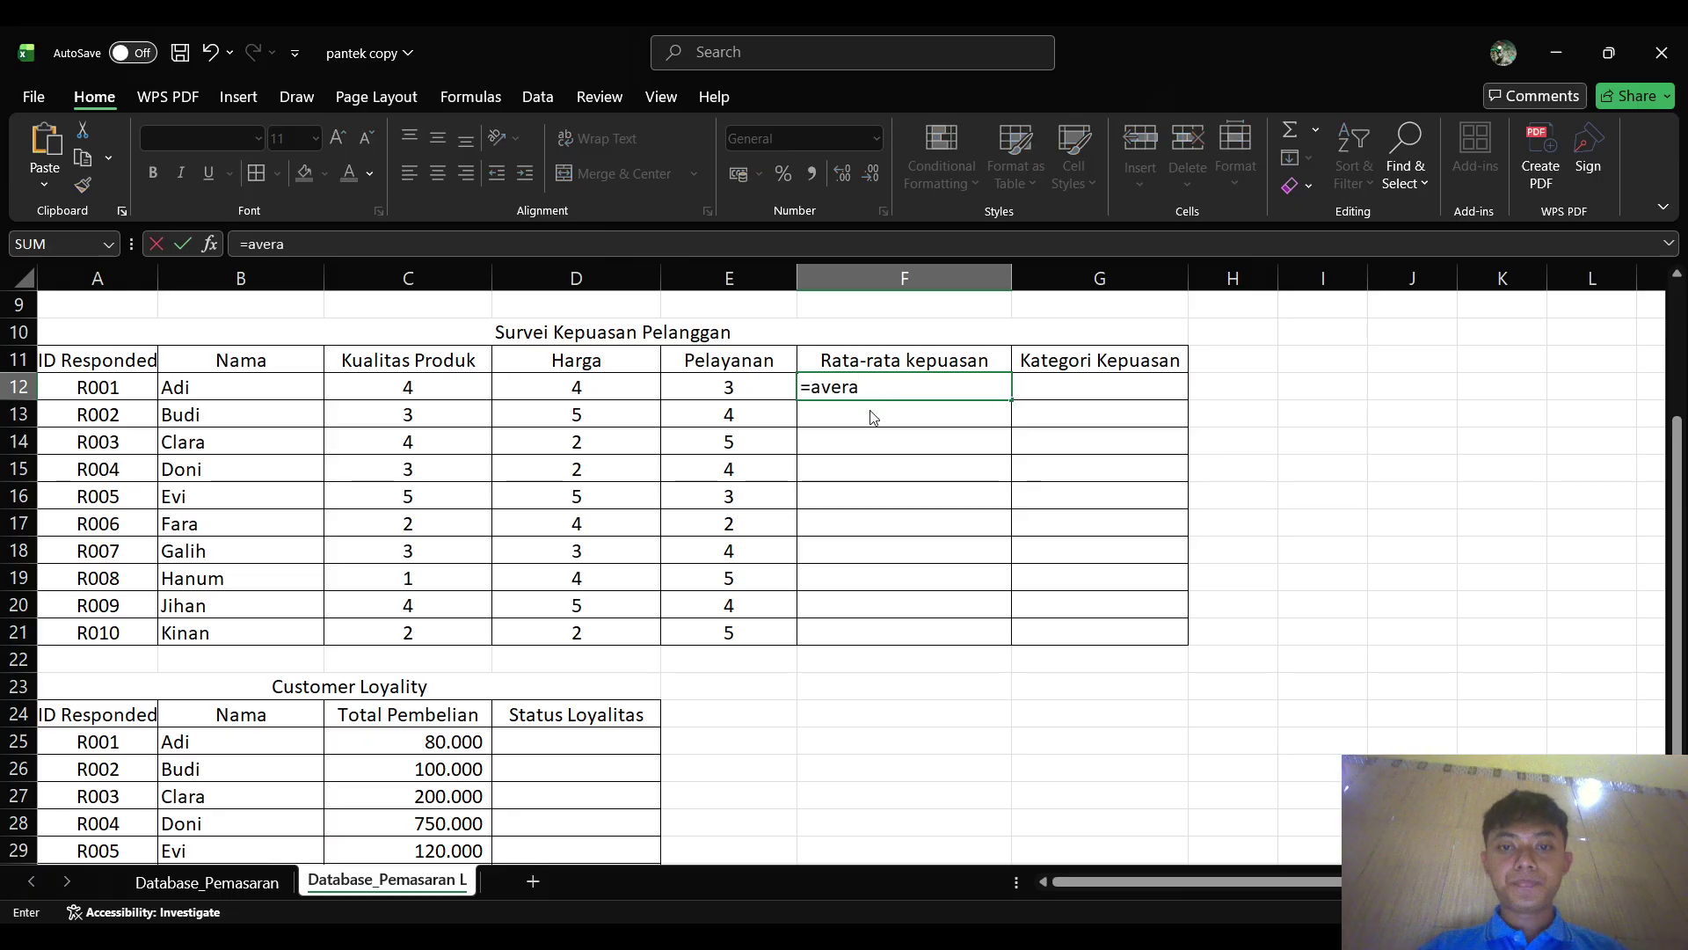
key("Tab")
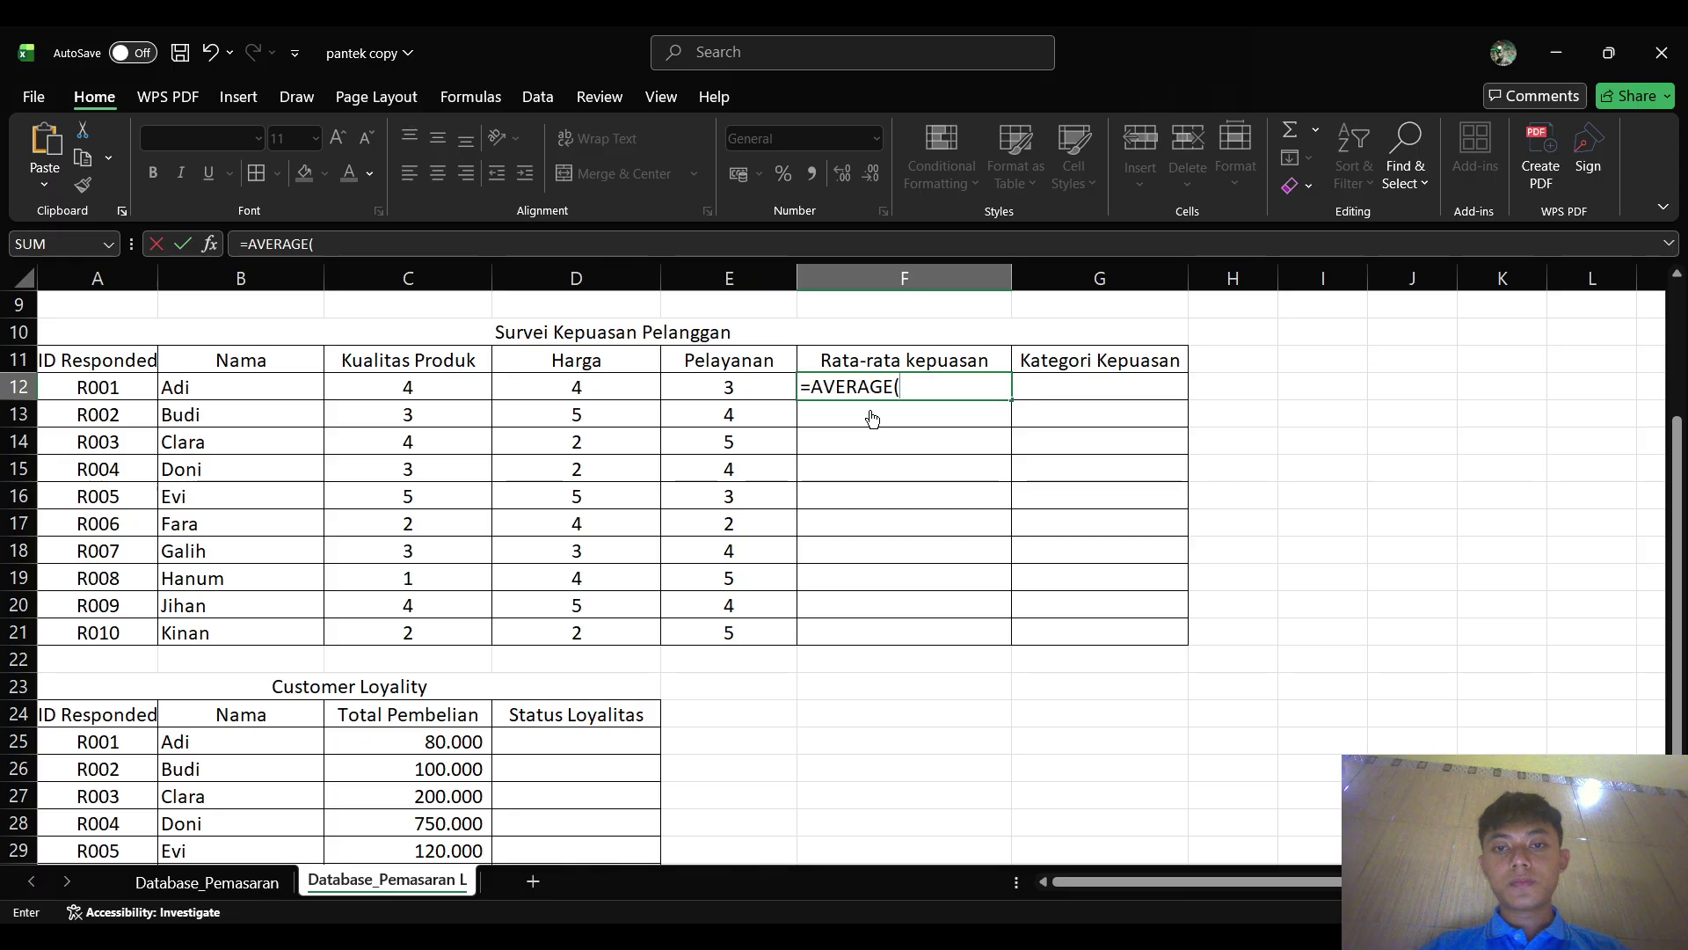
left_click_drag(432, 389, 686, 397)
key("Return")
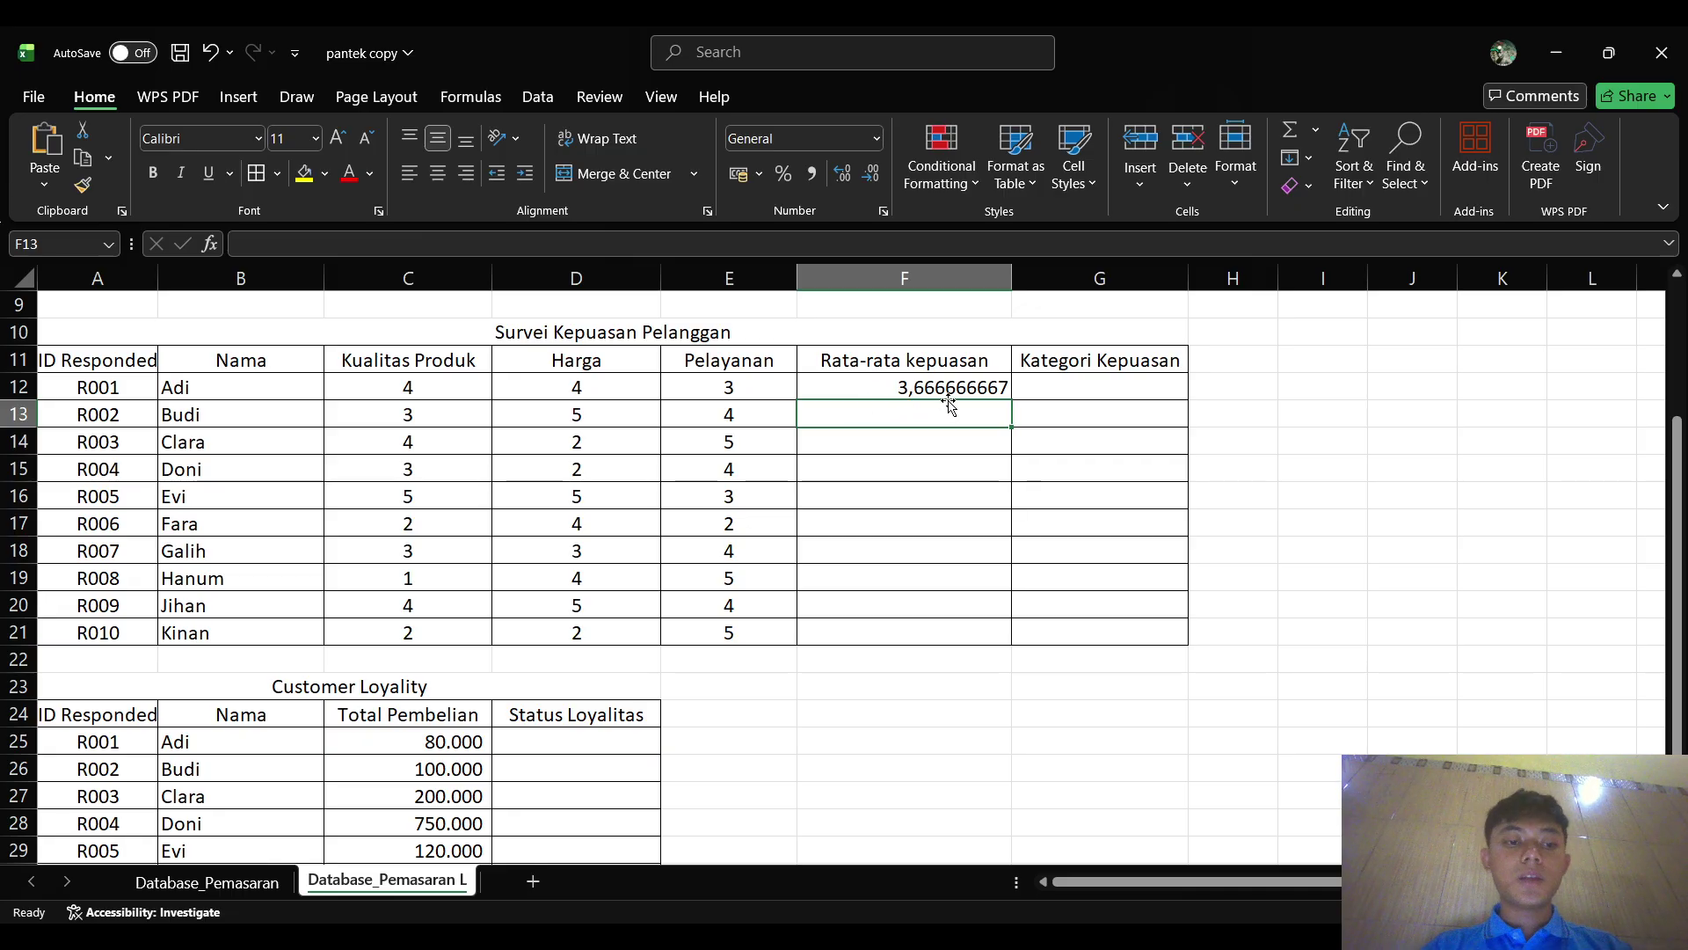
- Copy the Rata-rata kepuasan formula from F12 down through F21 for the remaining respondents
scroll(951, 404, "up", 1)
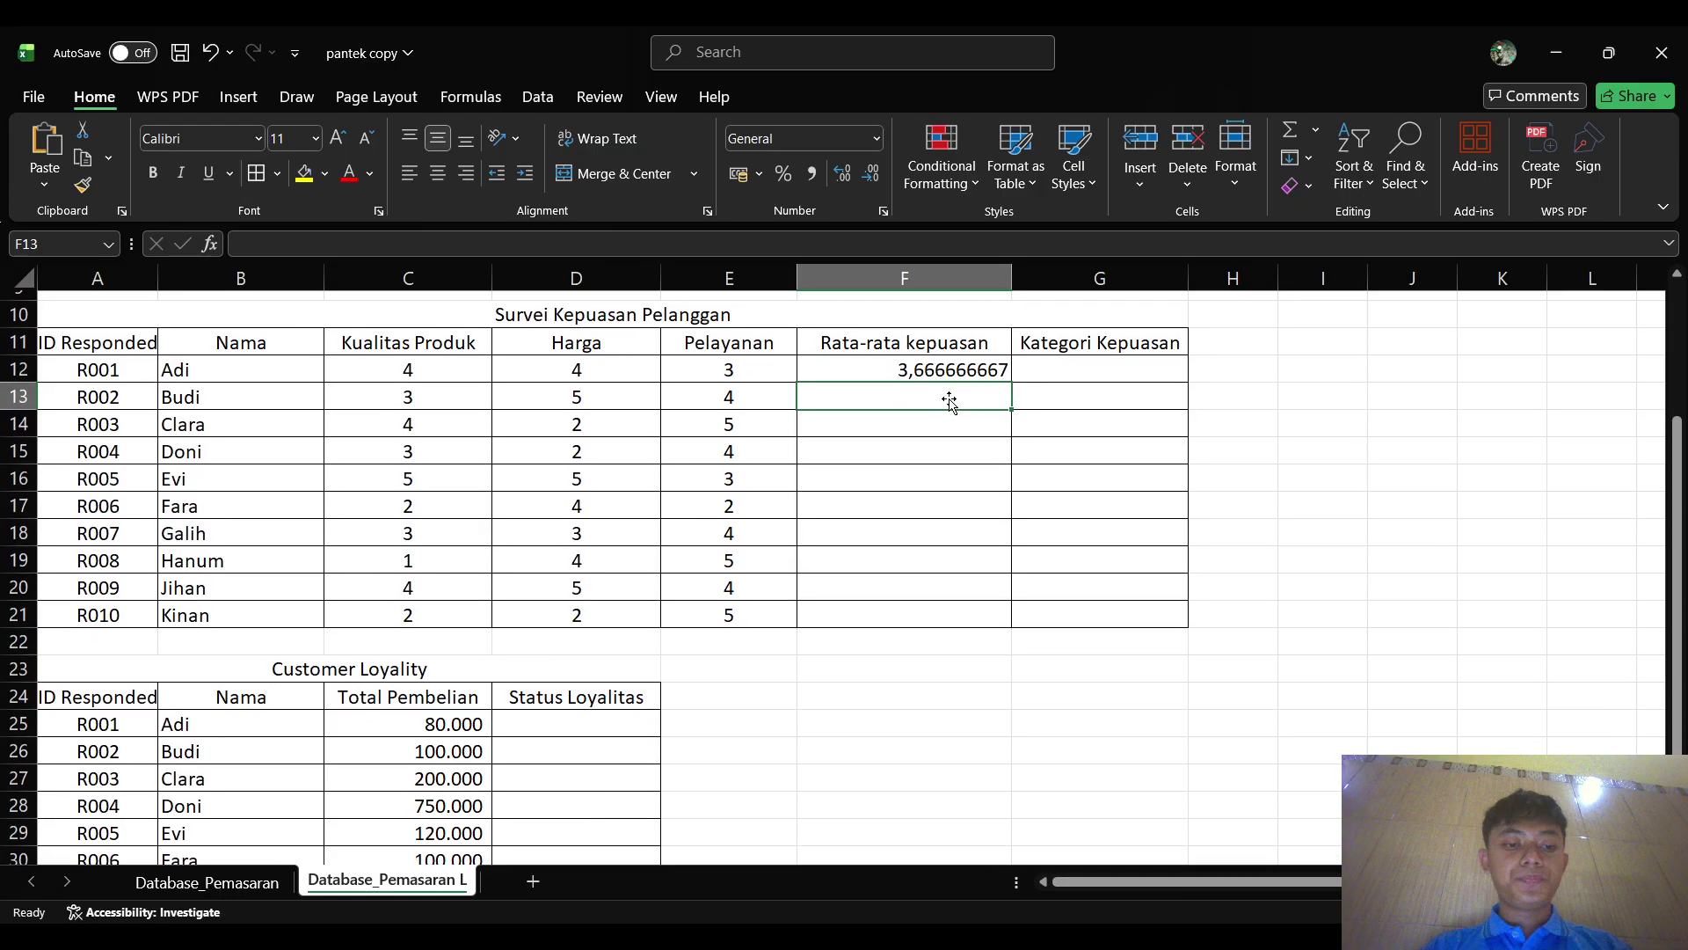
scroll(929, 463, "down", 1)
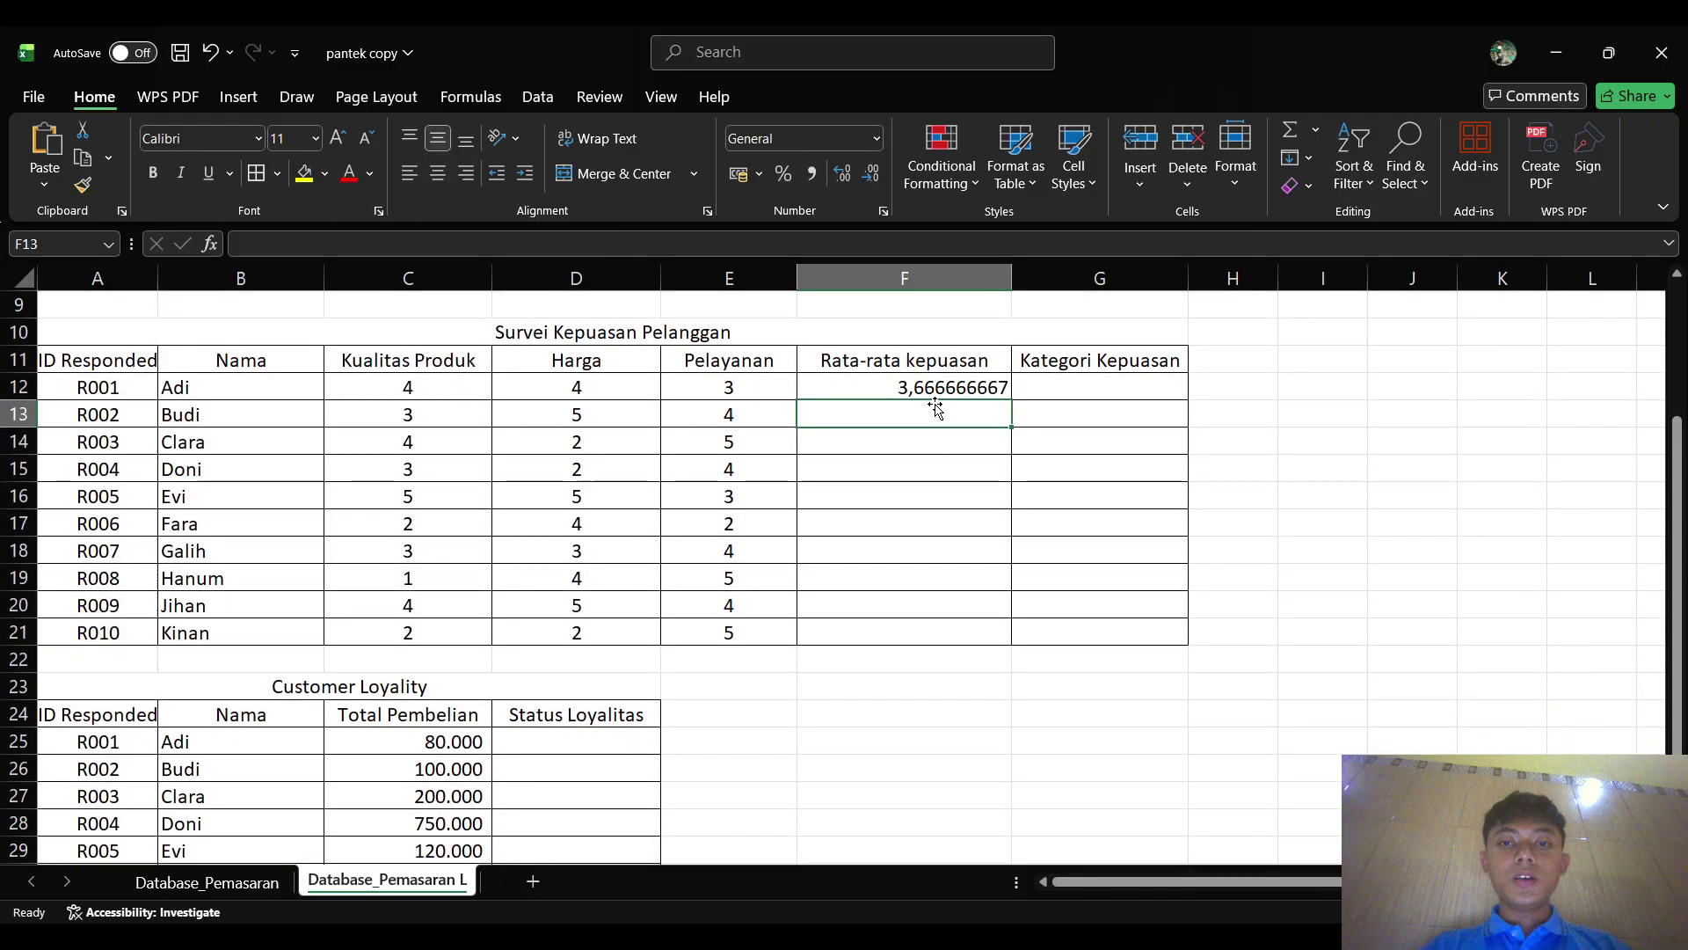
left_click(938, 388)
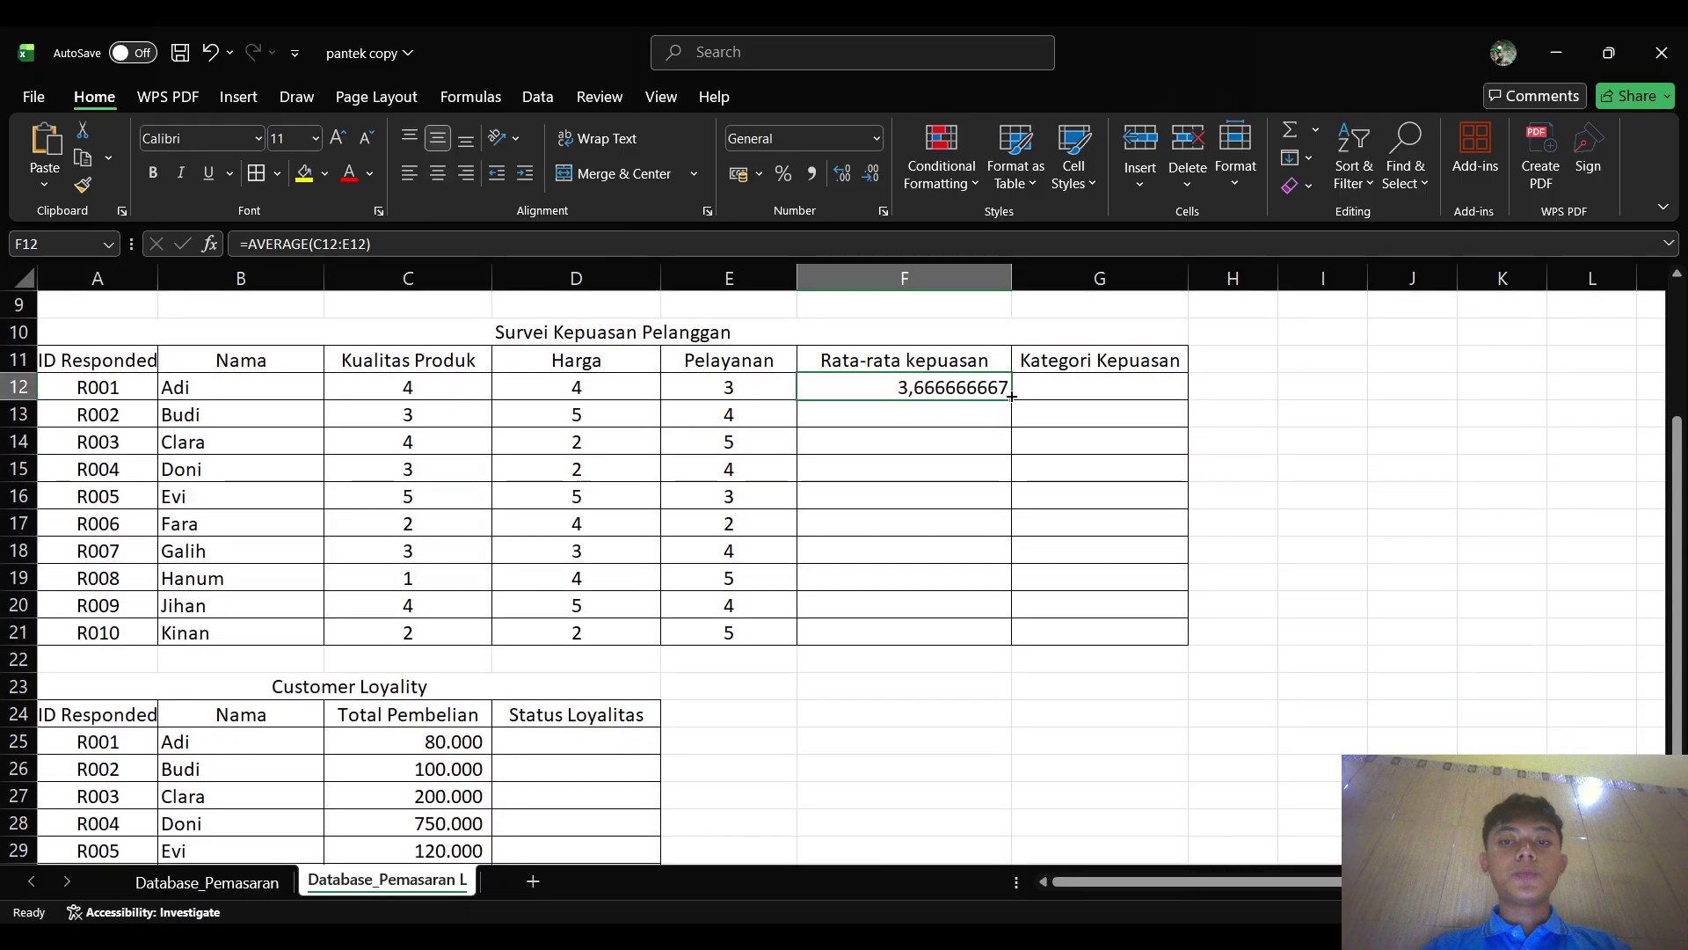
left_click_drag(1013, 397, 1010, 637)
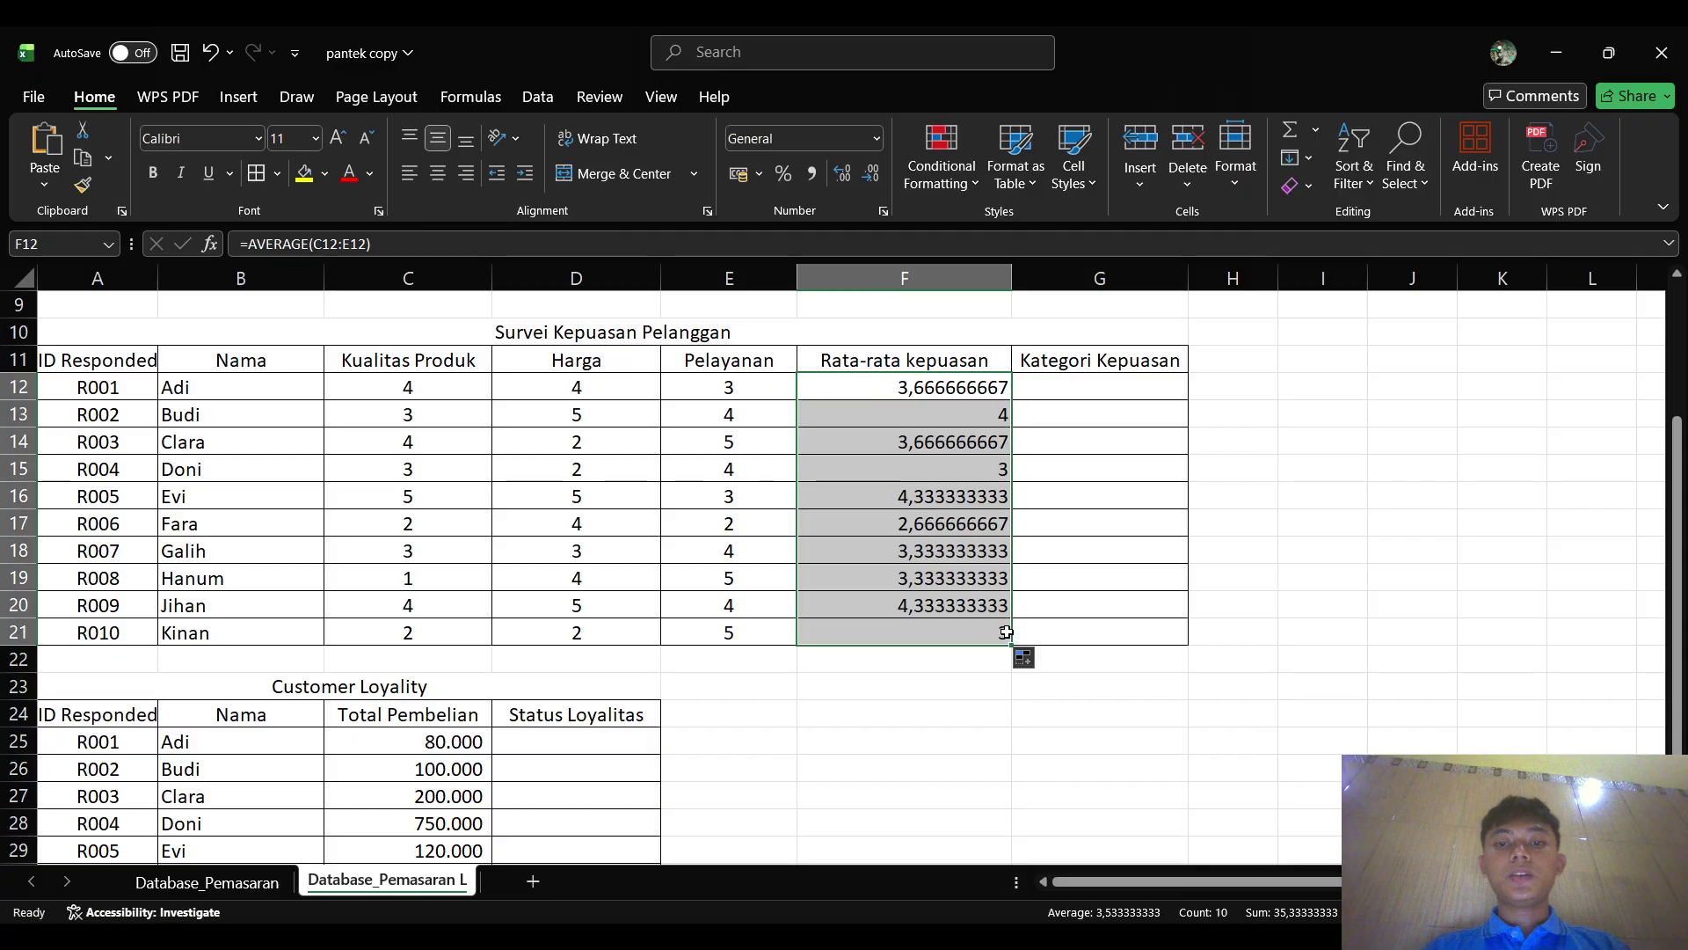
left_click(858, 745)
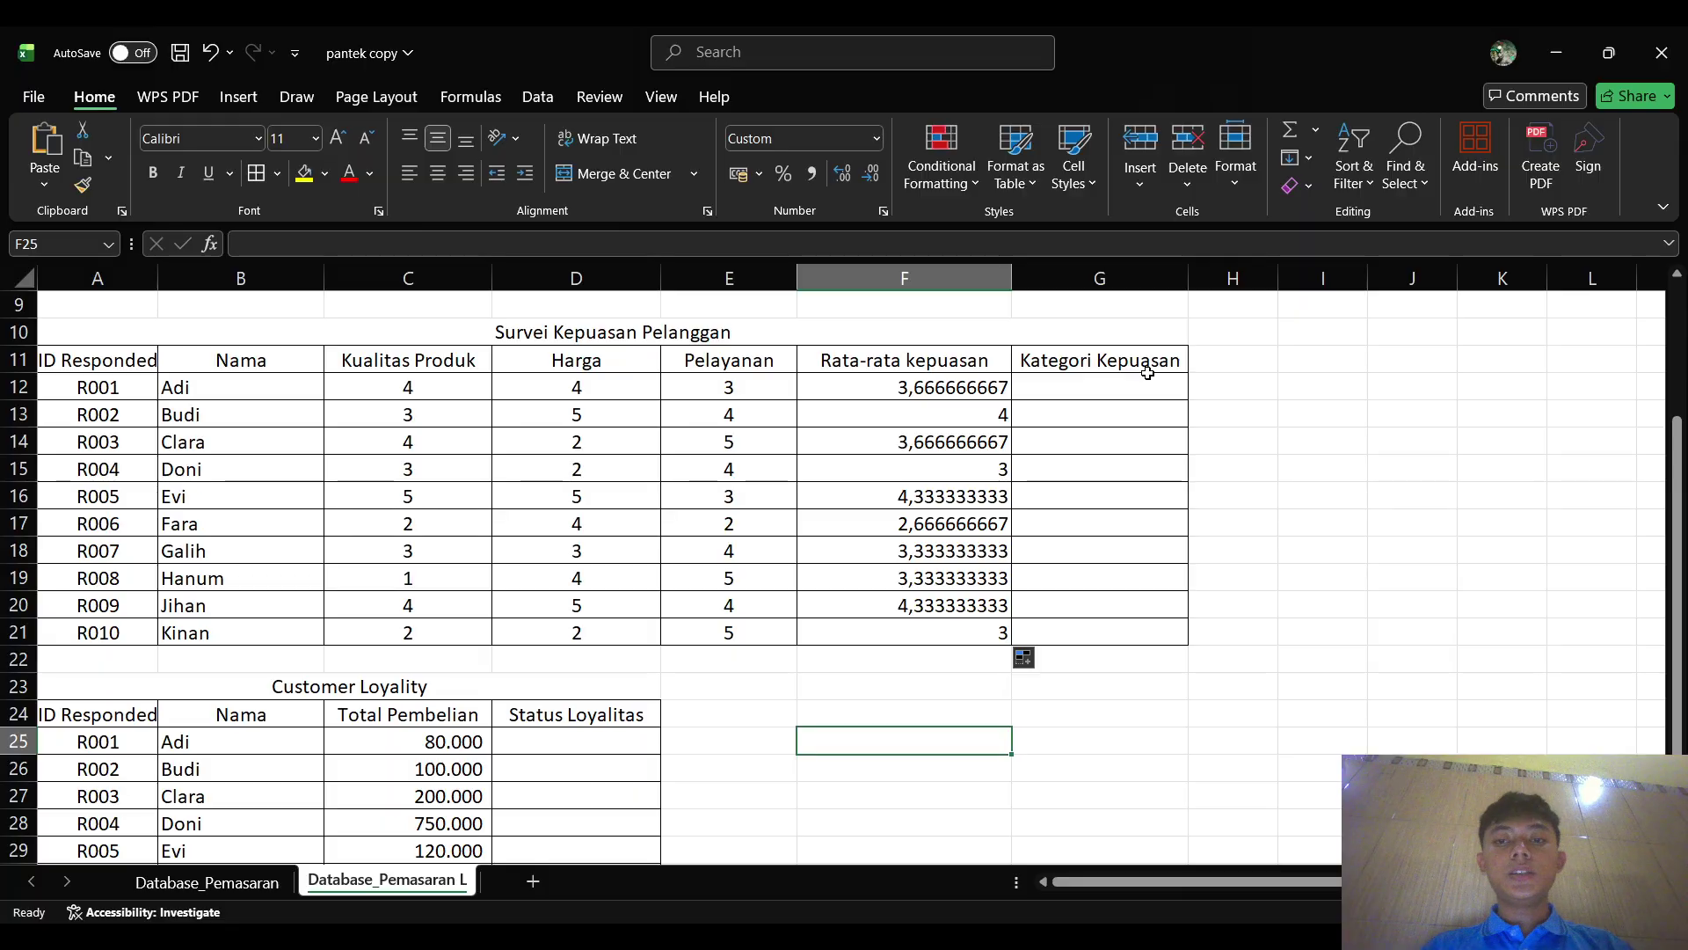
- Enter =IF(F12>=4;"puas";IF(F12>=3;"cukup";"kurang")) in G12 to assign Kategori Kepuasan for respondent R001
left_click(1107, 392)
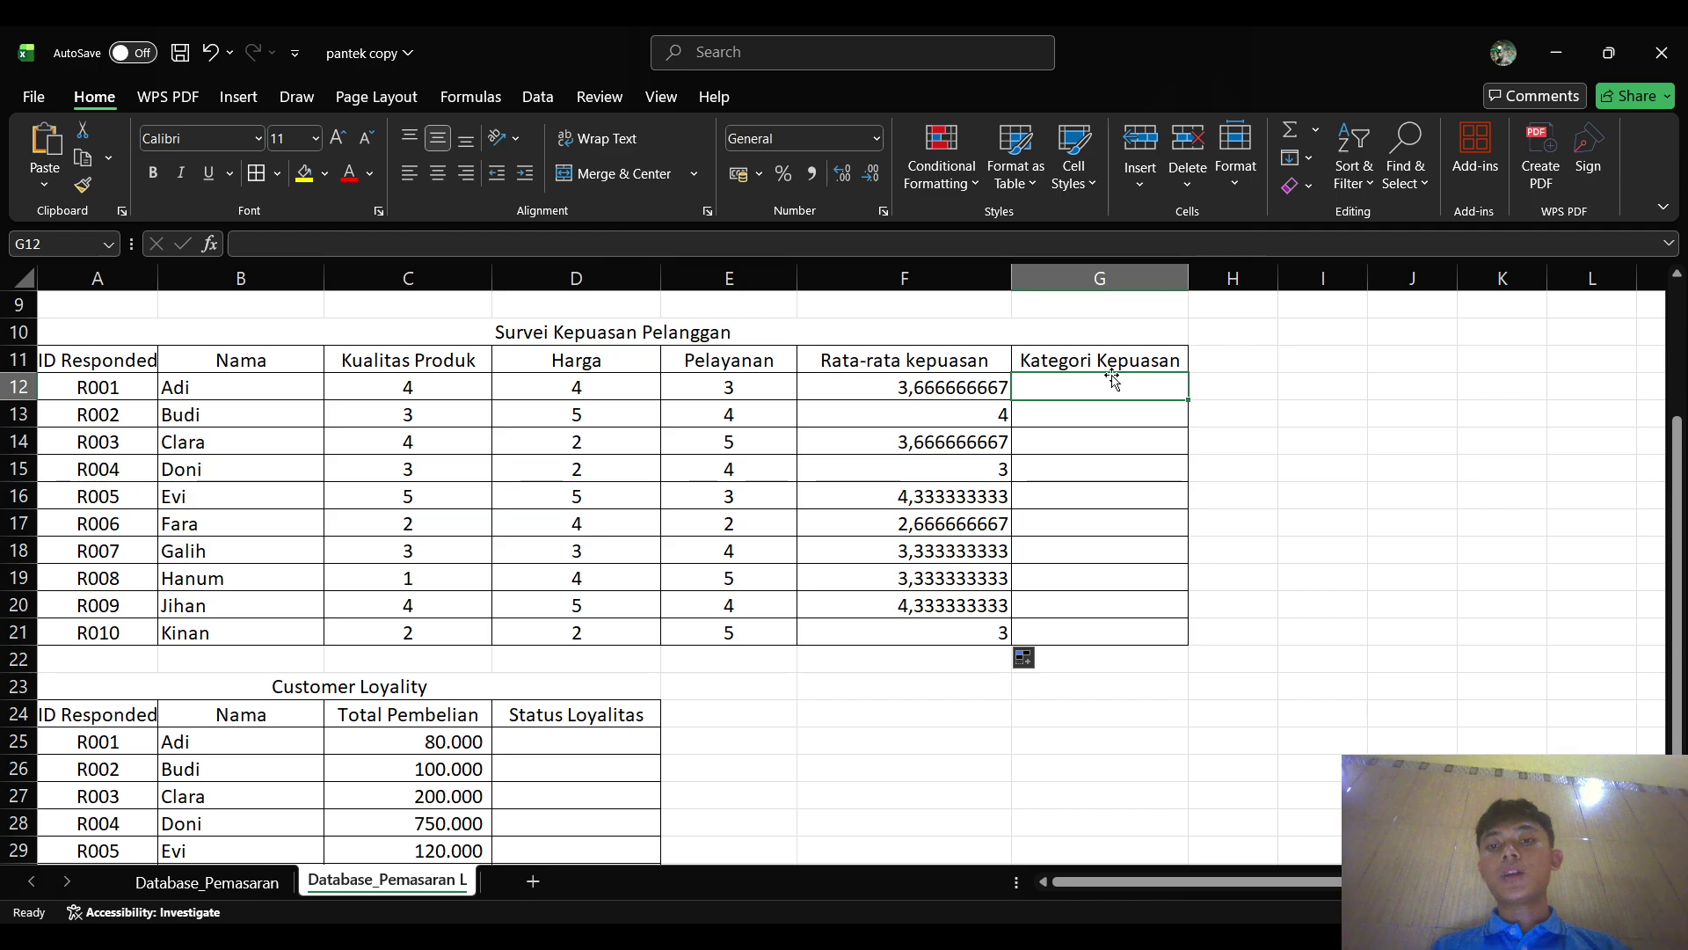
scroll(1113, 379, "down", 2)
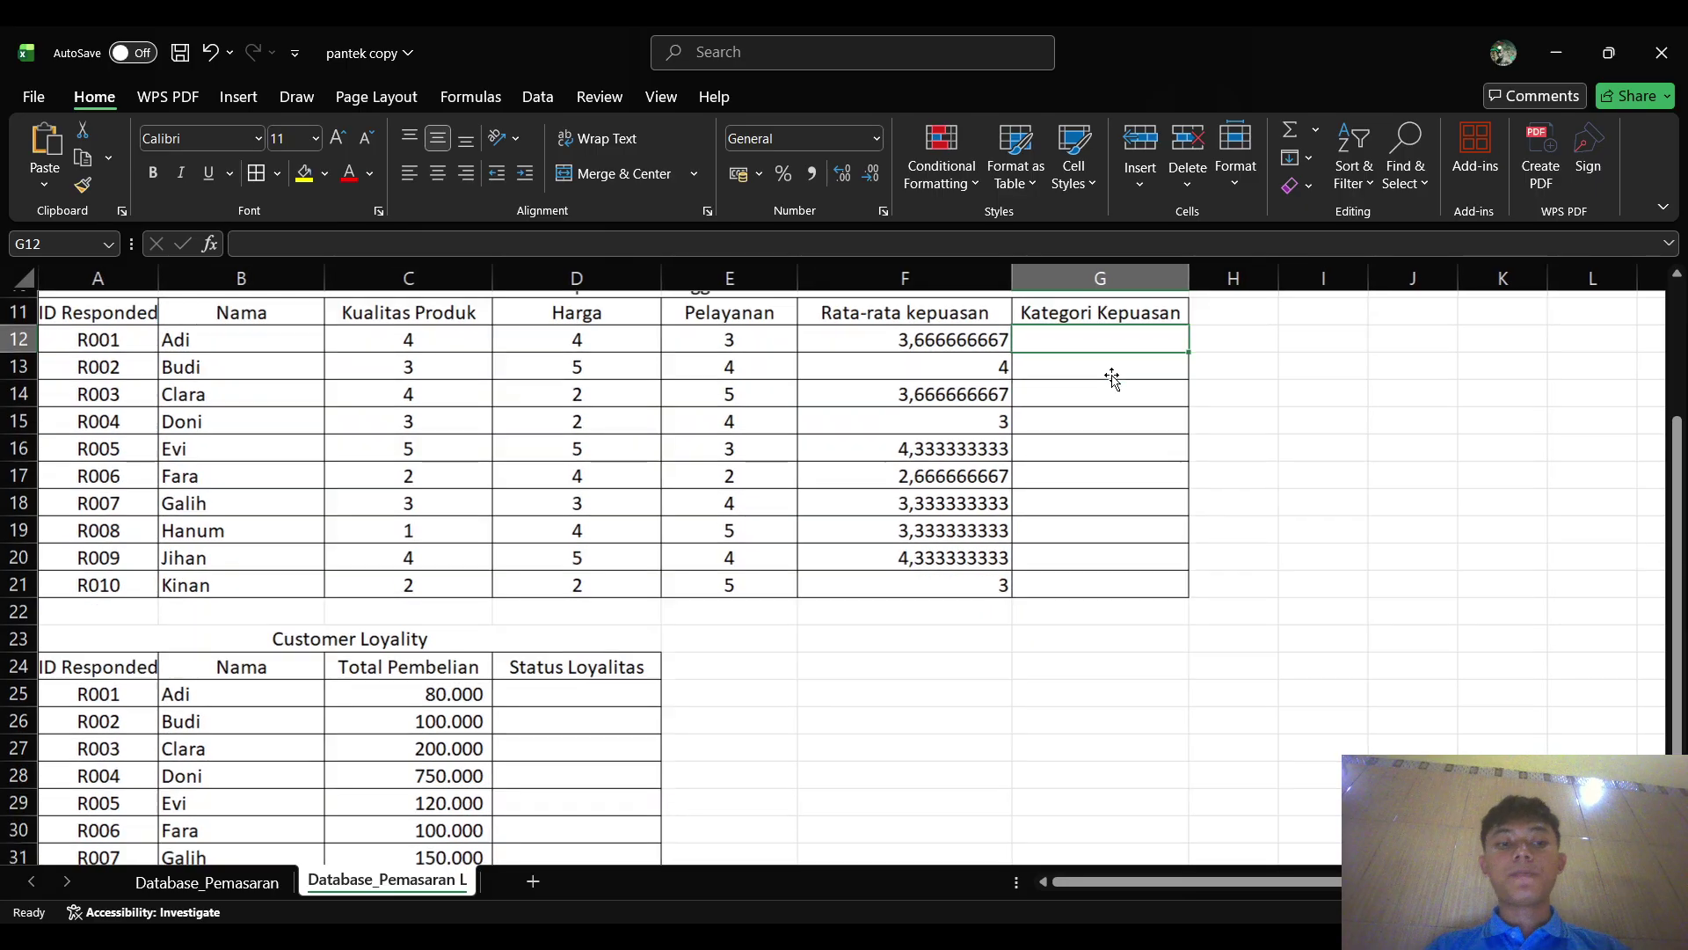
scroll(1112, 375, "up", 1)
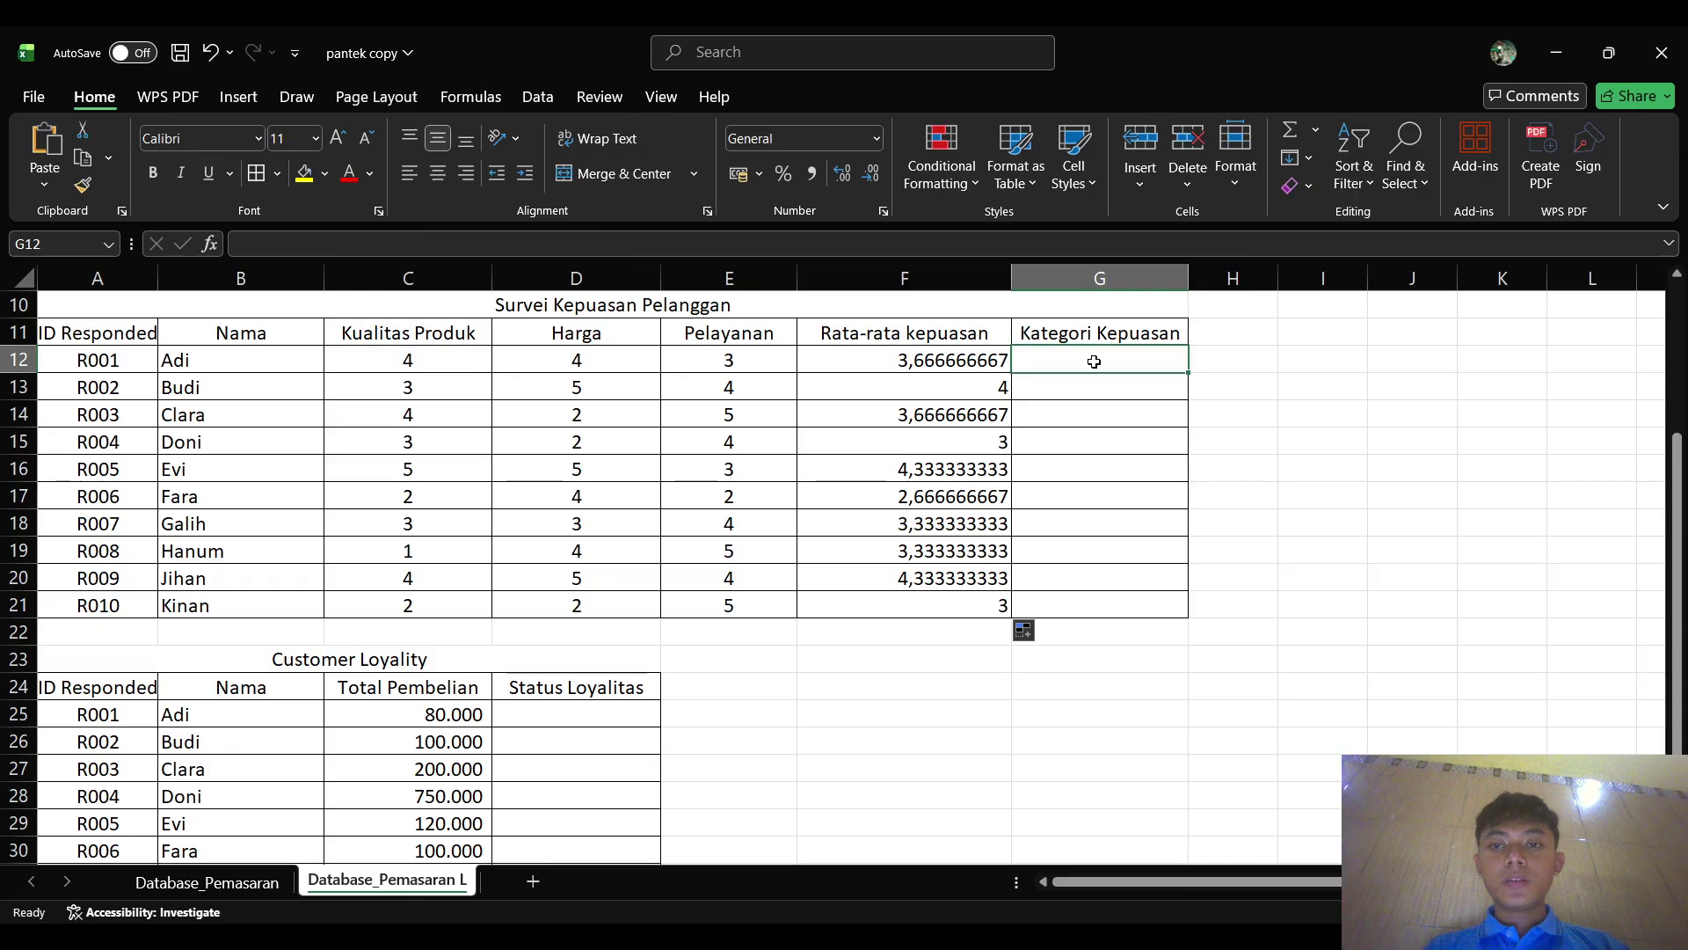
type("=i")
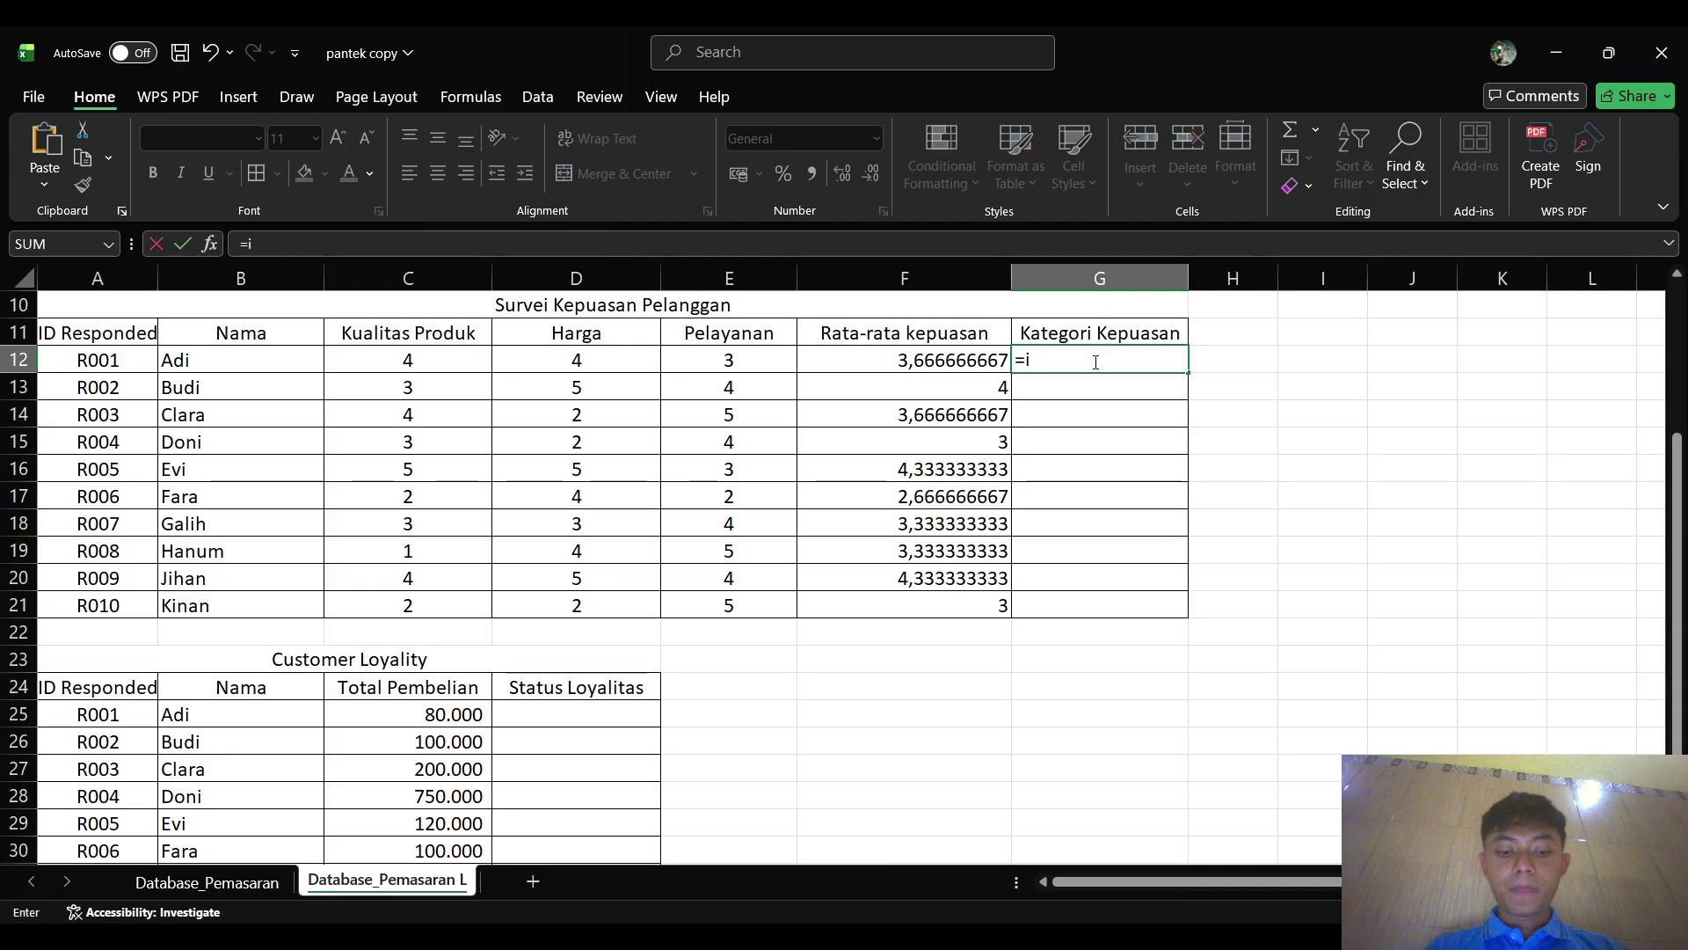
type("f(")
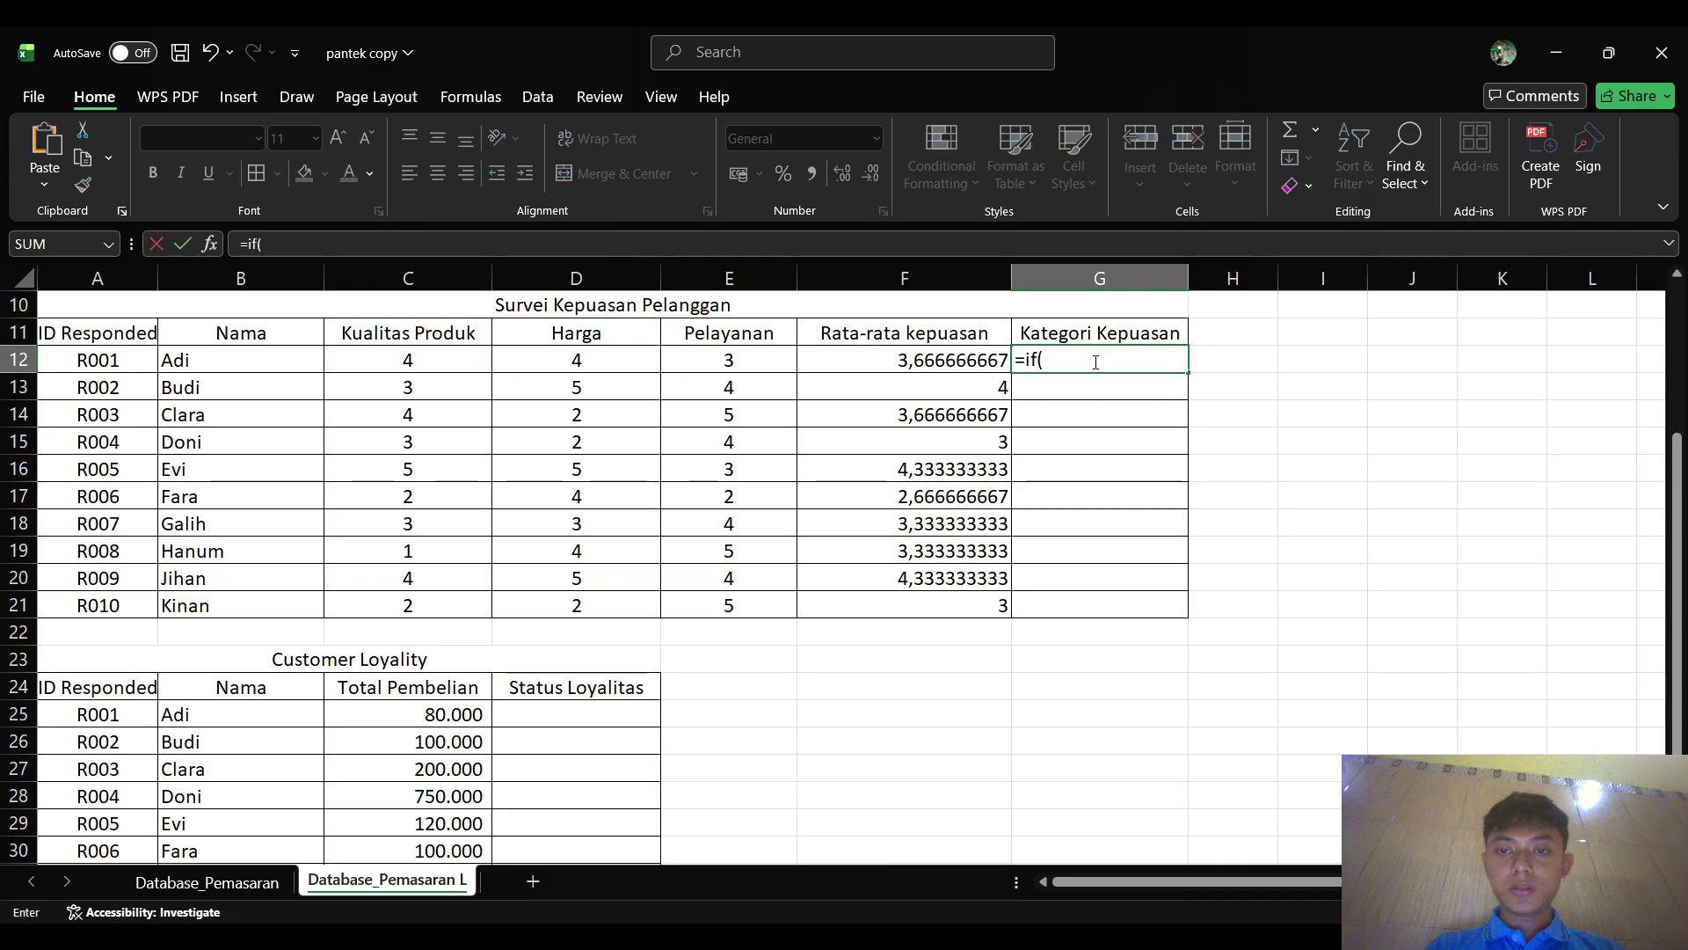
left_click(964, 359)
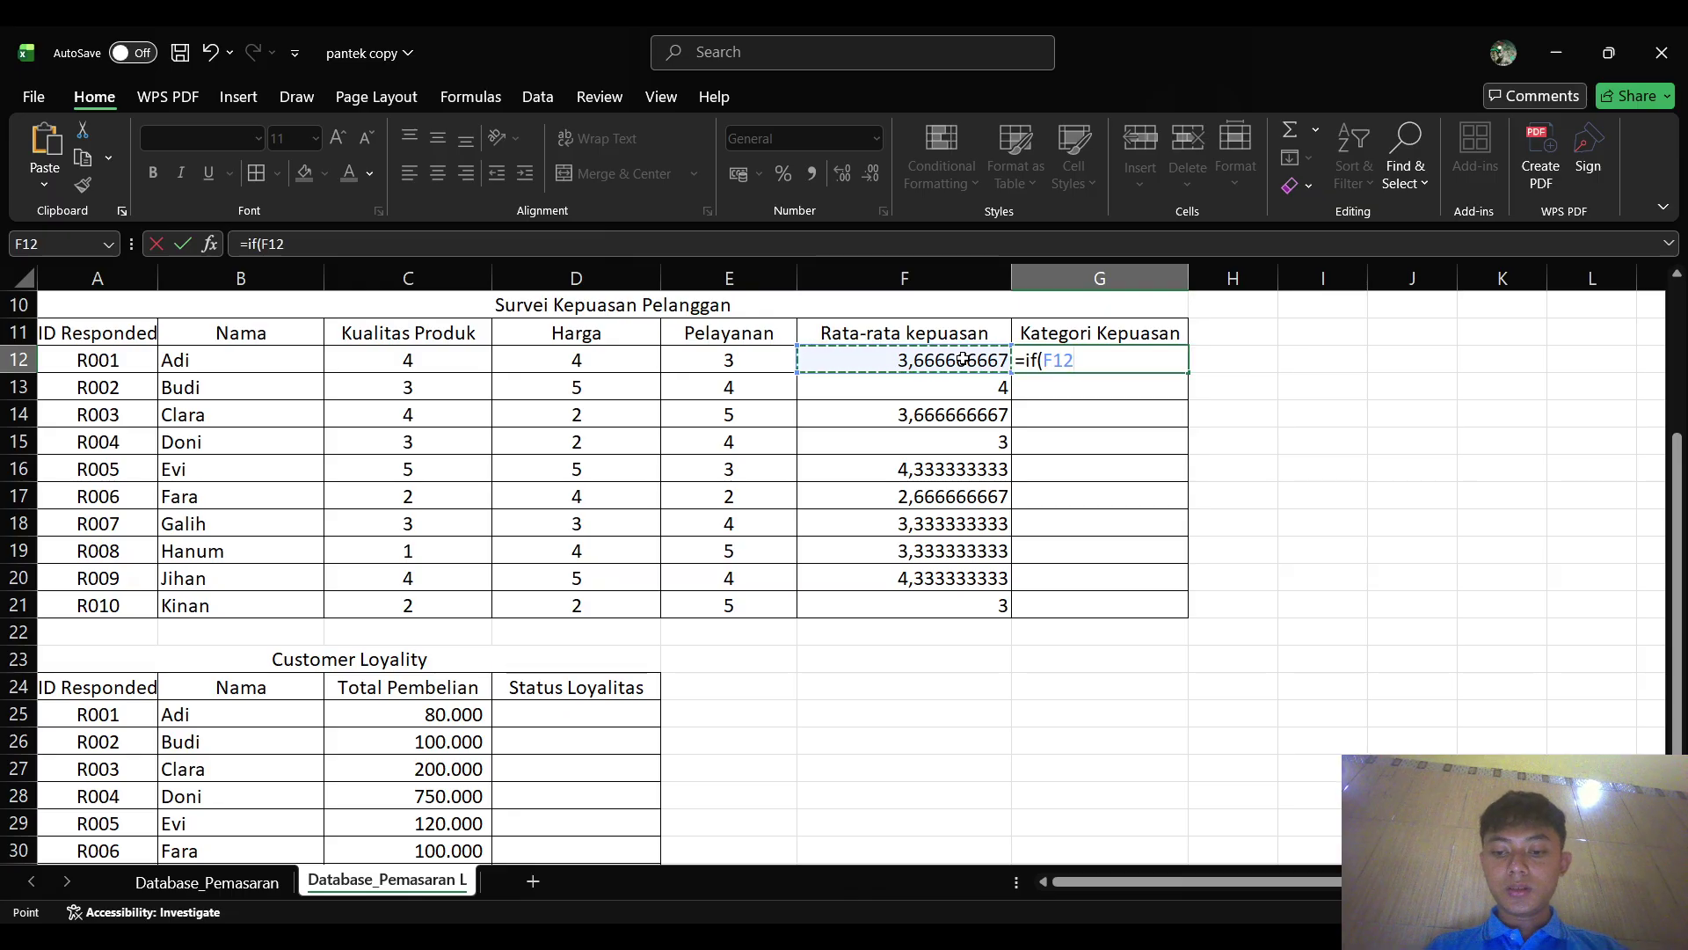
type(">")
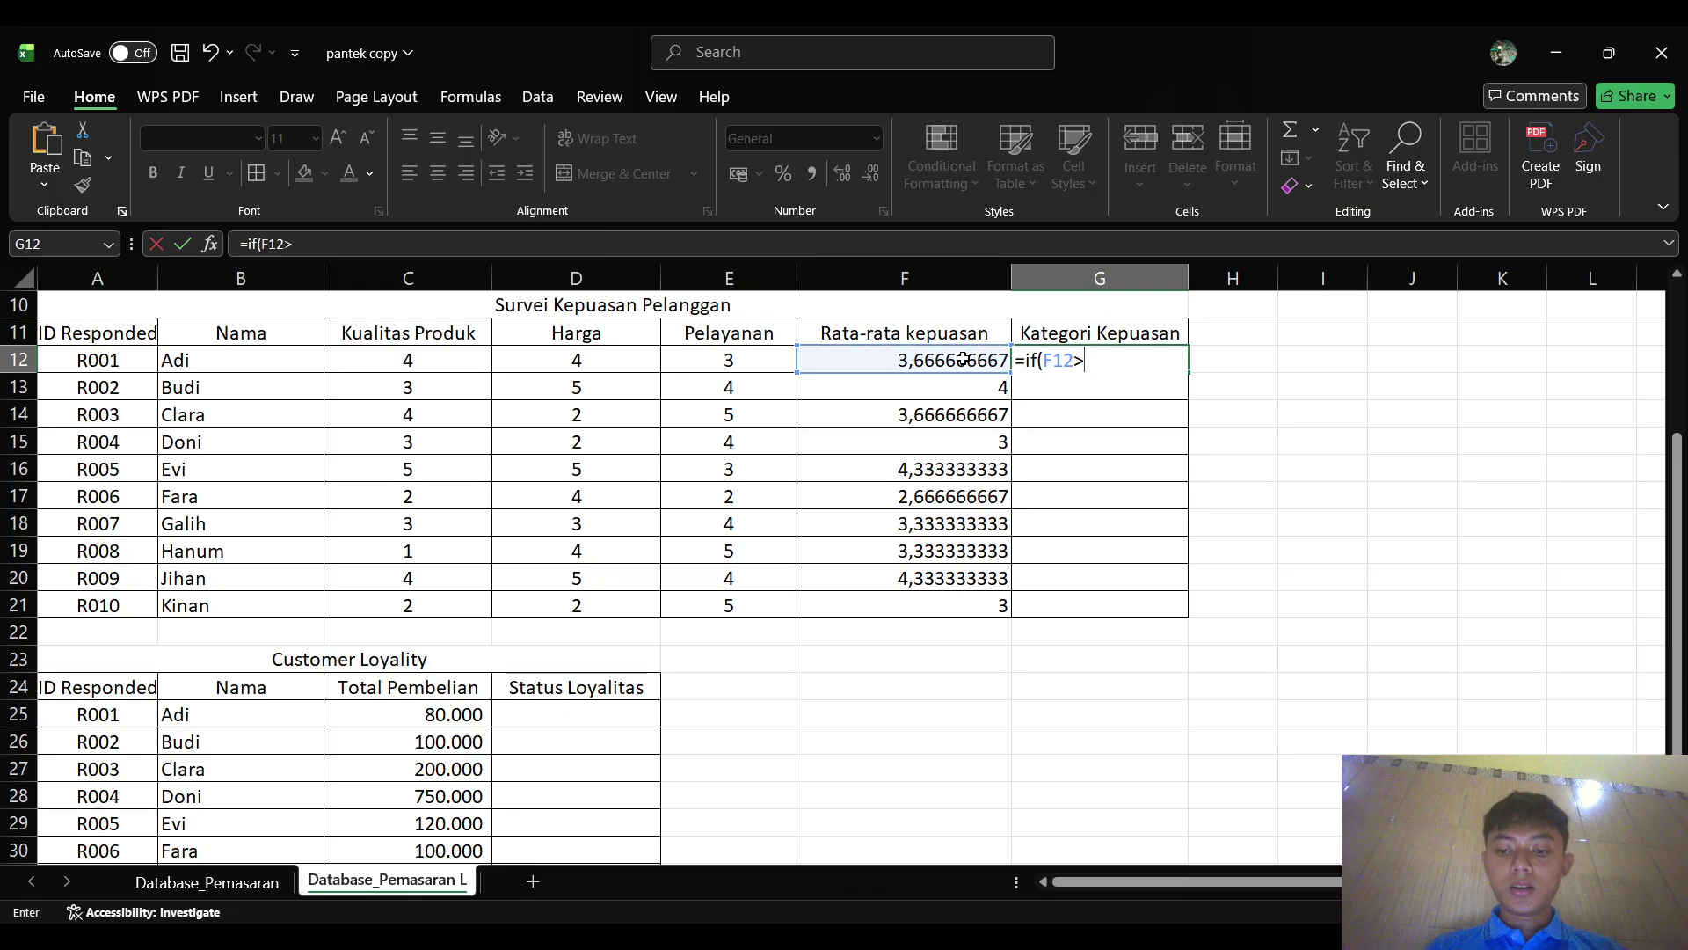
type("=4")
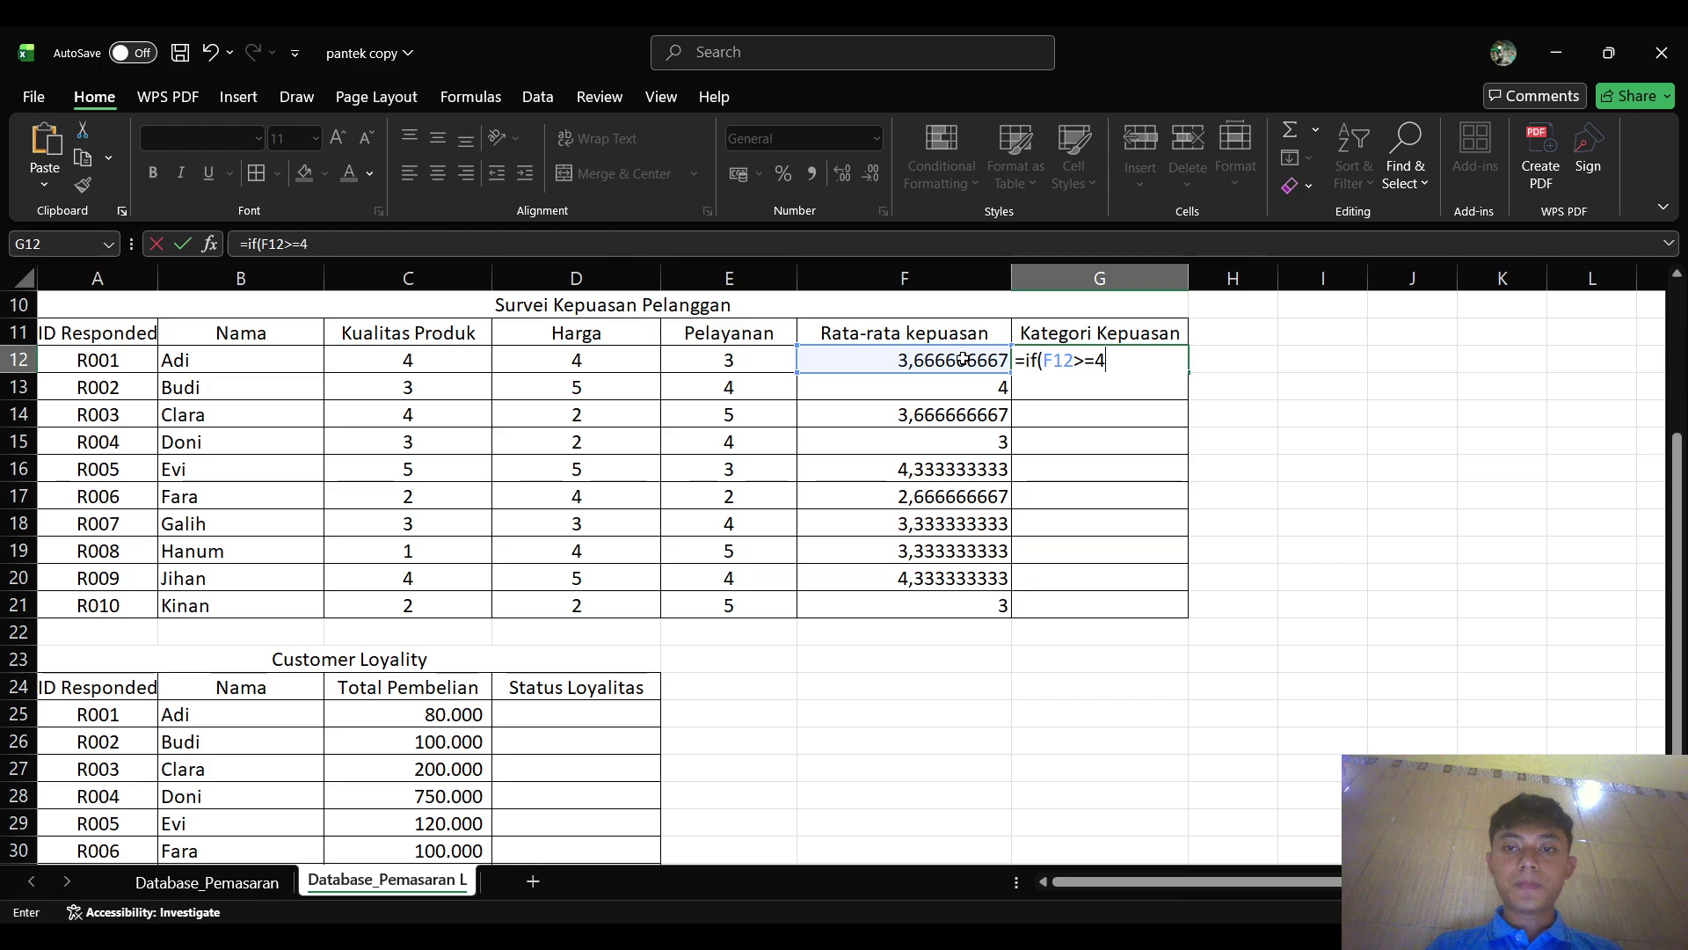
type(";")
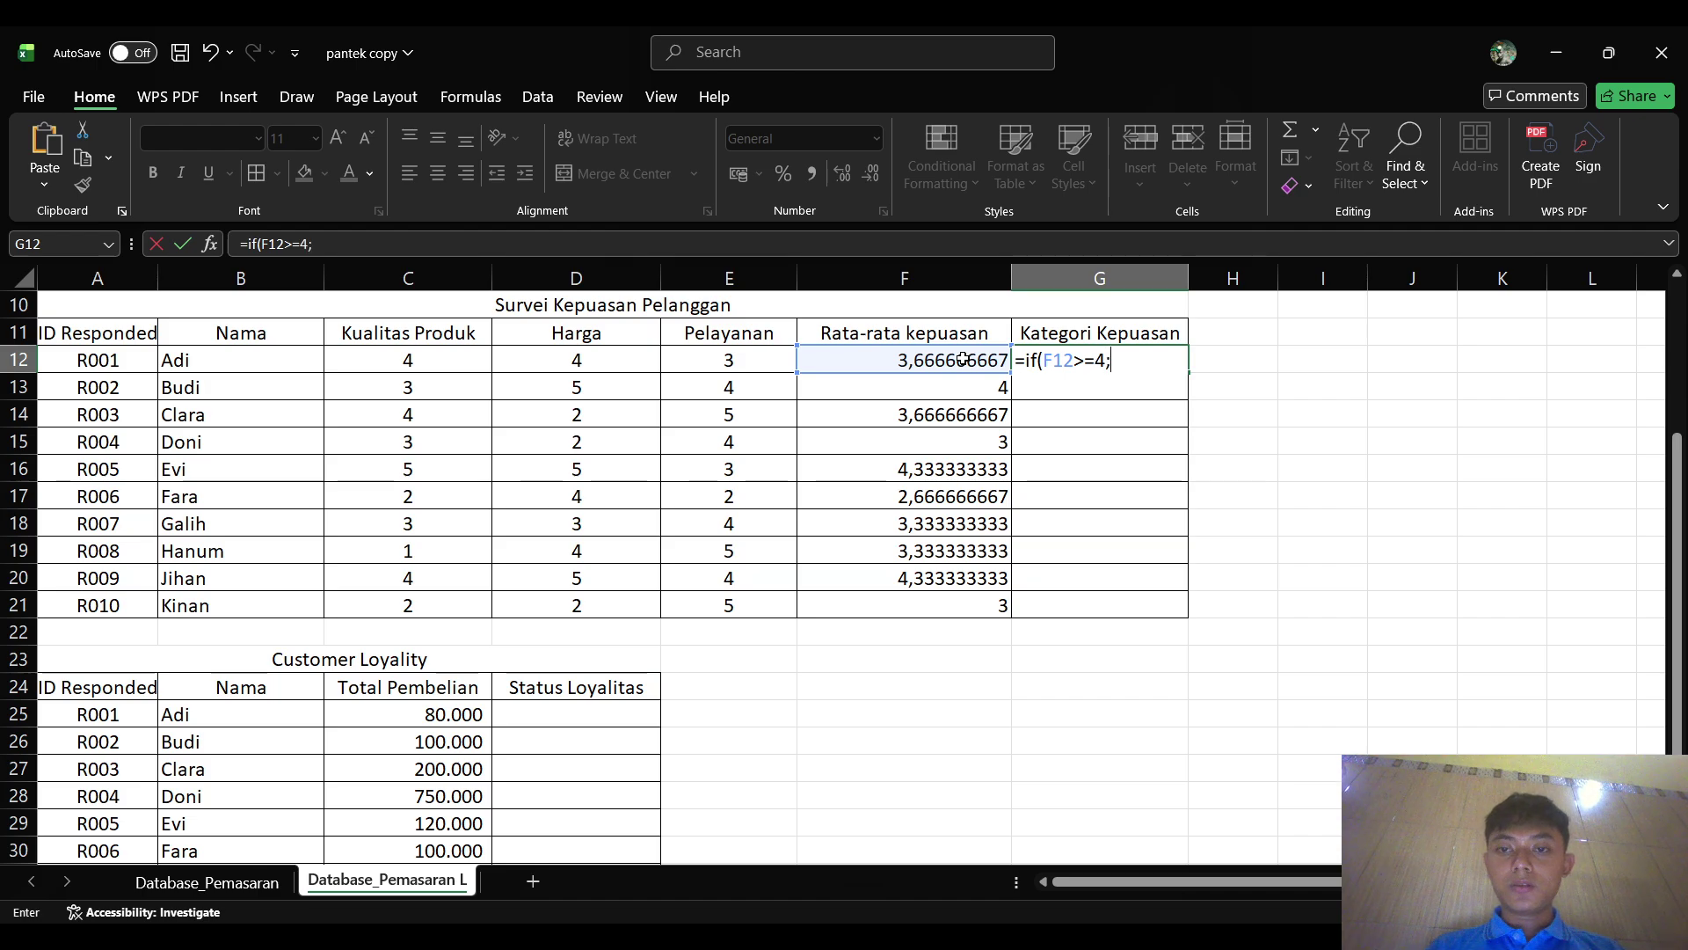
type("\"")
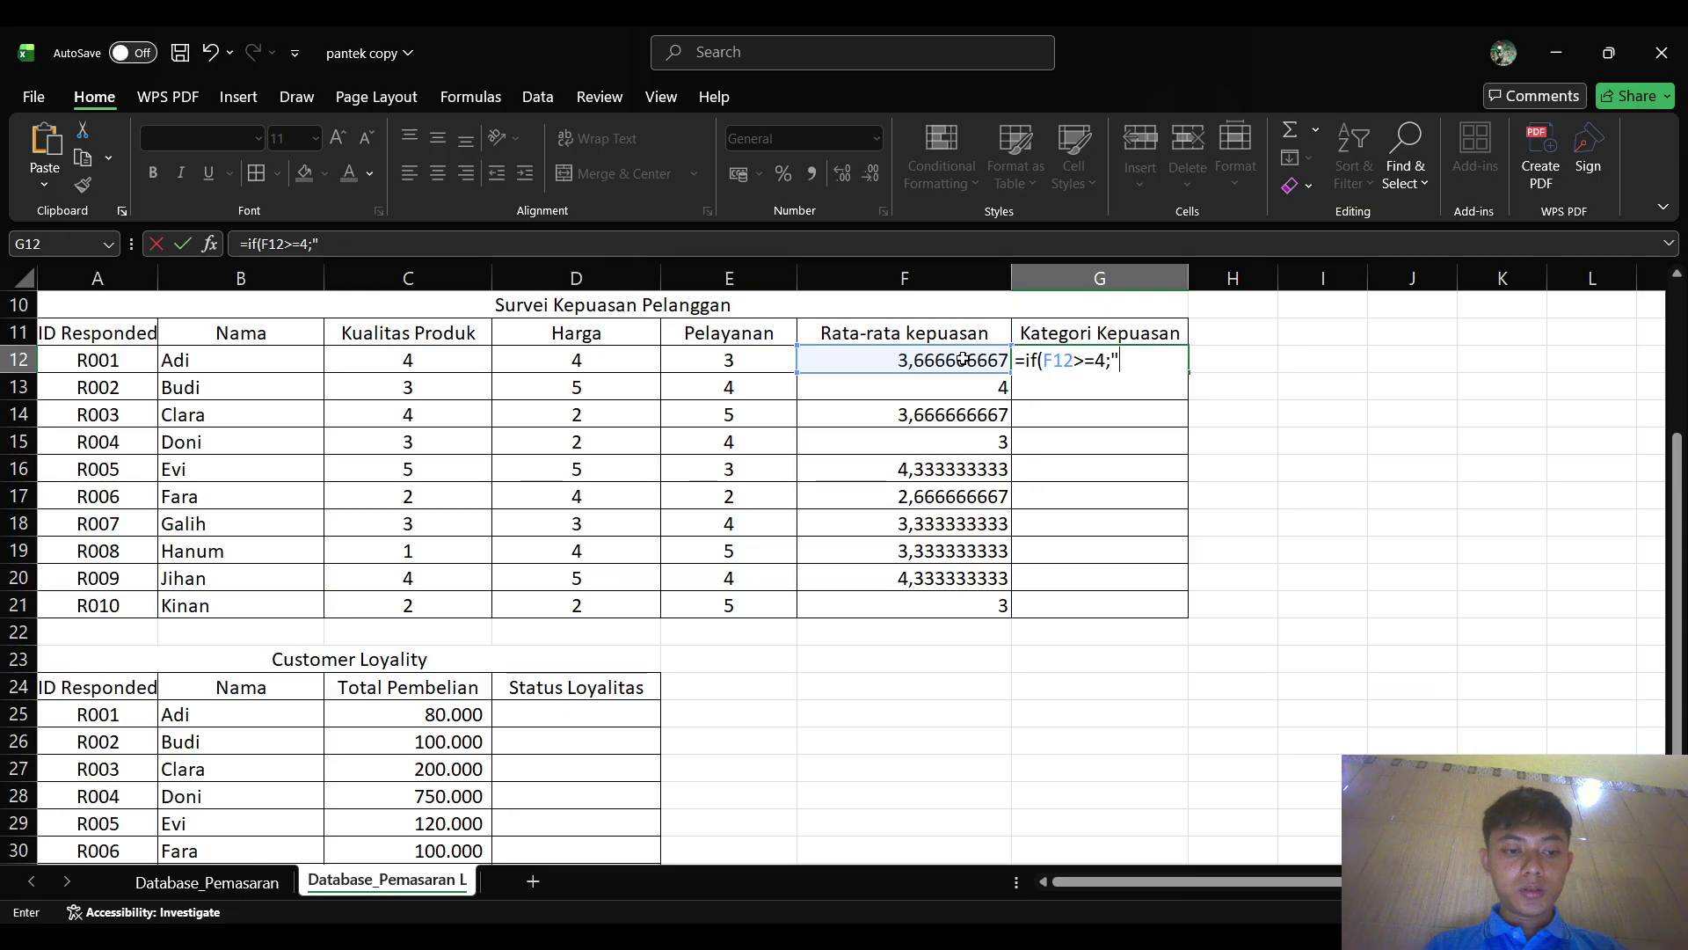
type("Pu")
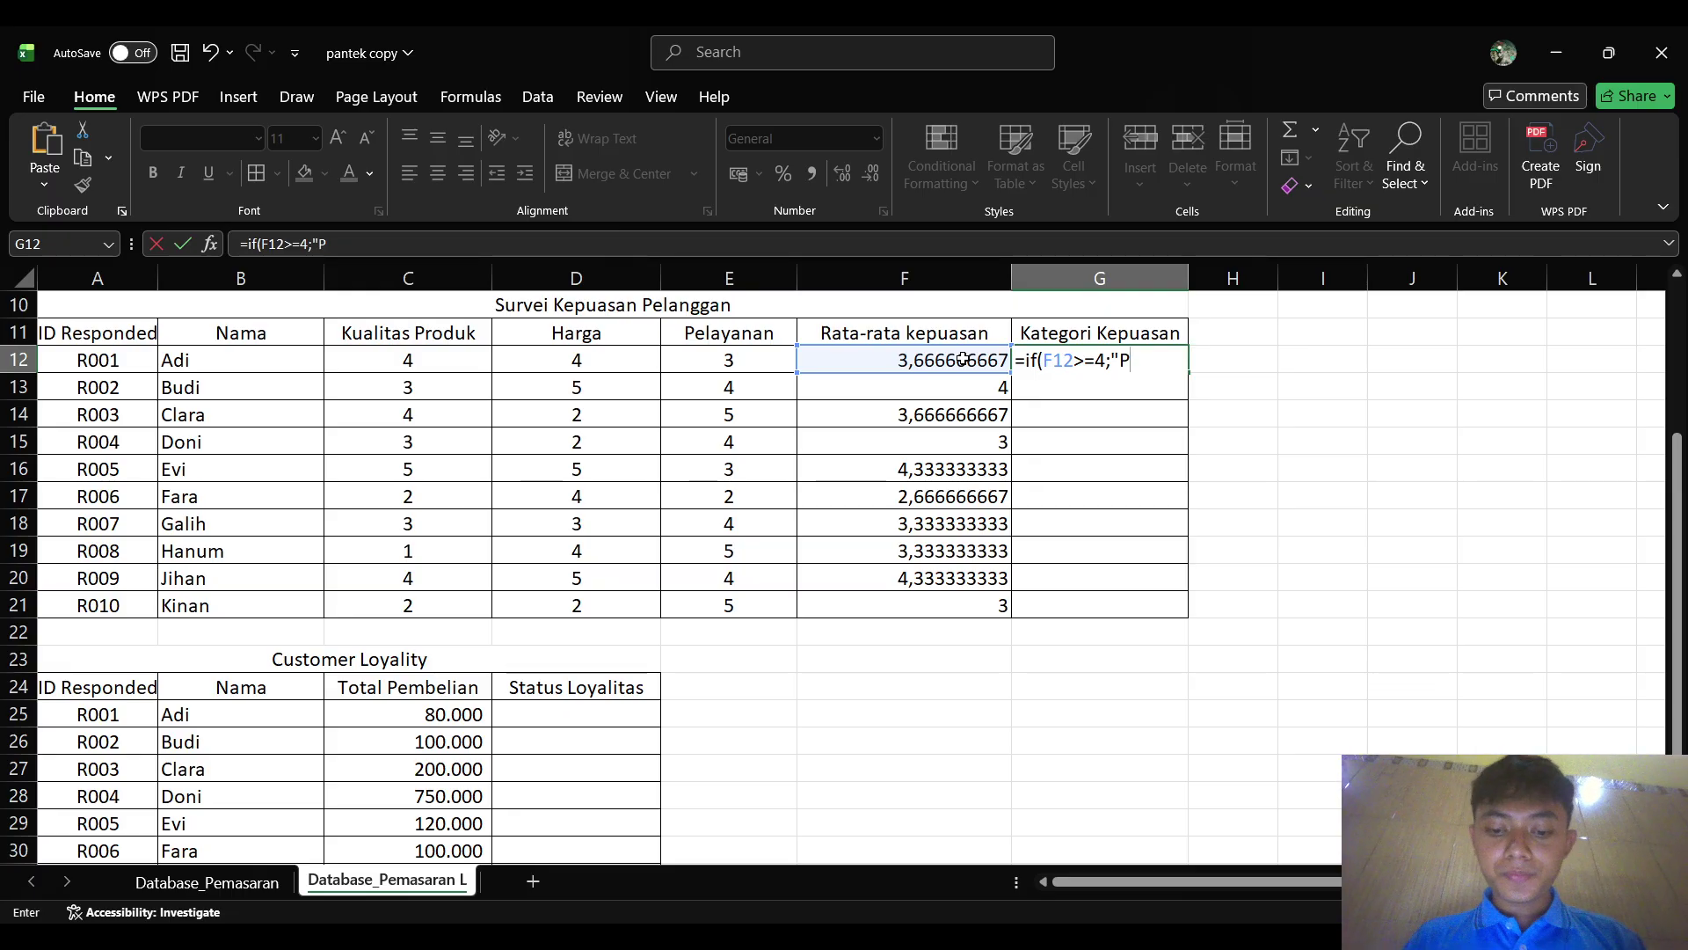
key("BackSpace")
key("BackSpace")
type("puas")
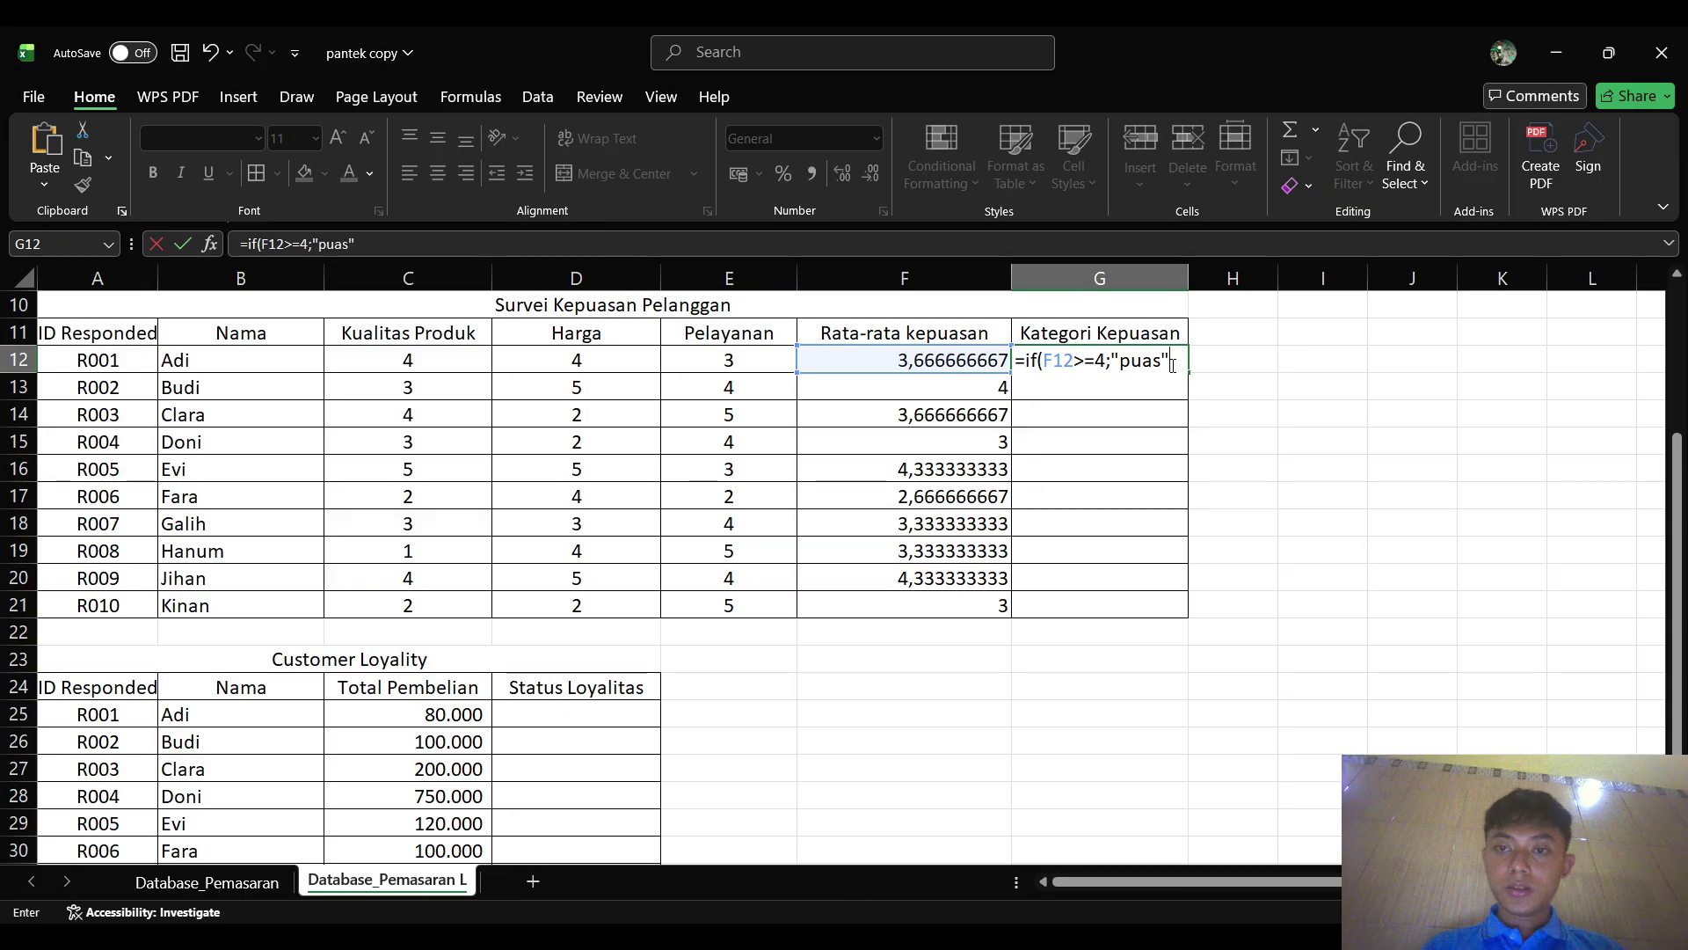
type(";if")
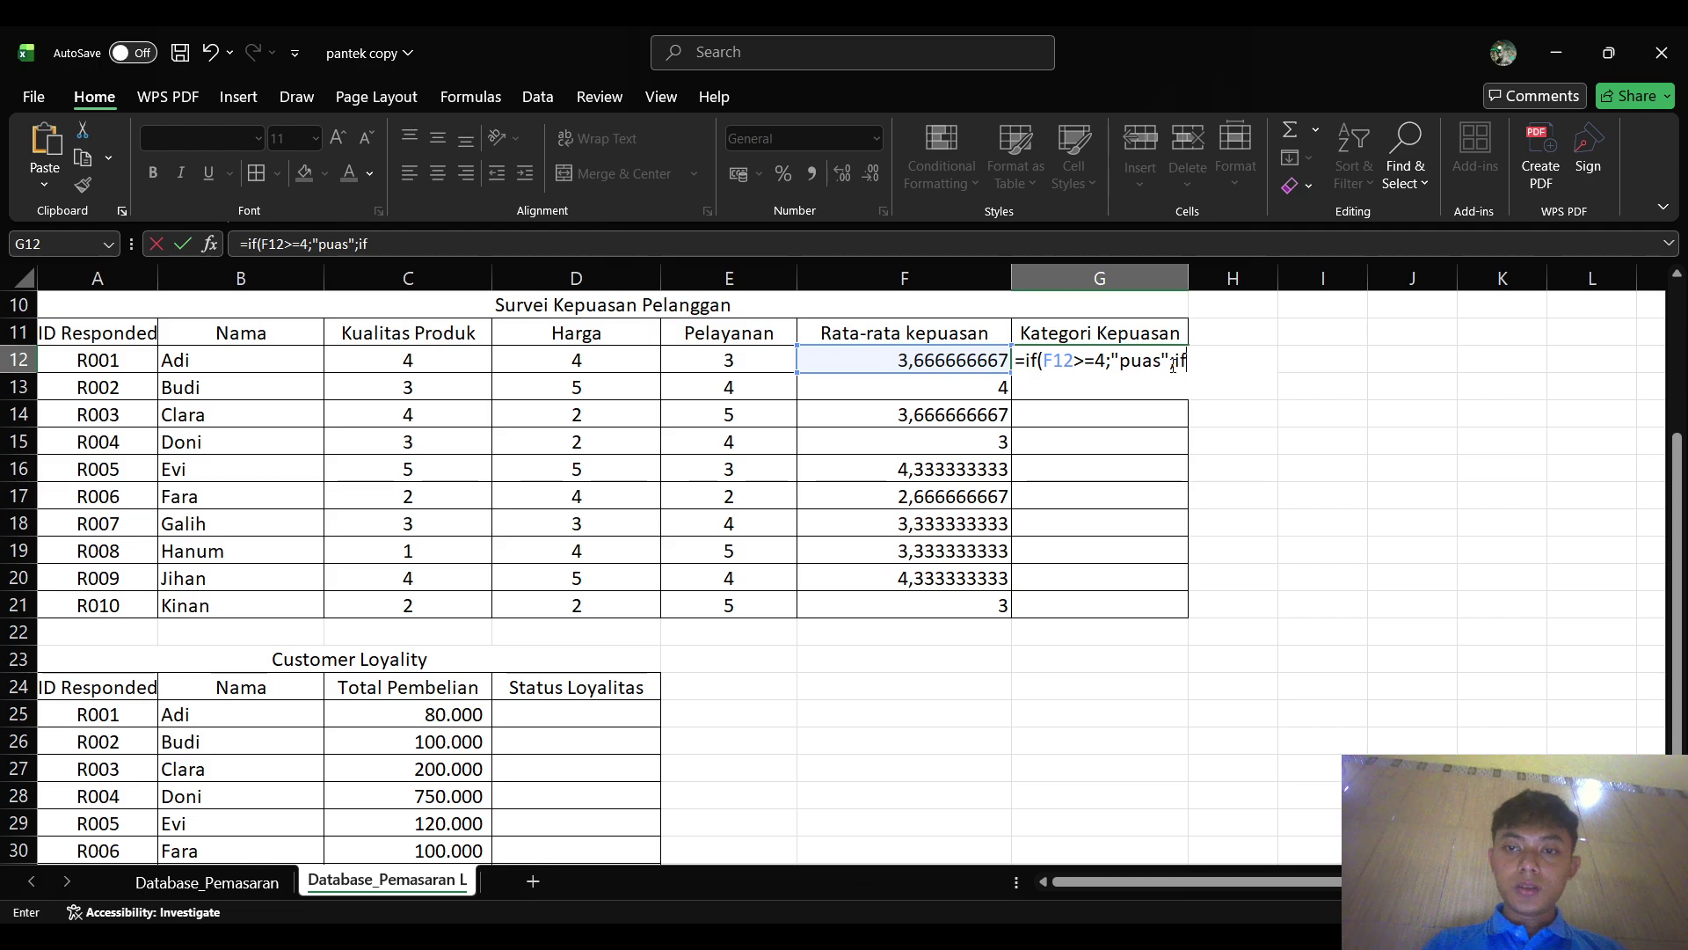
type("(")
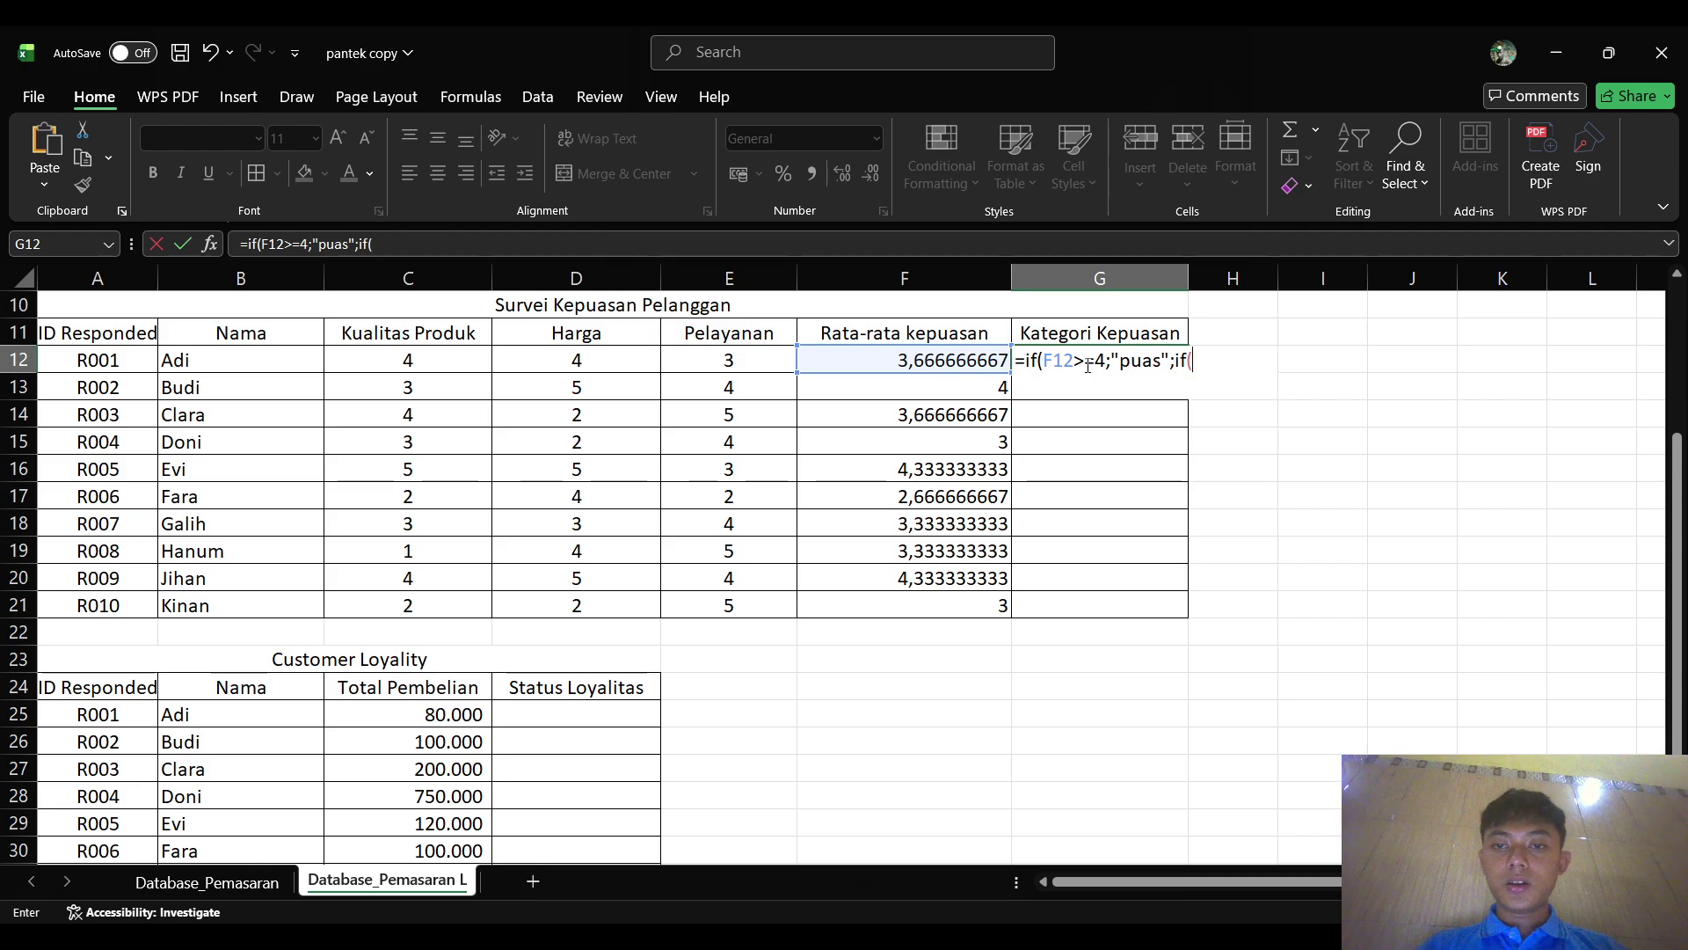
left_click(966, 358)
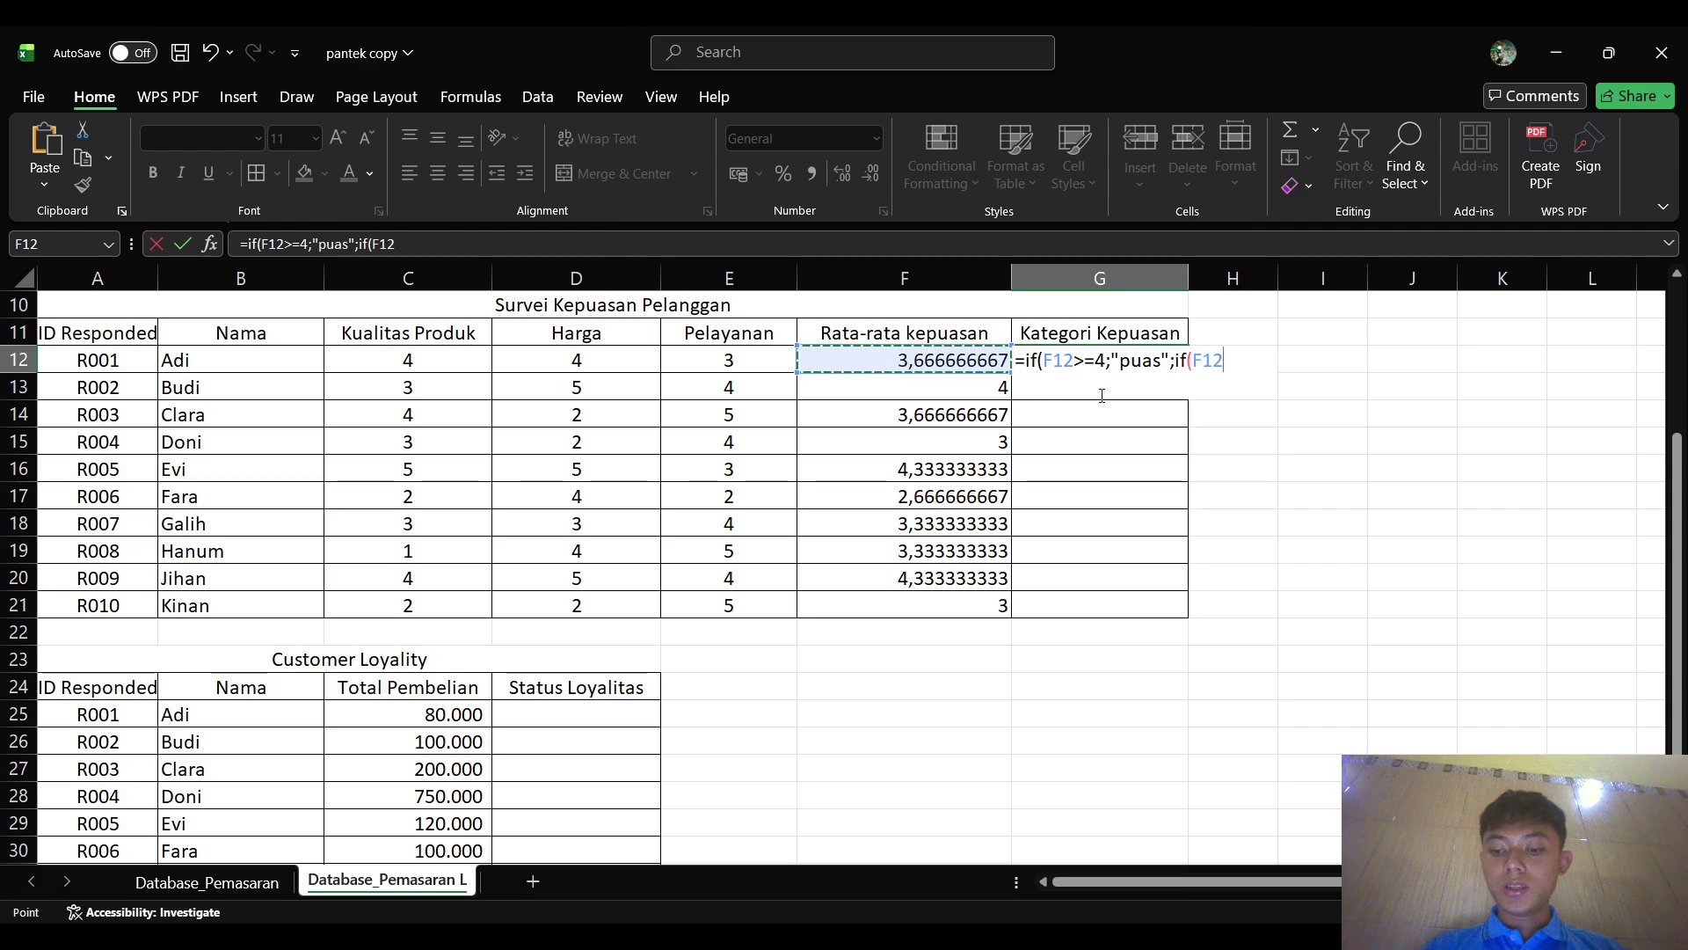
type(">=3")
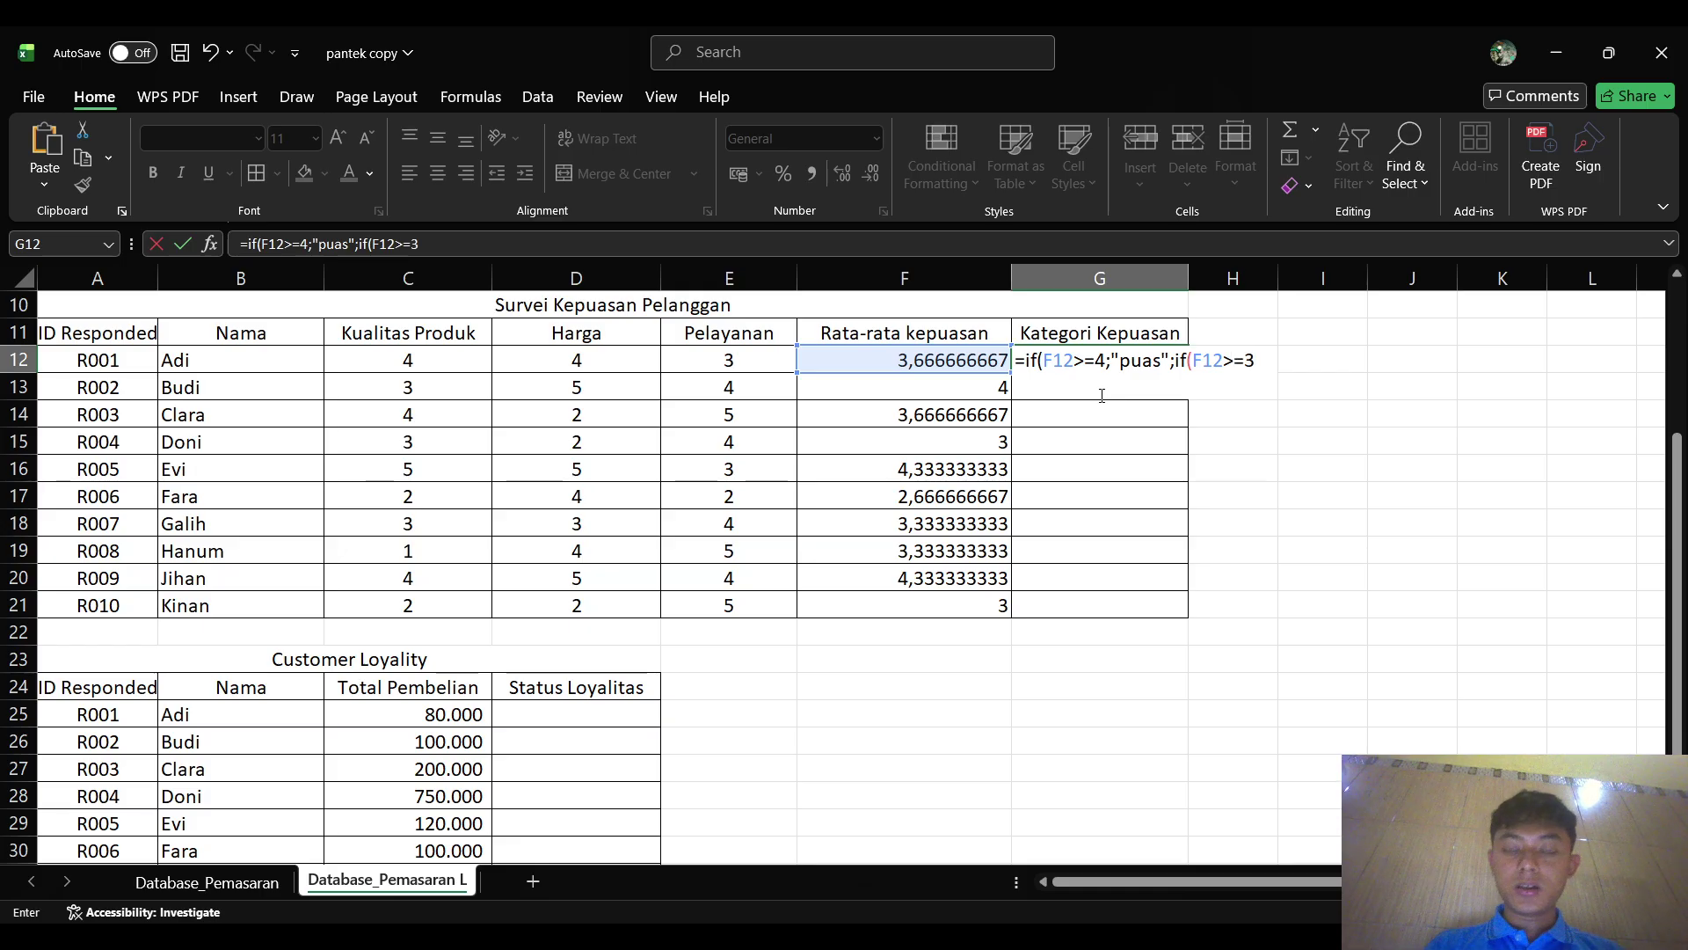
type(";")
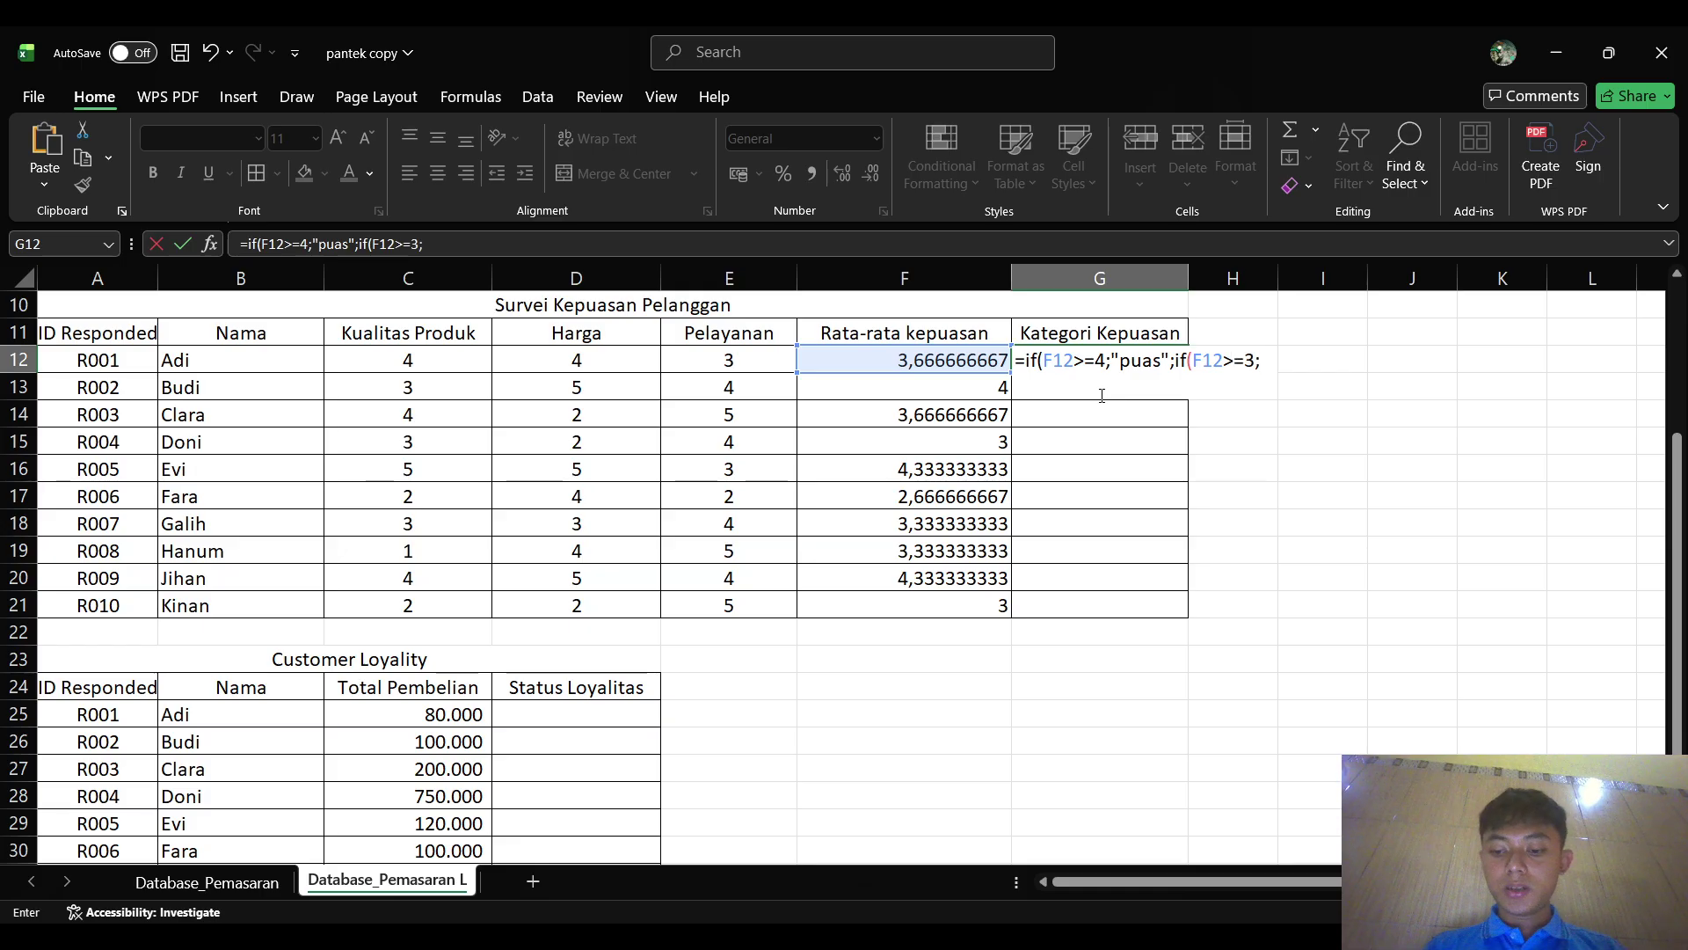
type("\"")
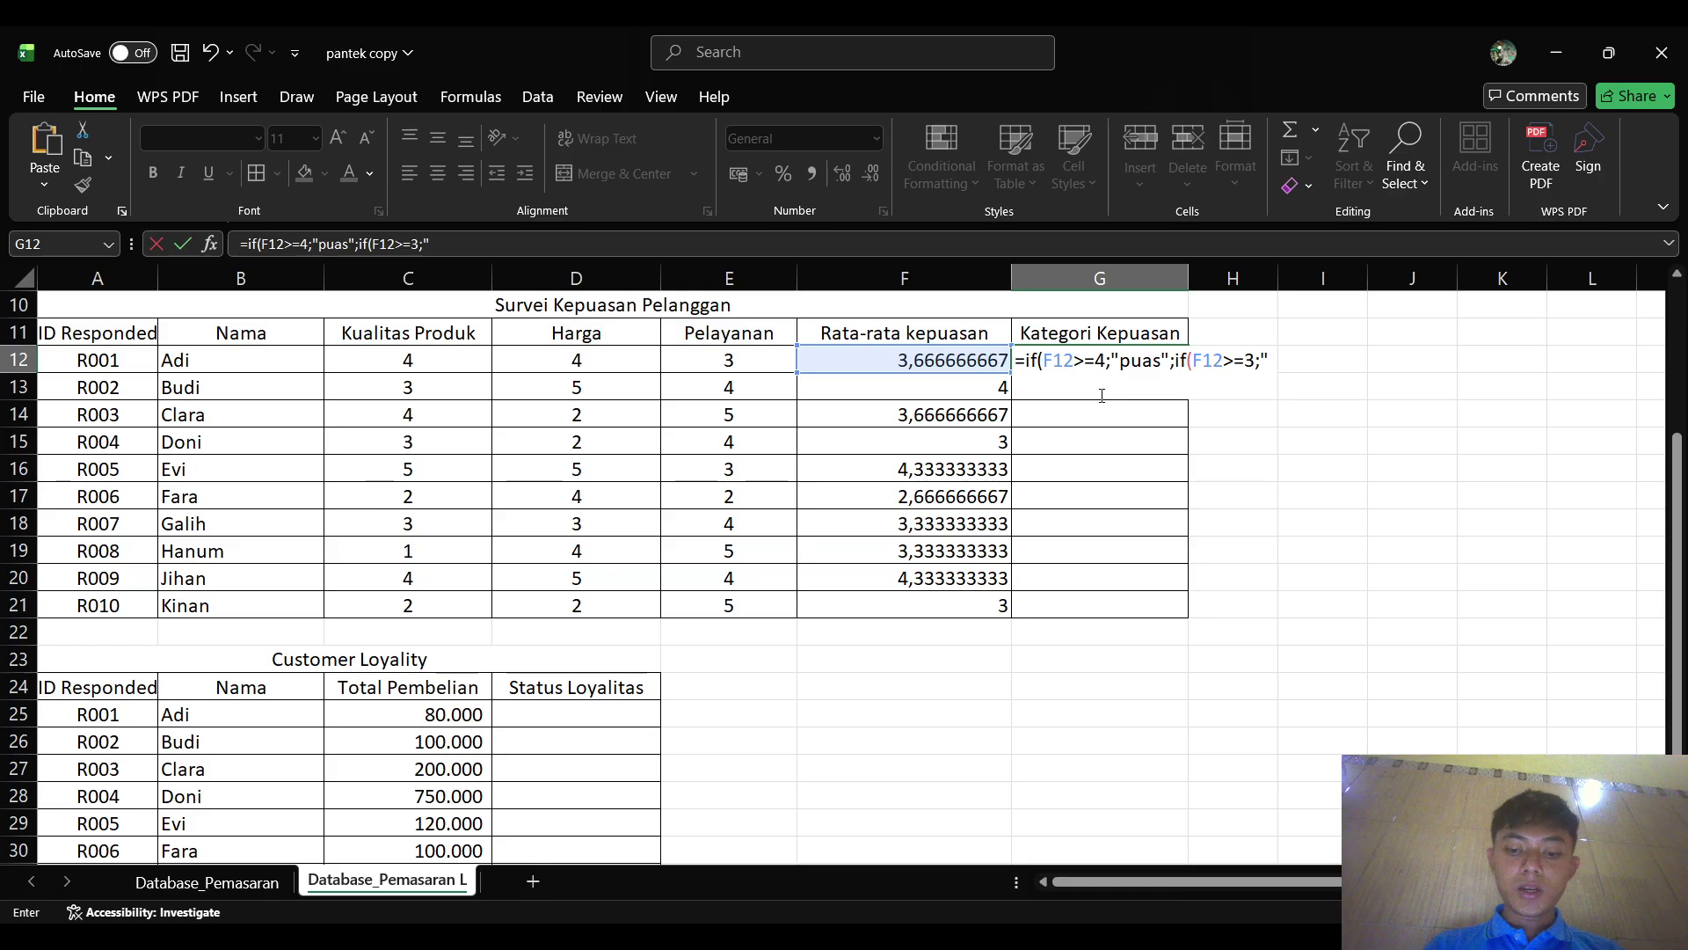
type("cukup")
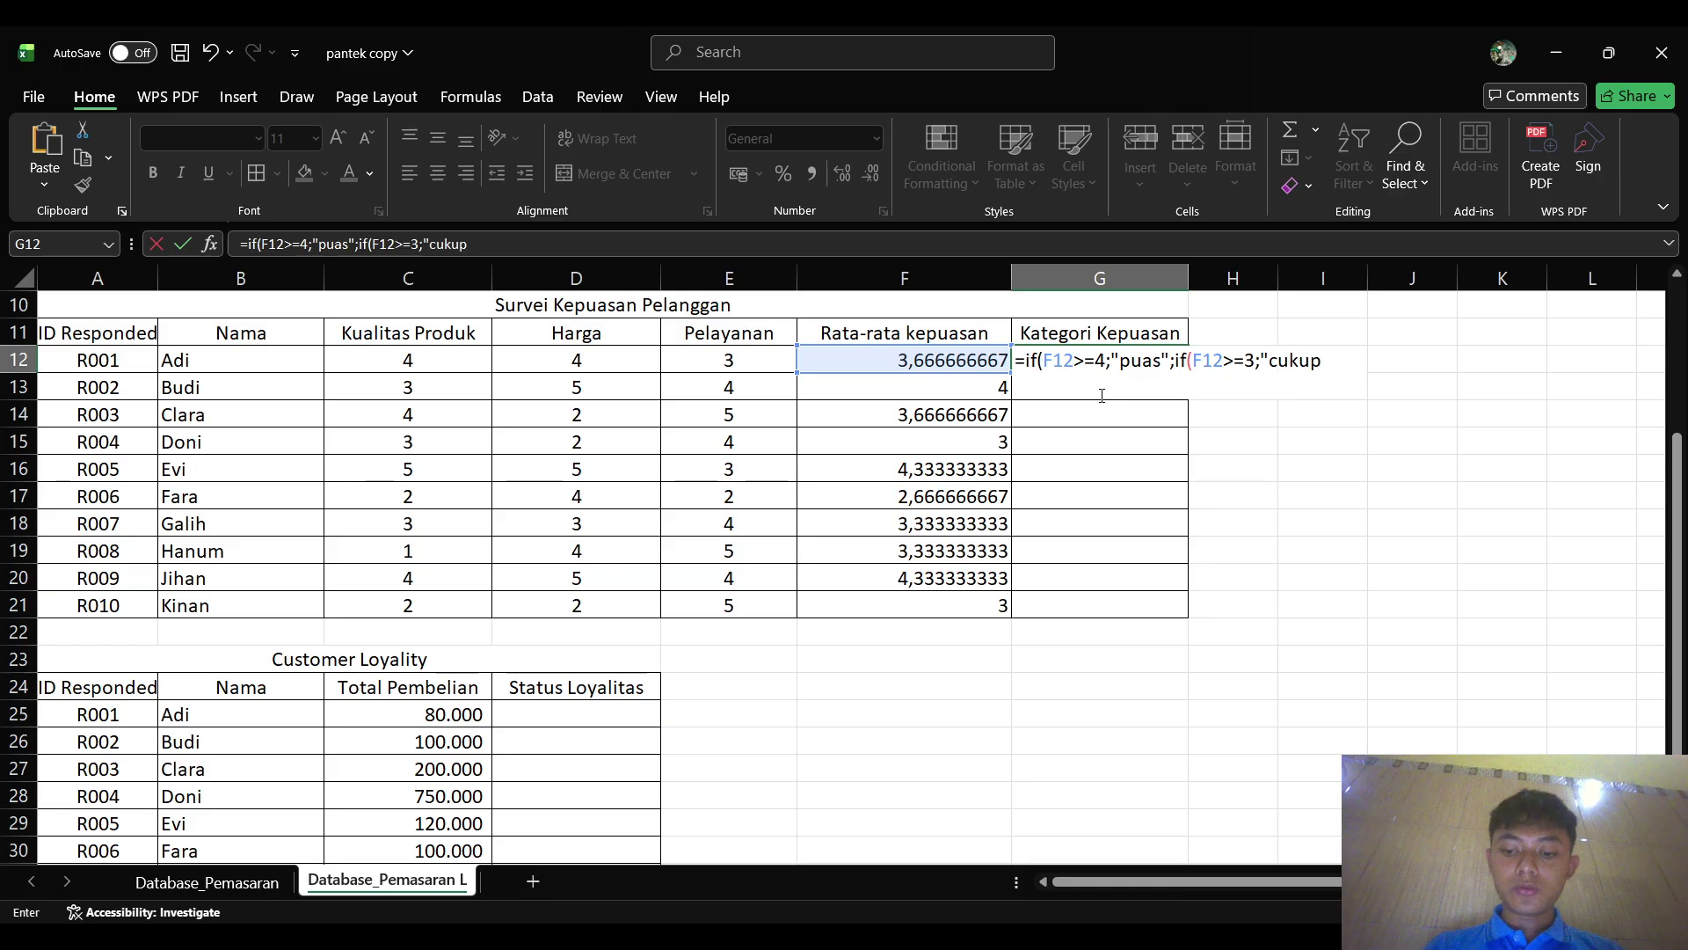
type("\";")
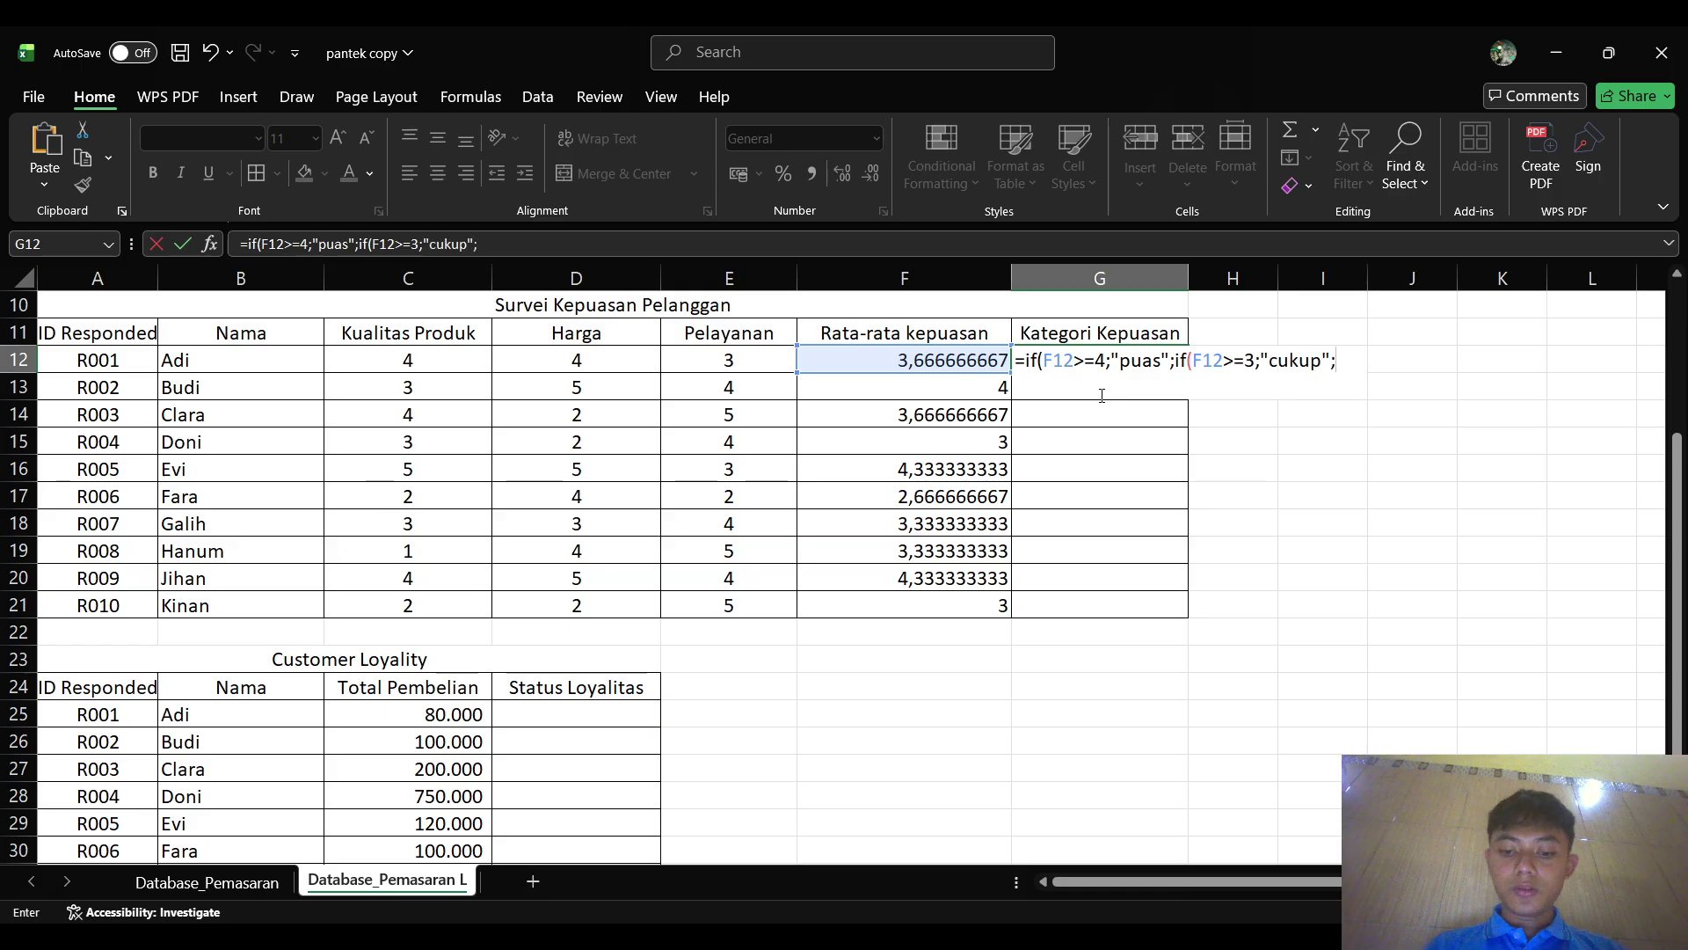
type("\"")
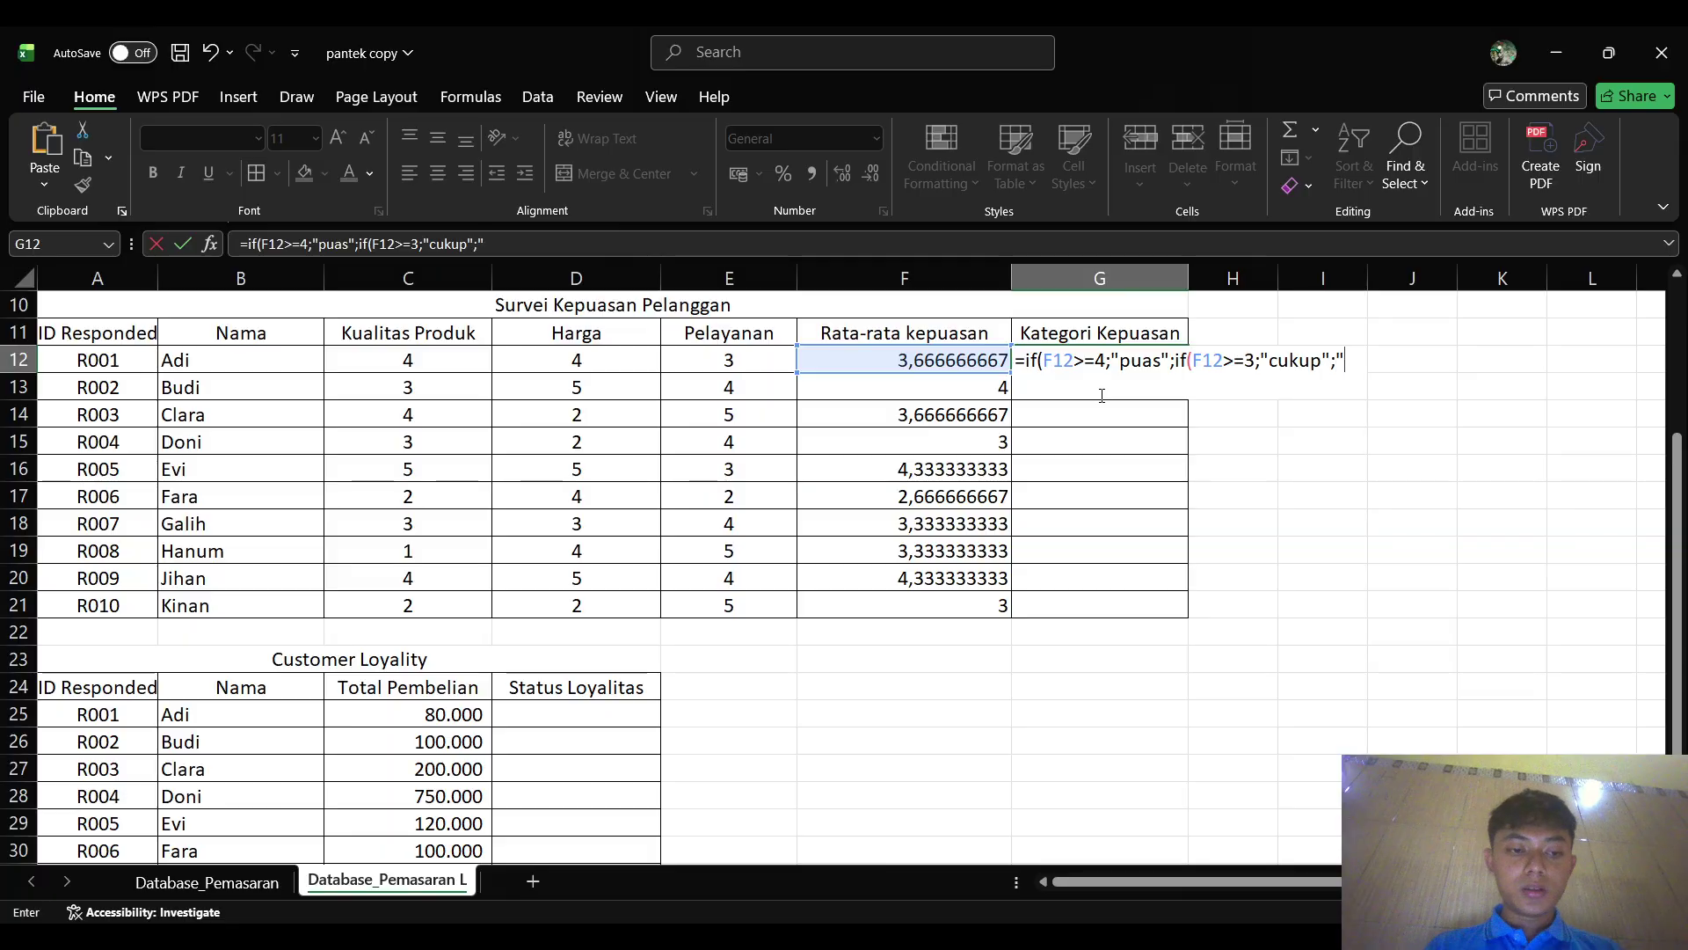
type("kura")
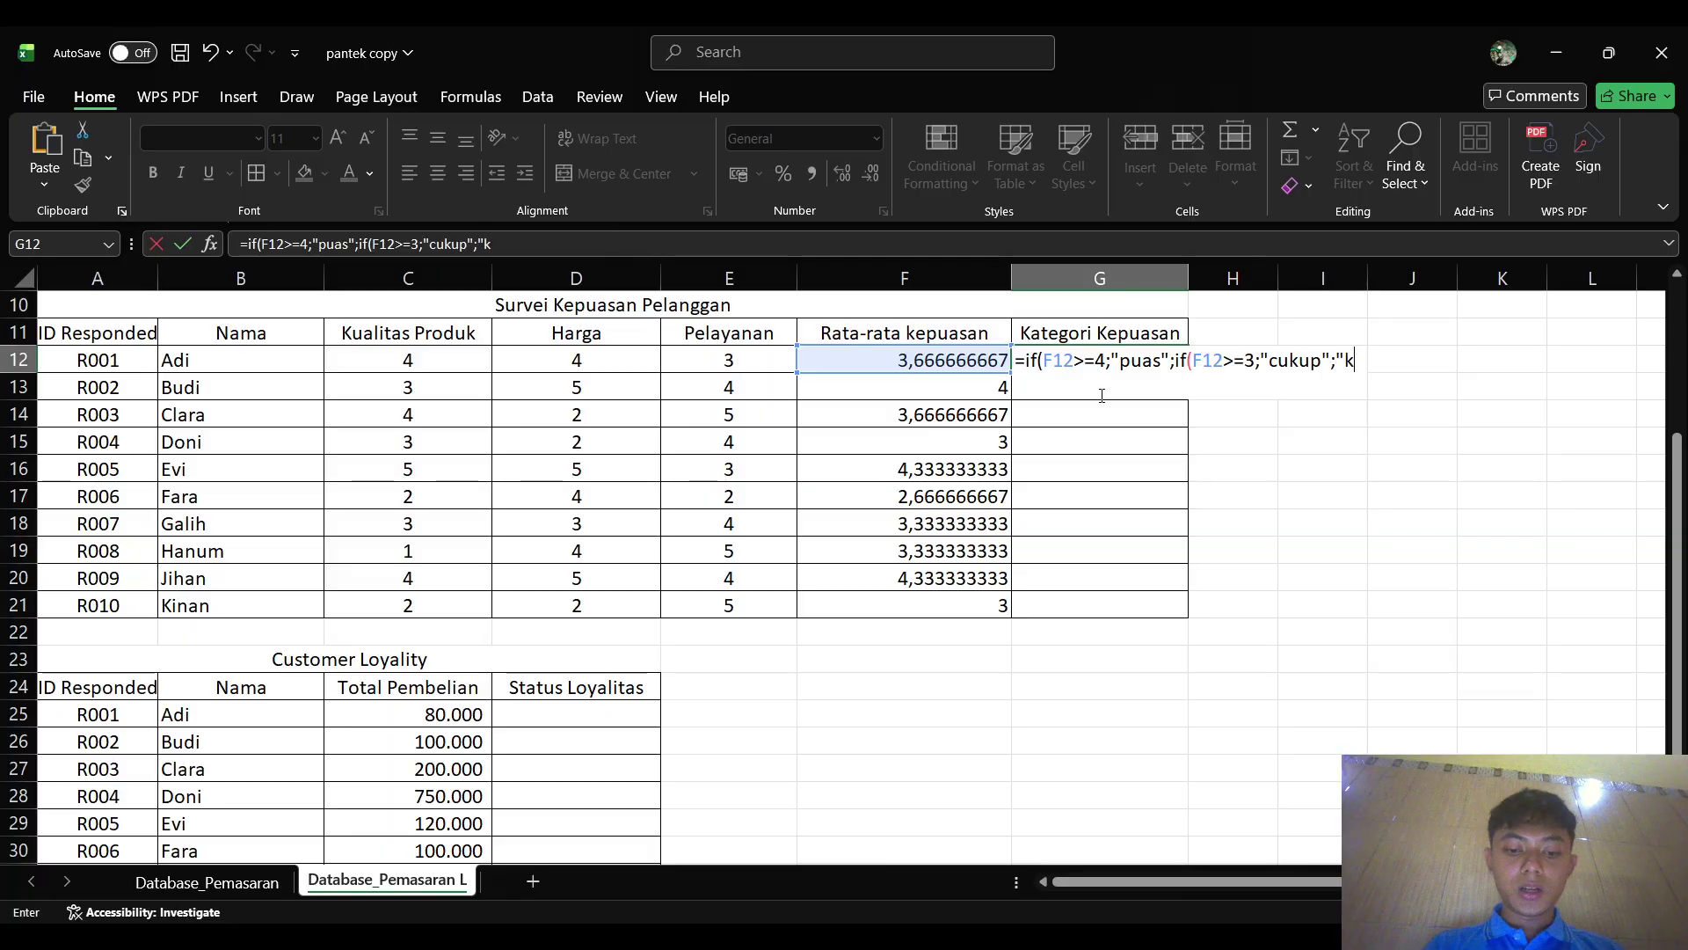
type("g")
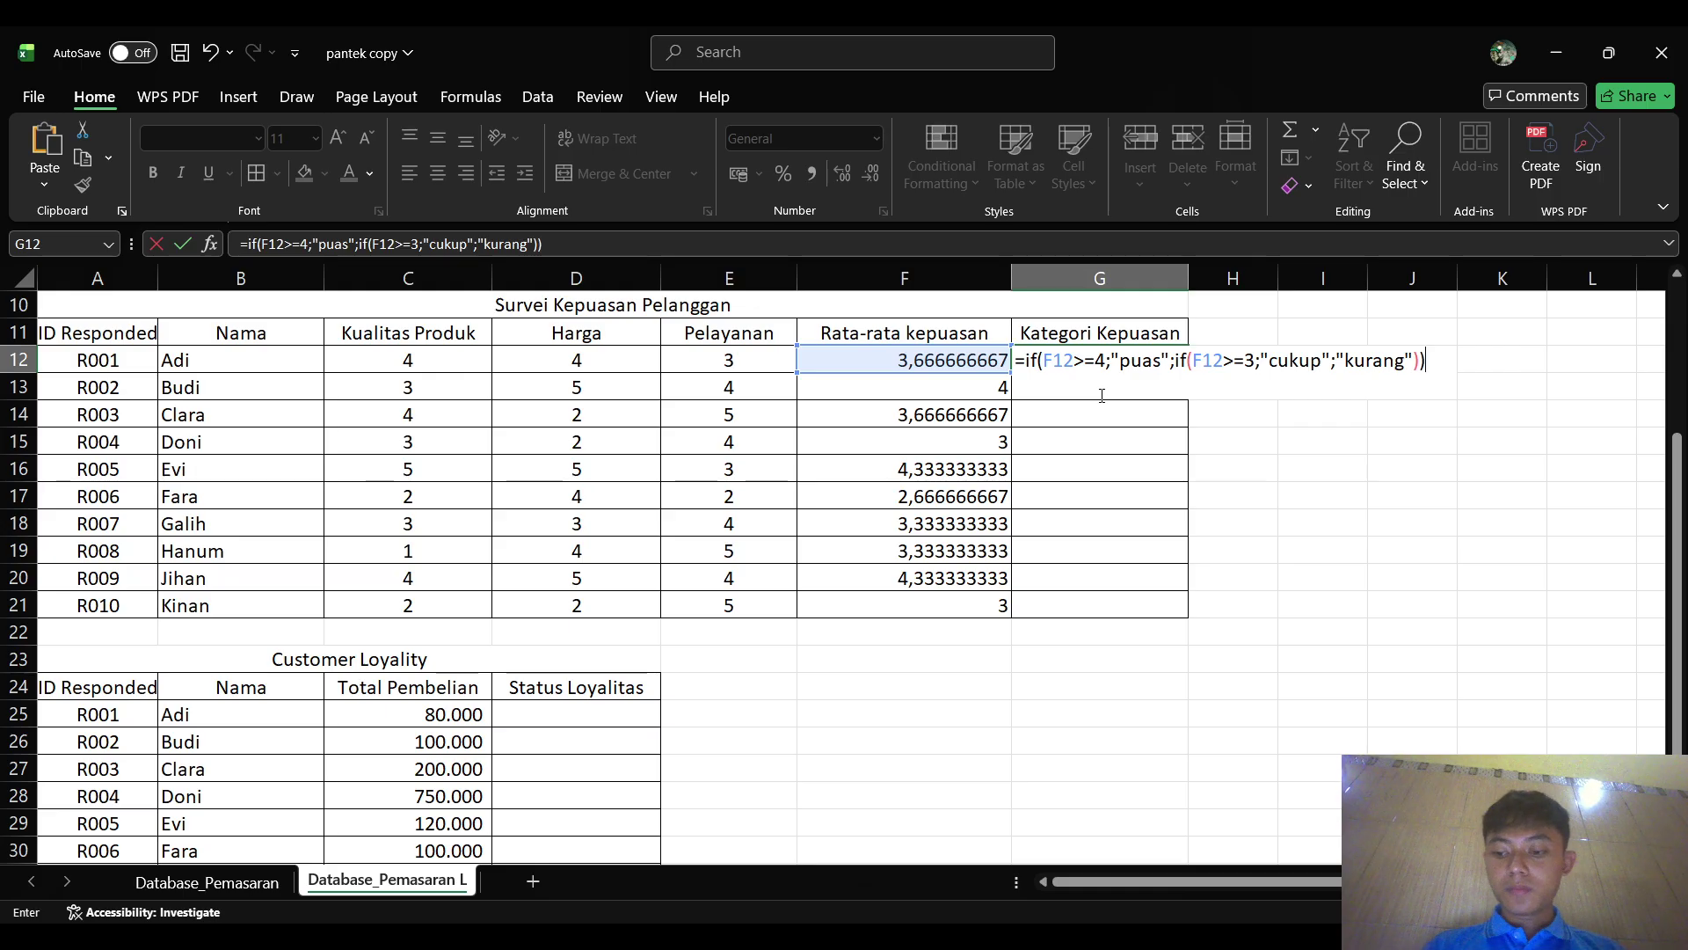
key("Return")
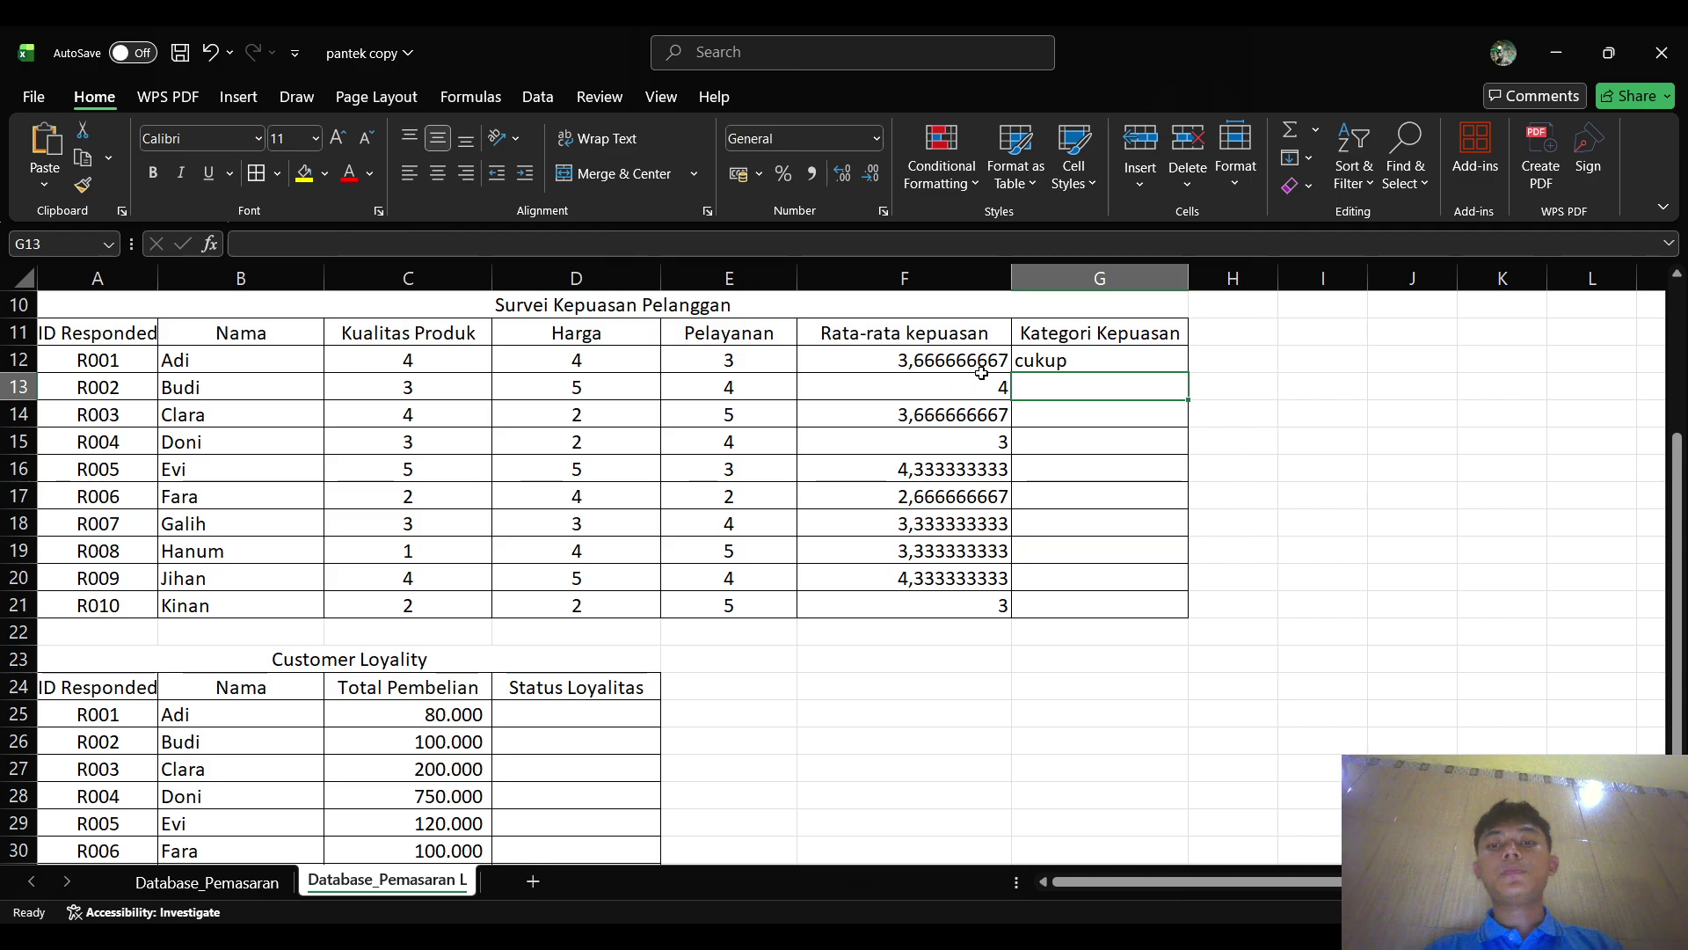
- Copy the Kategori Kepuasan formula from G12 down through G21 for the remaining respondents
left_click(1080, 360)
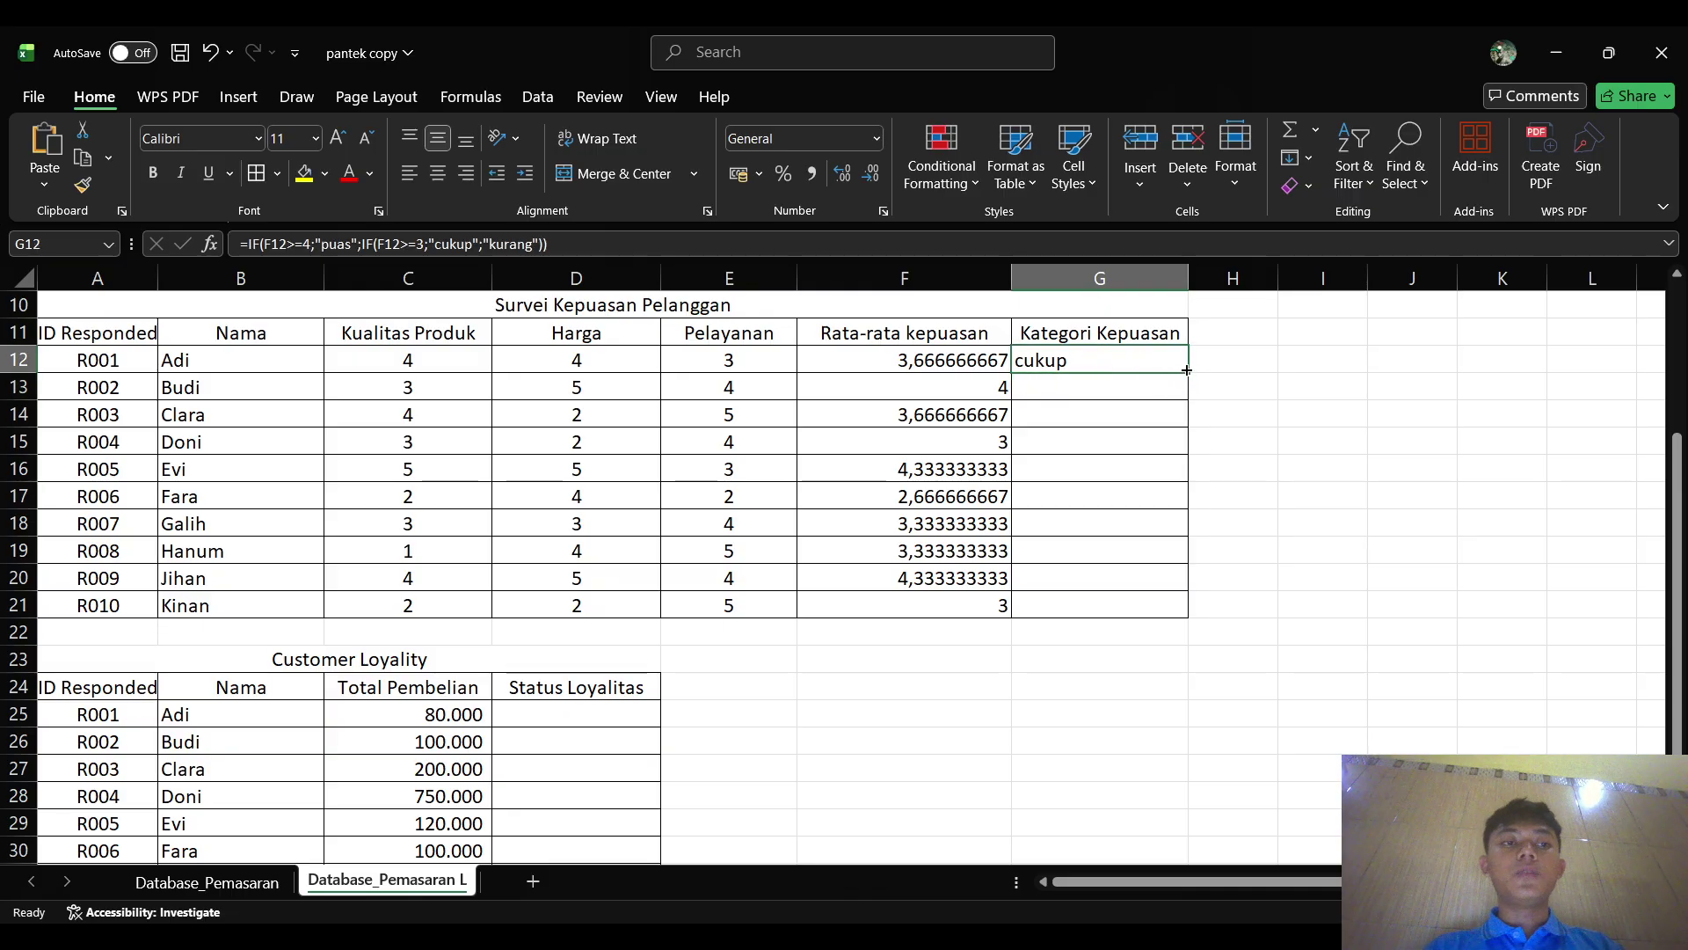
left_click_drag(1187, 371, 1192, 613)
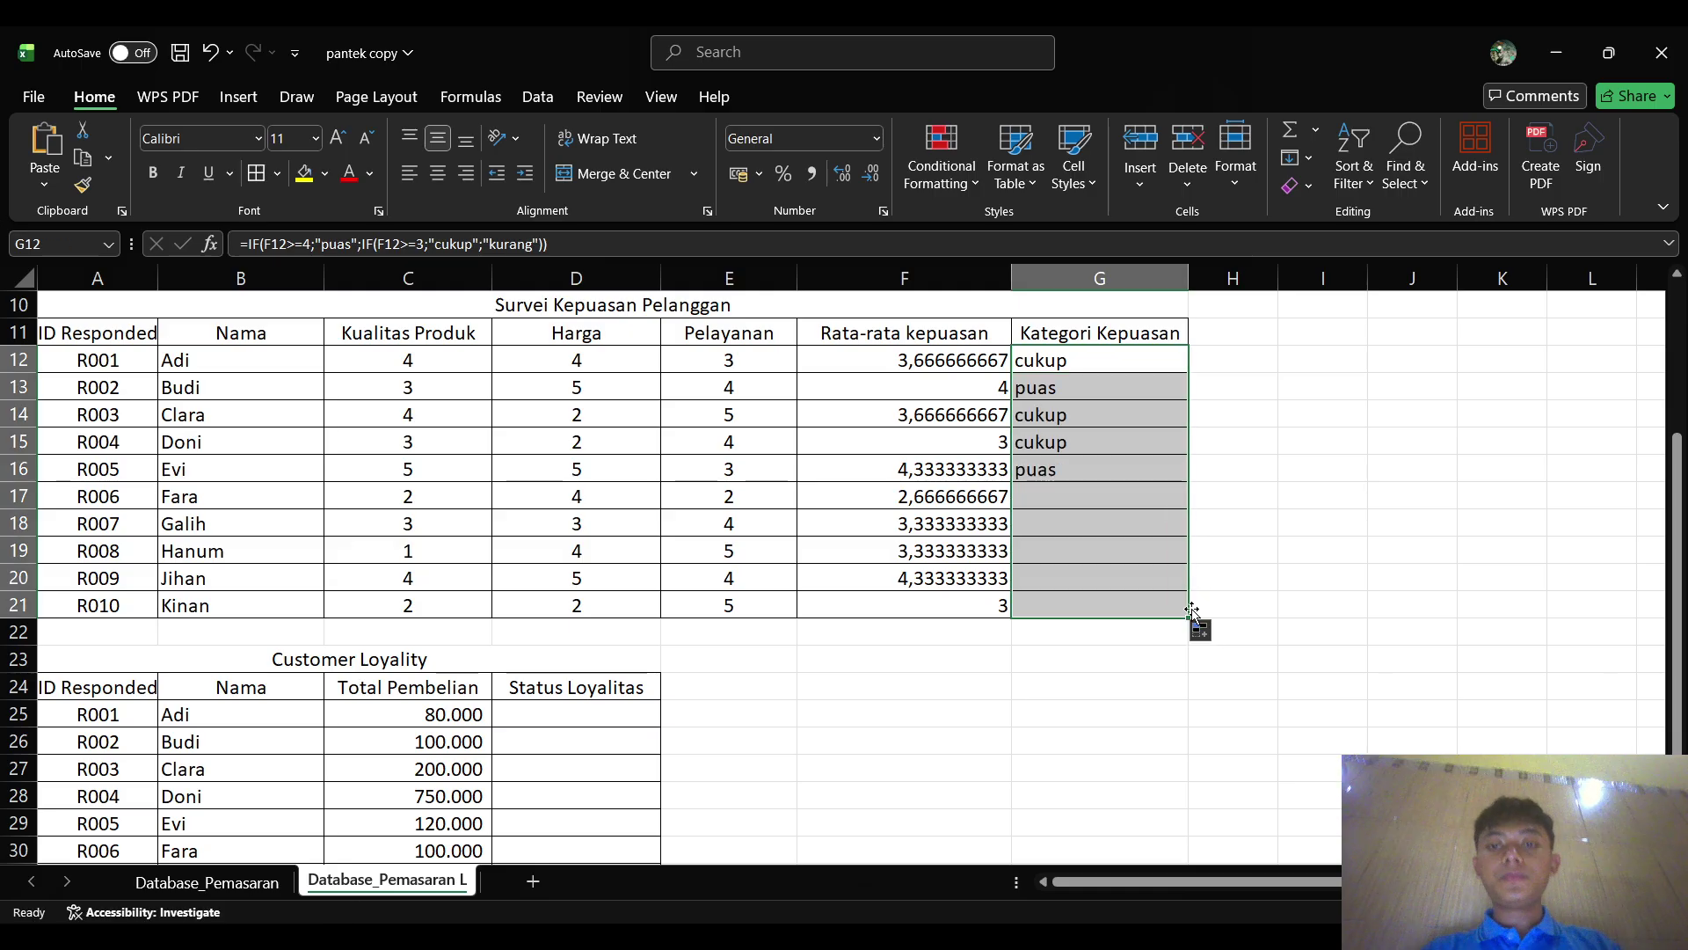
left_click(1271, 596)
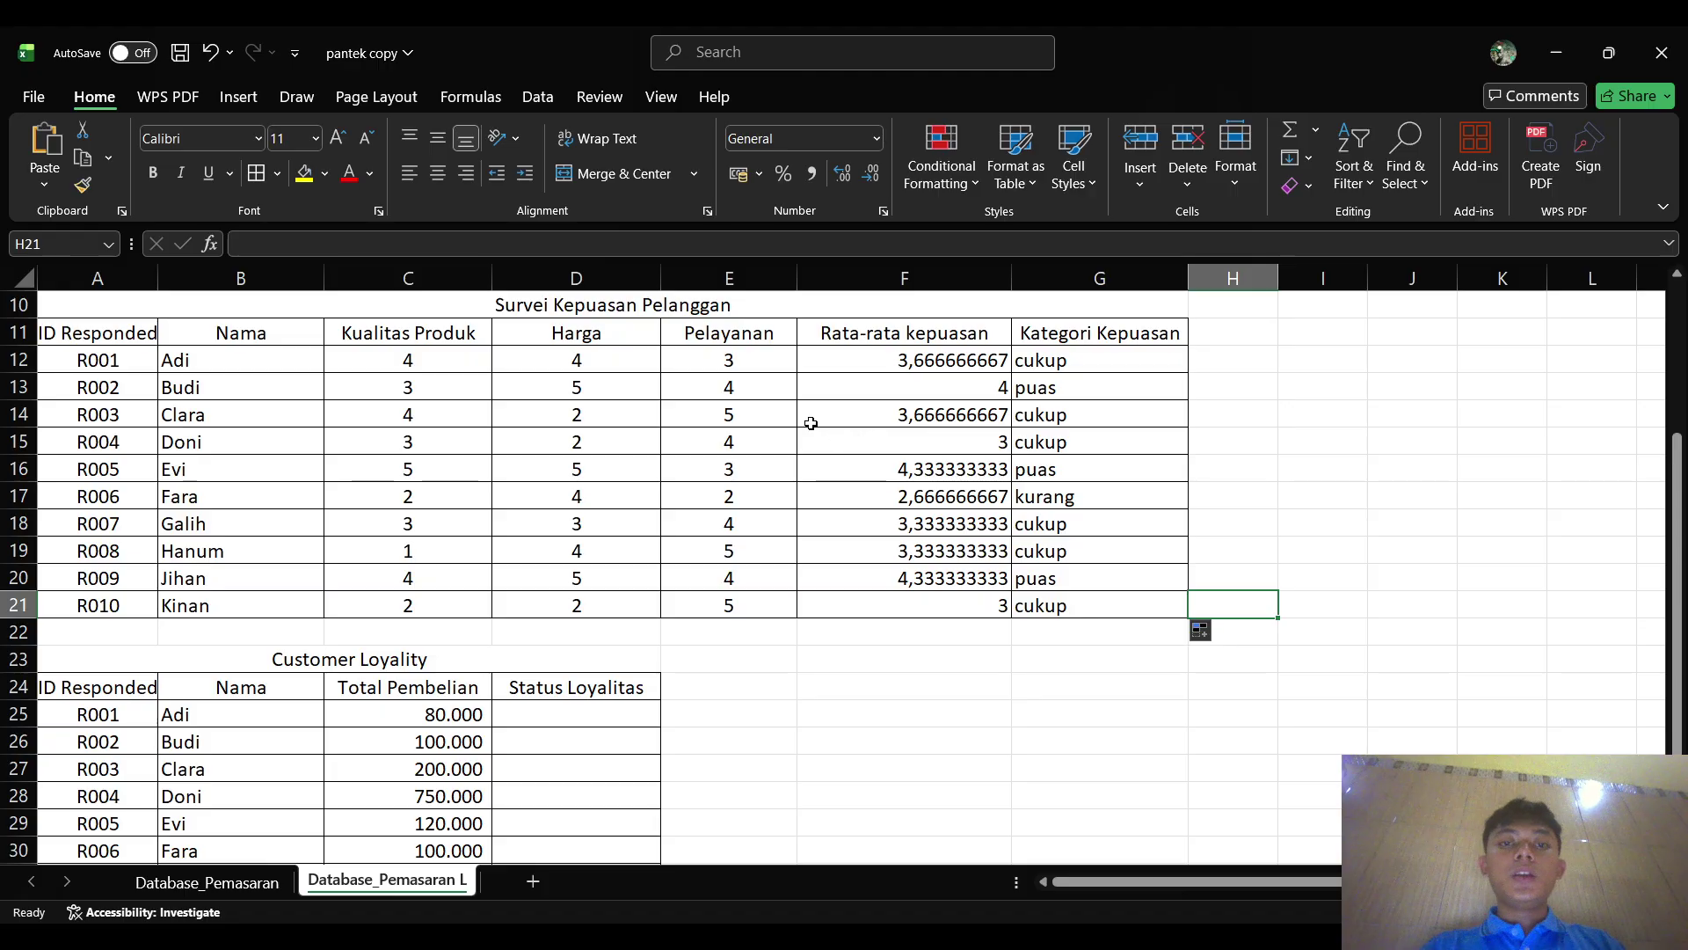
scroll(810, 423, "up", 1)
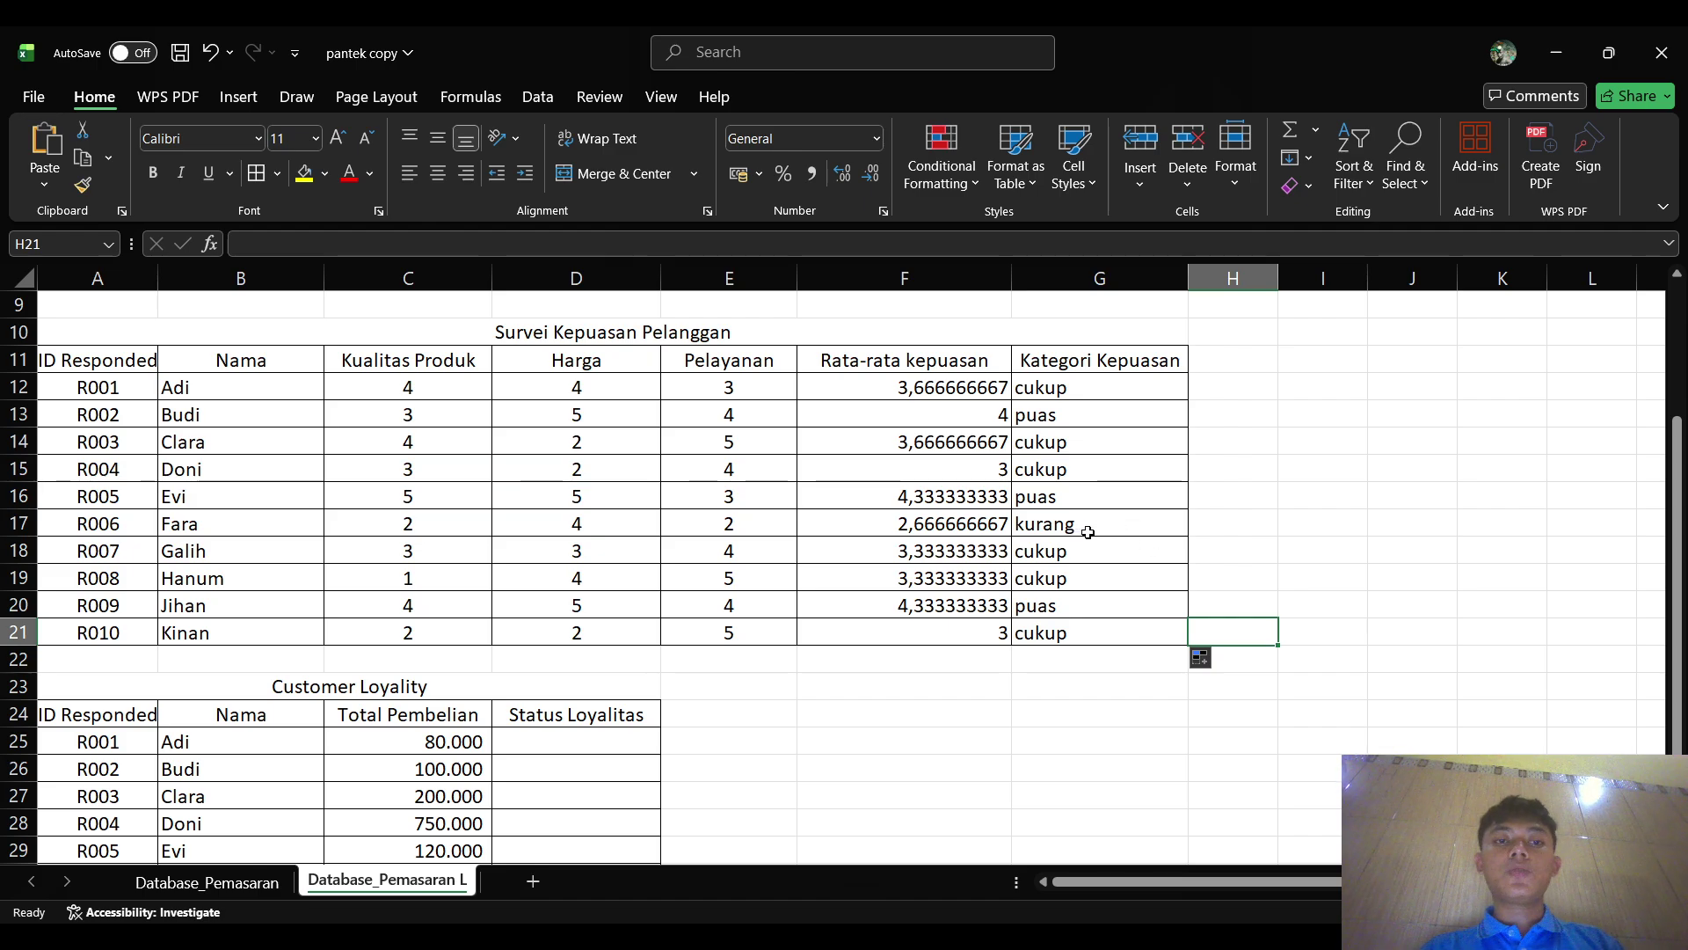
scroll(858, 508, "up", 1)
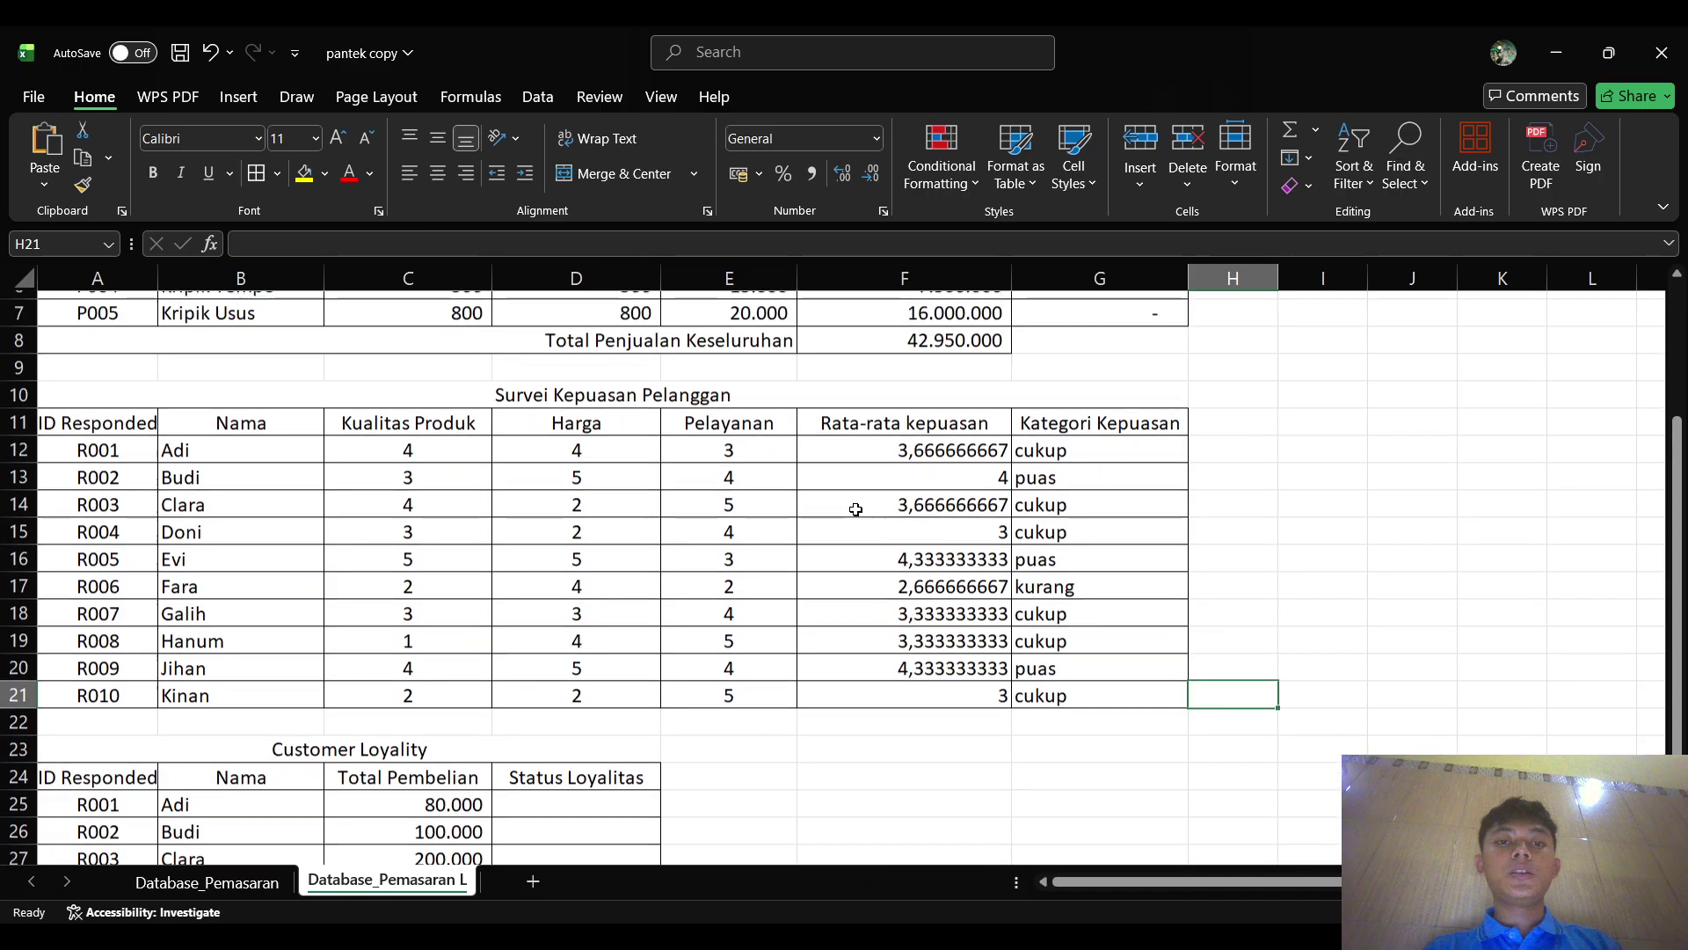
scroll(855, 509, "up", 1)
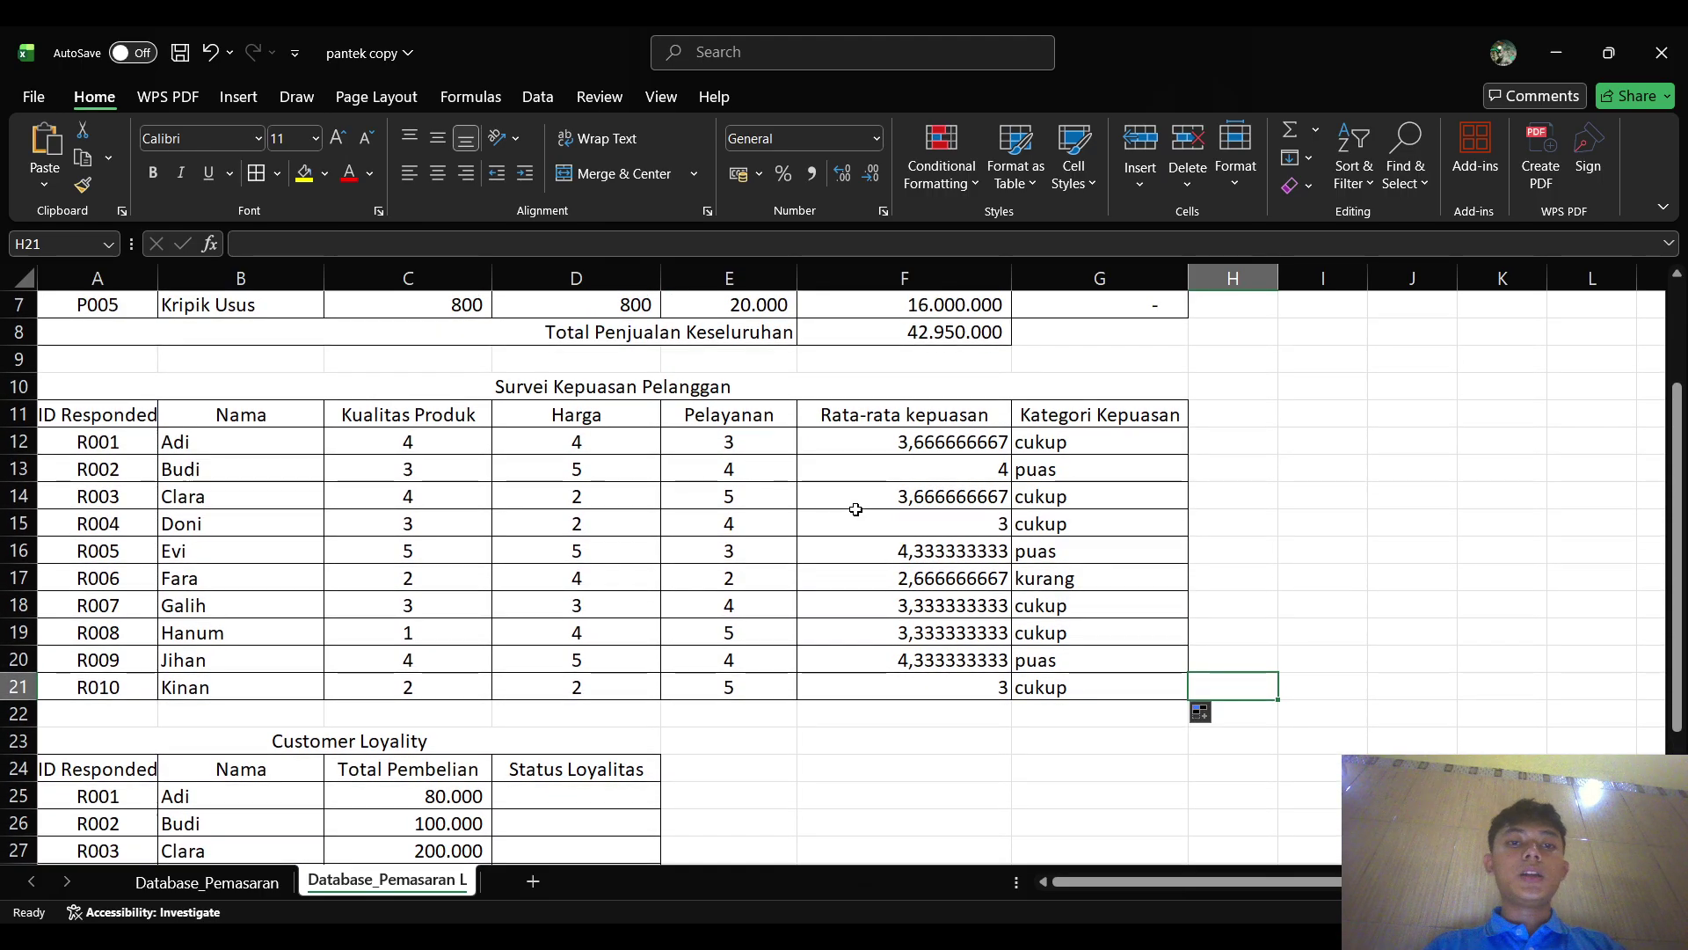
- Write =IF(C25>=100.000;"loyalitas";"tidak loyal") in D25 as the Status Loyalitas formula for respondent R001 in the Customer Loyality table
scroll(855, 509, "down", 2)
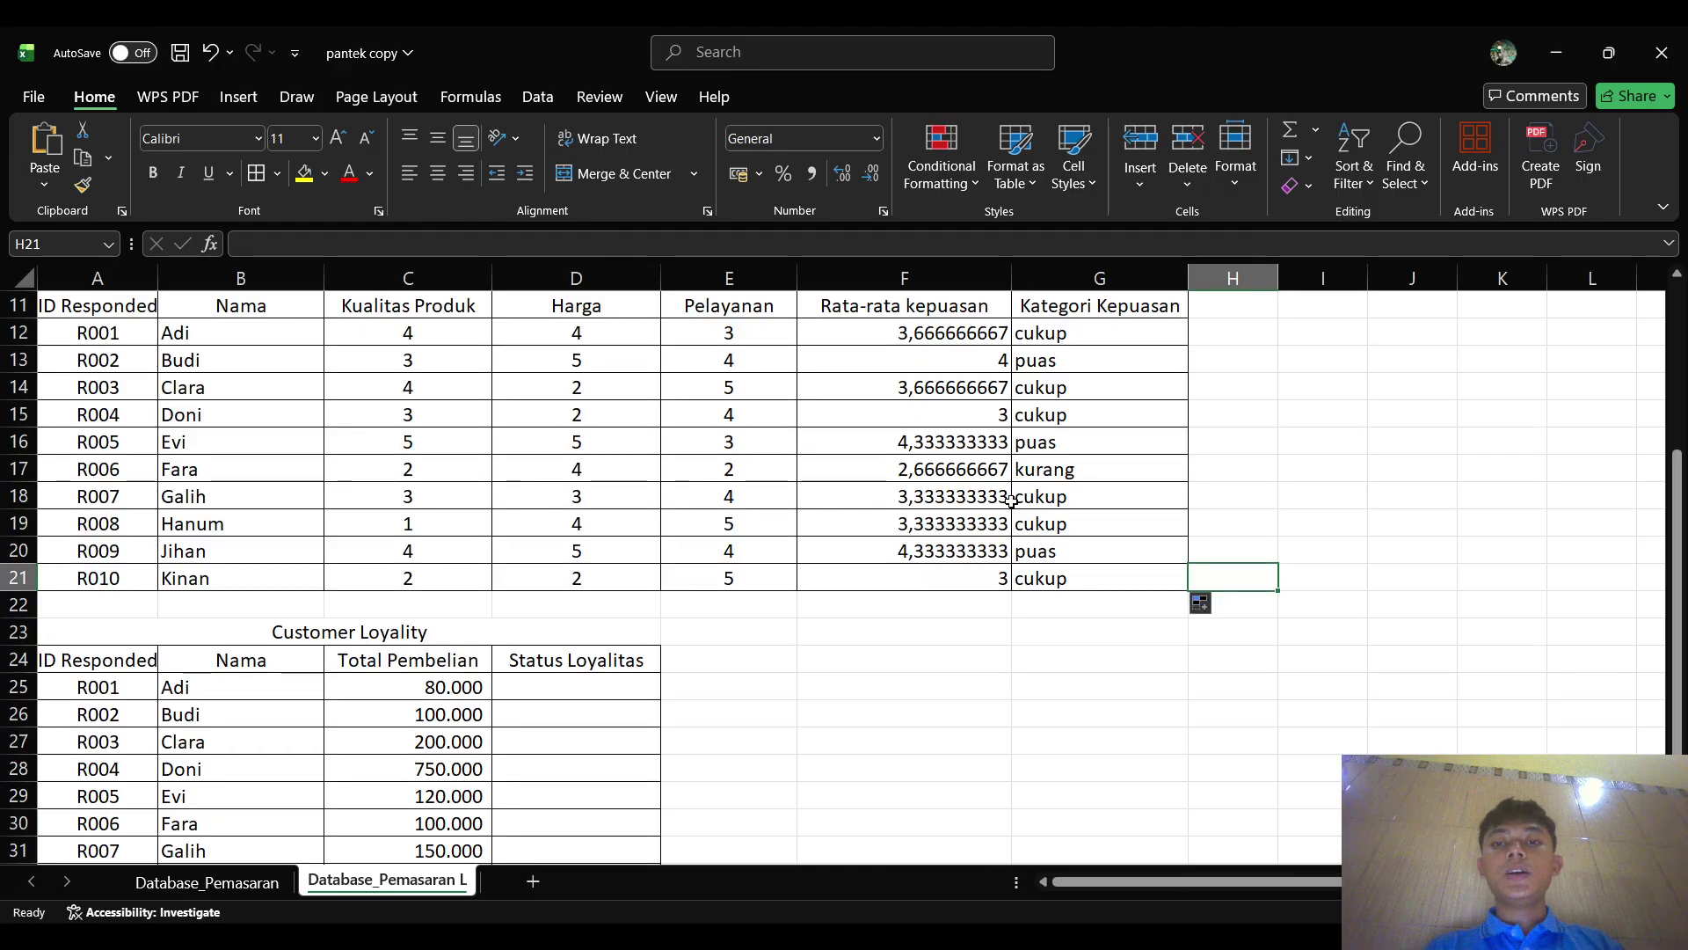
left_click(1056, 482)
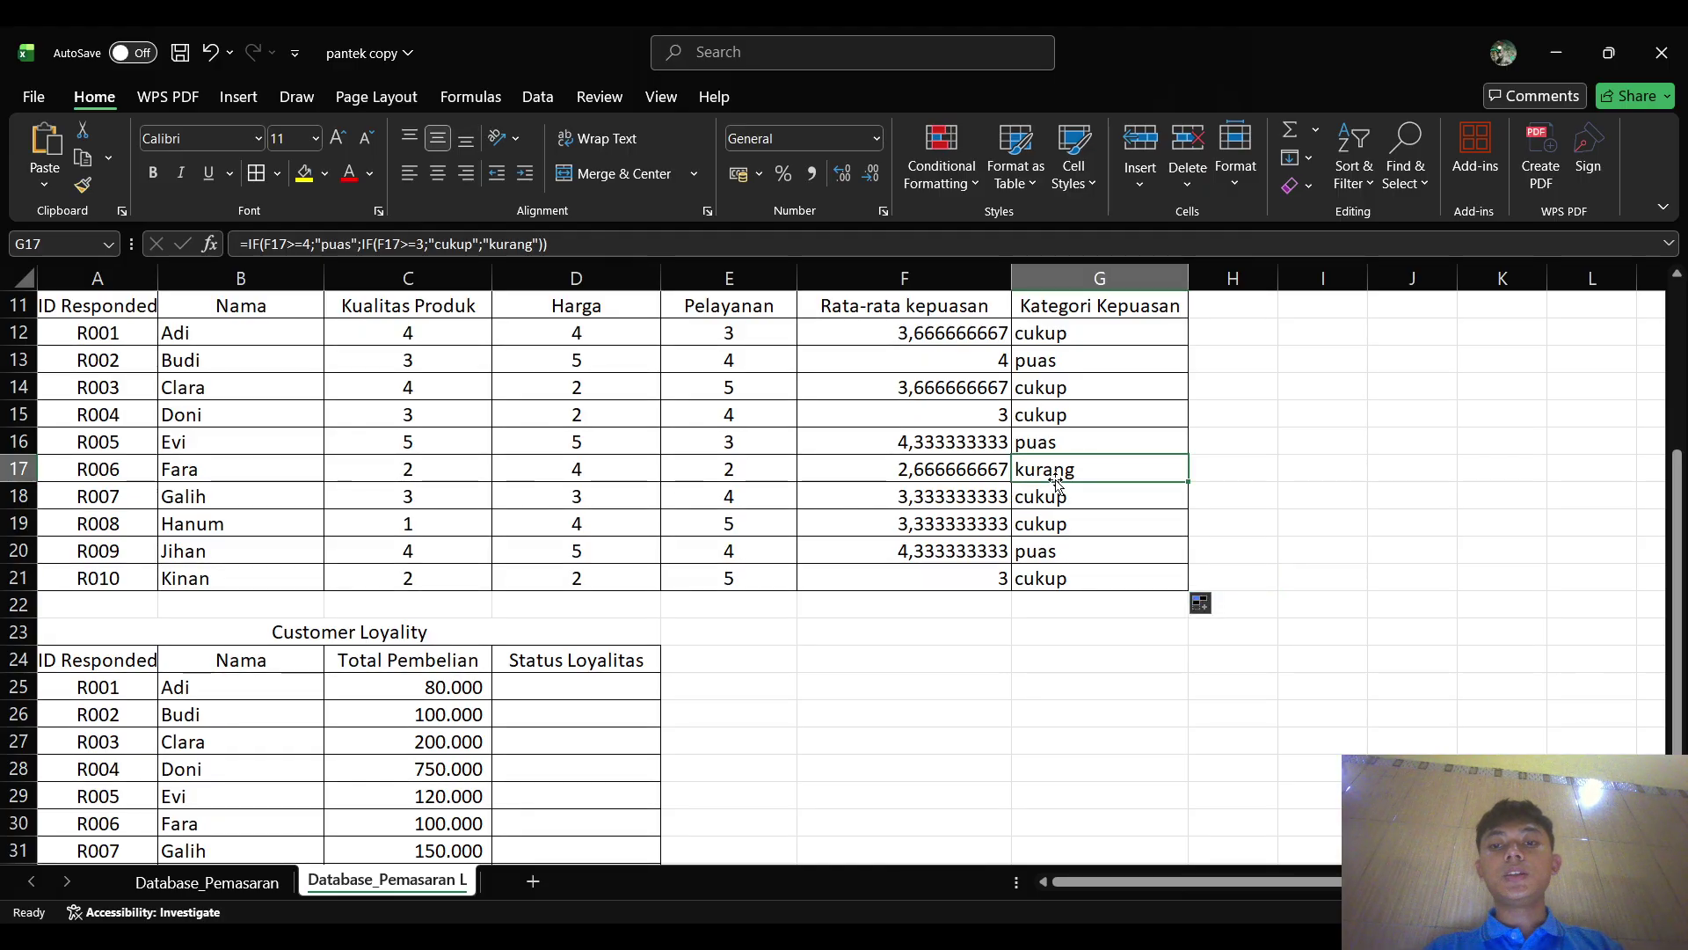
scroll(1056, 482, "down", 1)
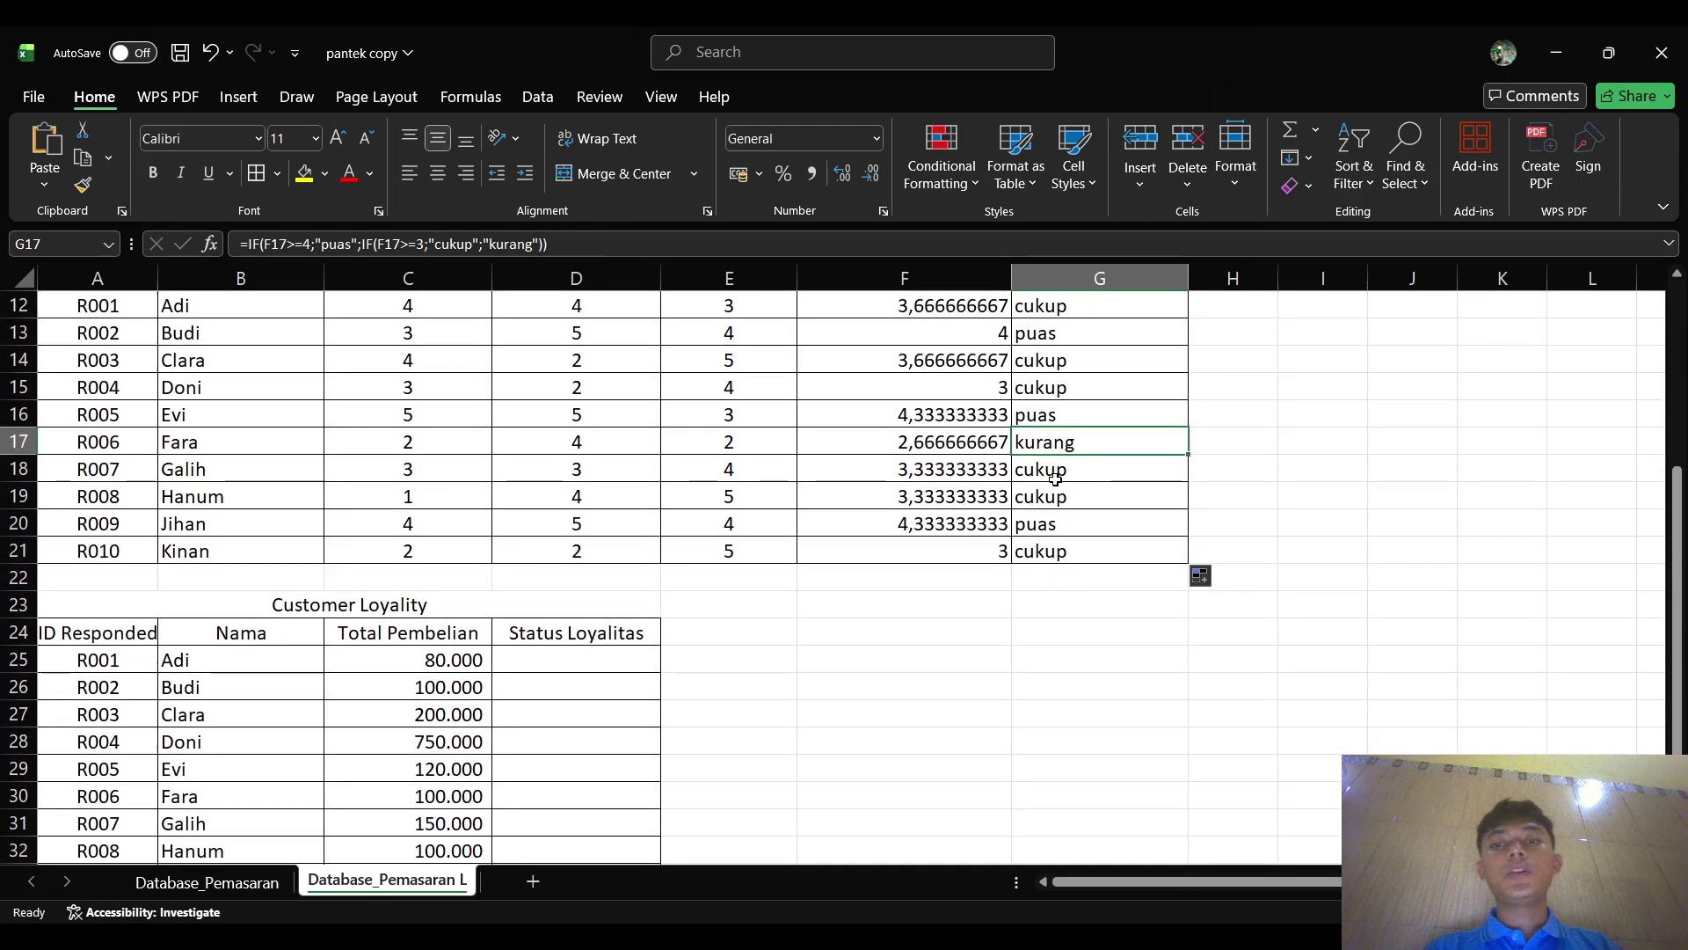
scroll(1056, 479, "down", 3)
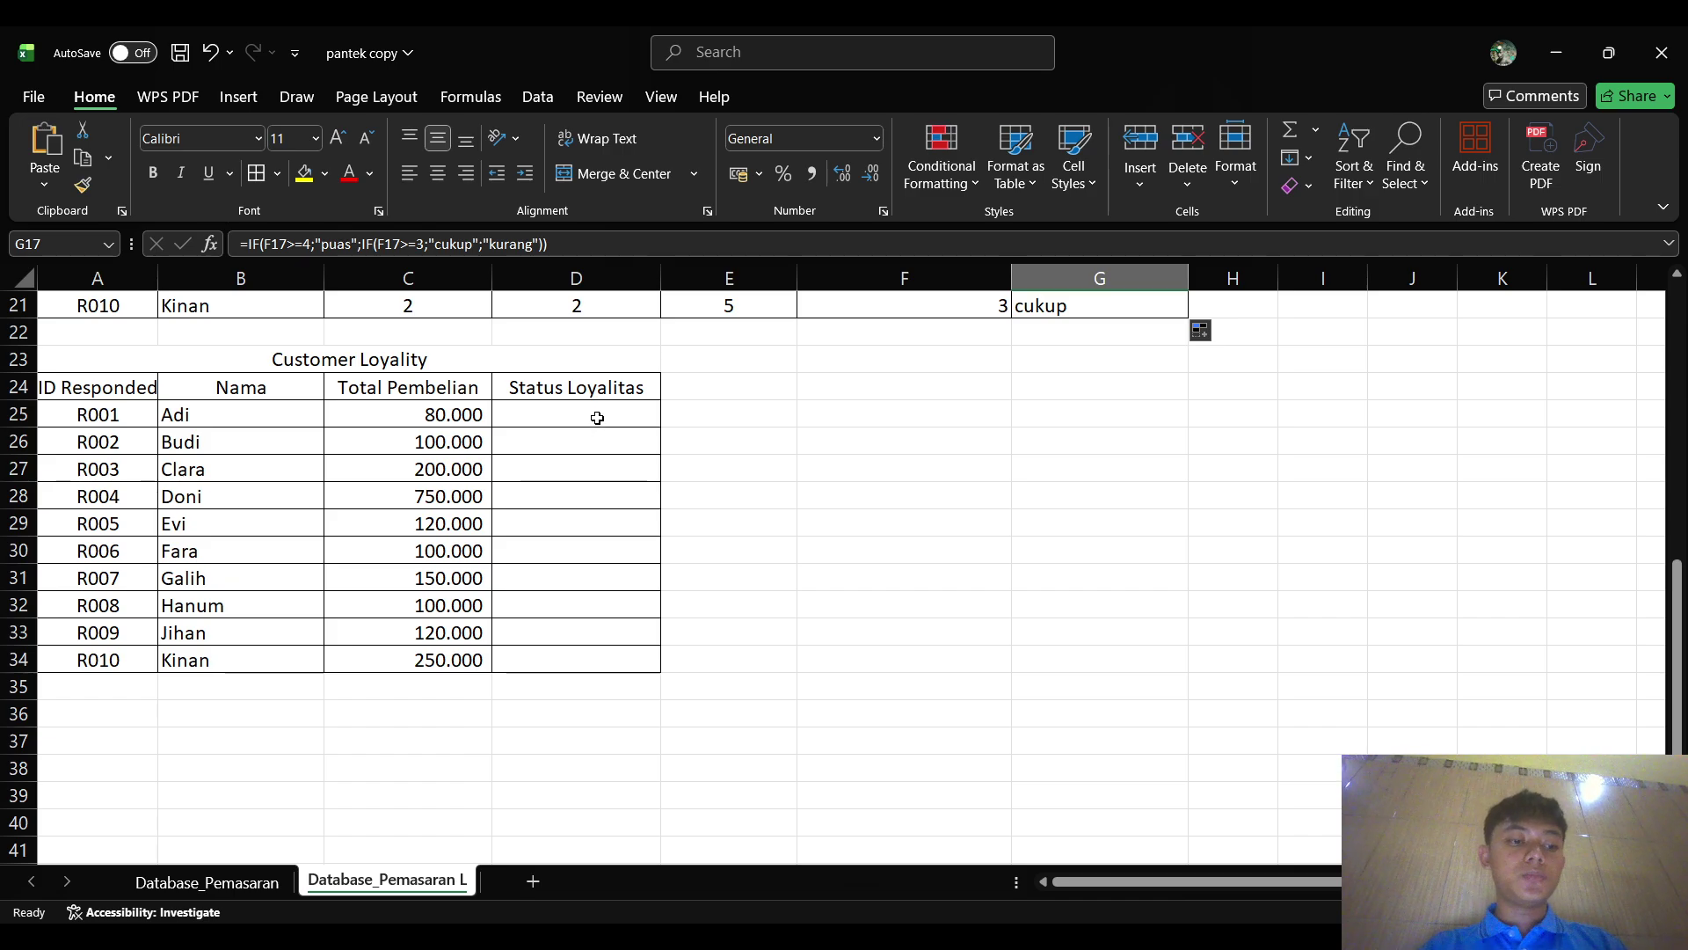
left_click(597, 418)
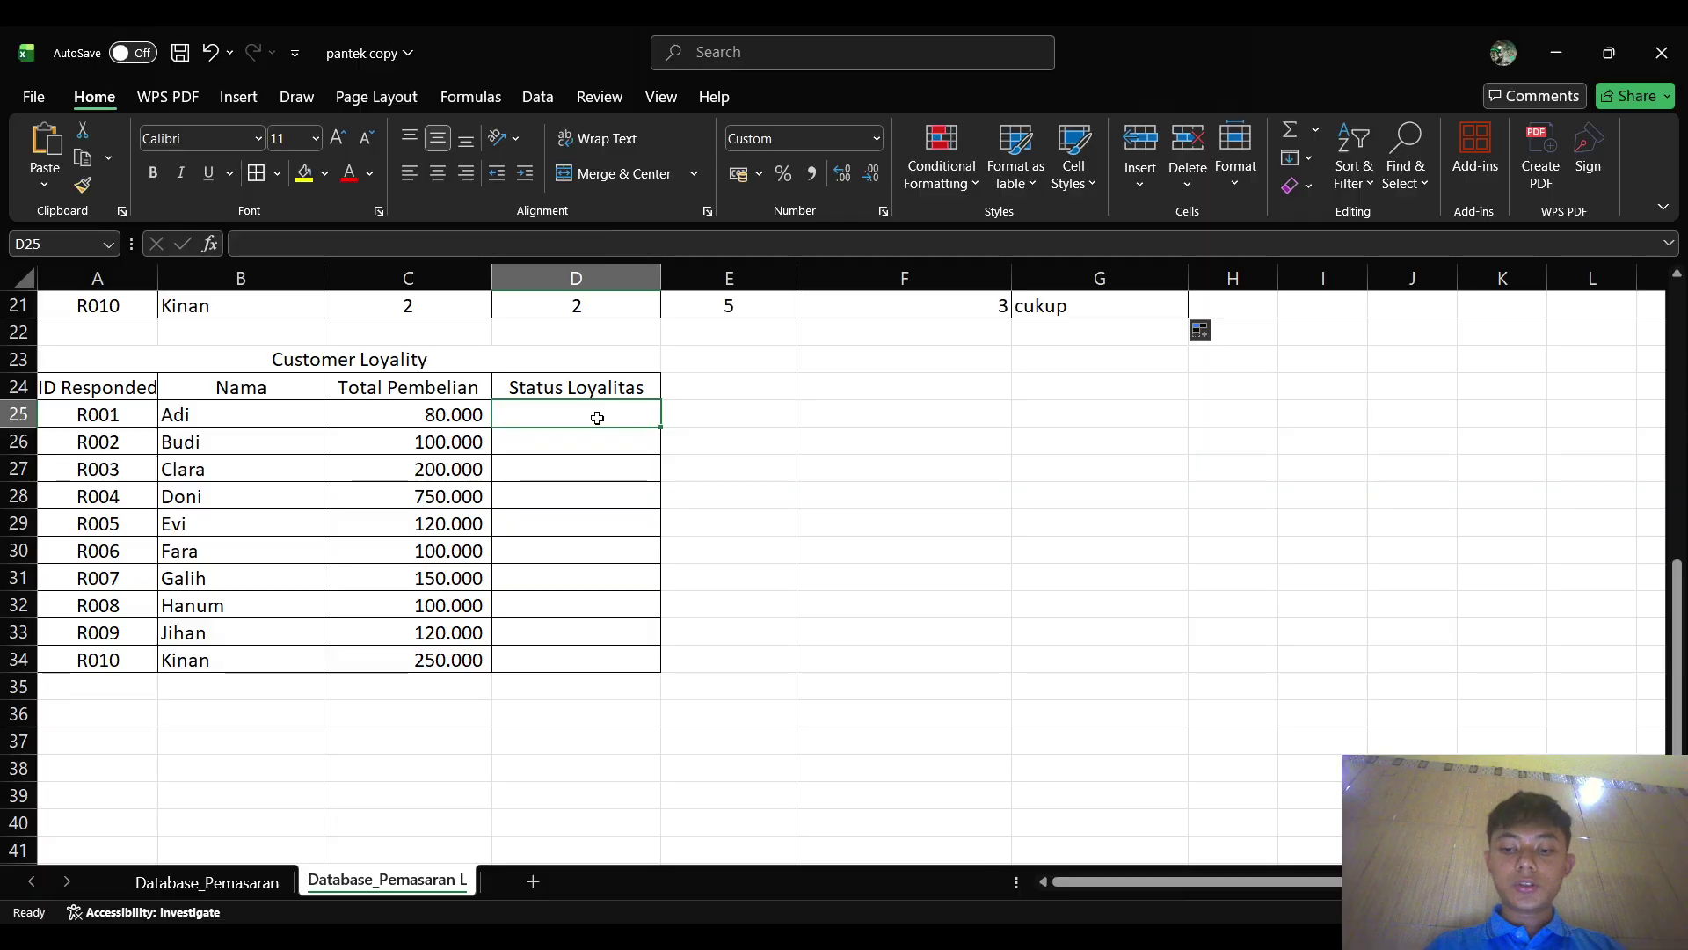
type("=if(")
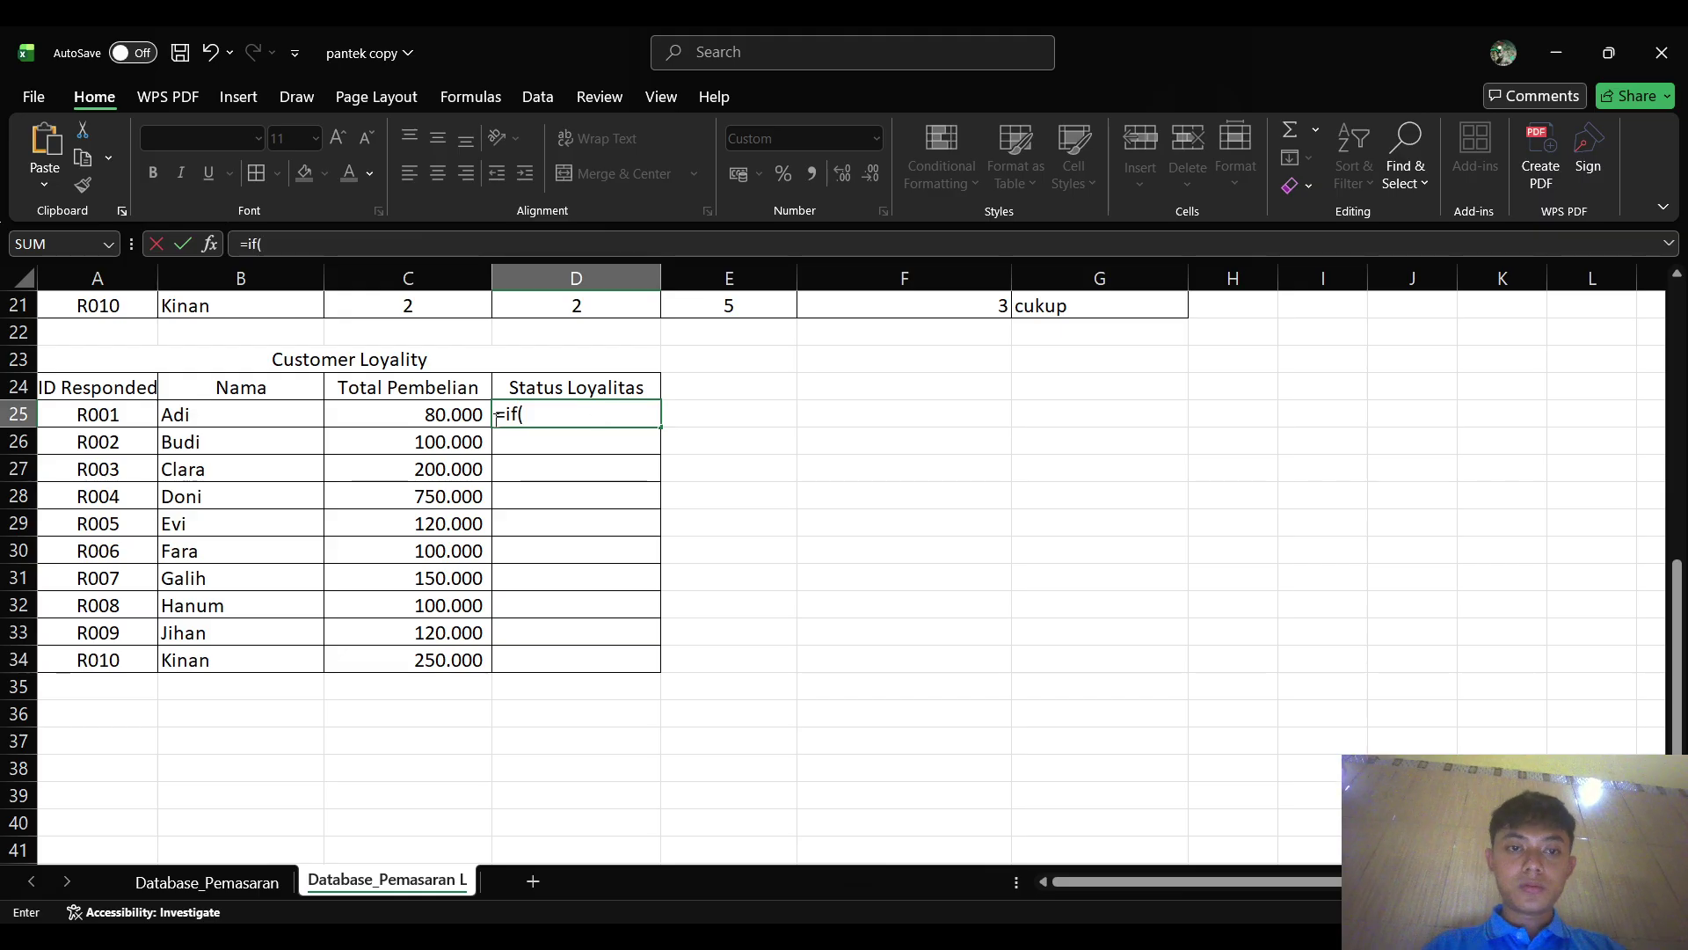
left_click(437, 416)
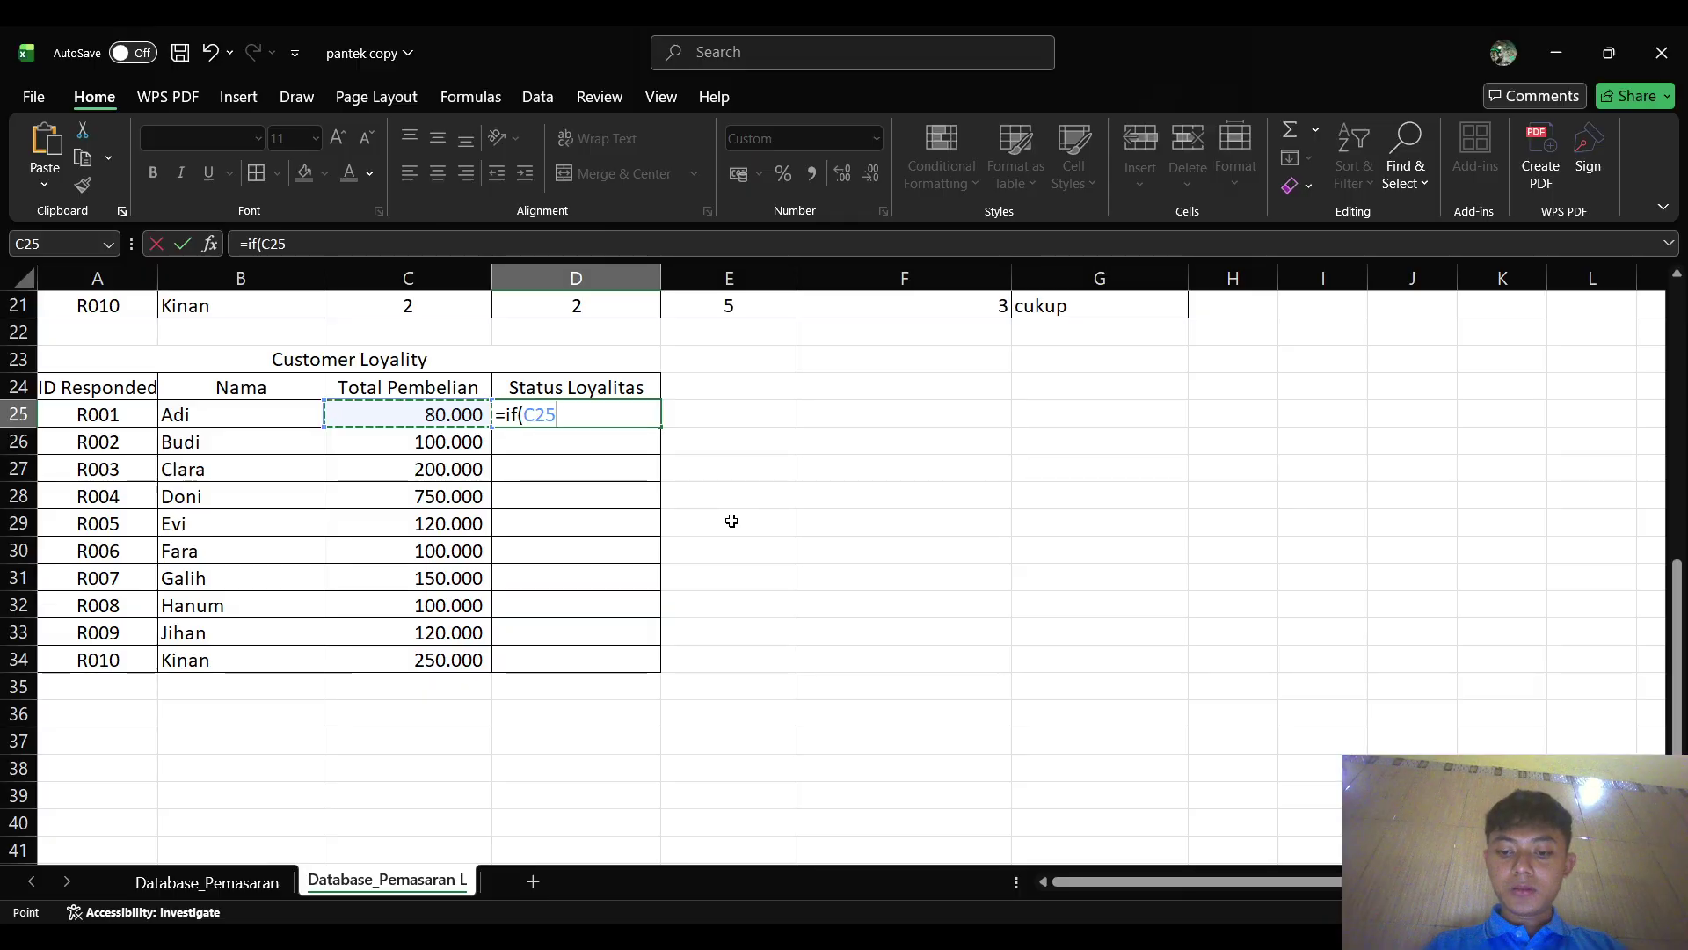
type("> ")
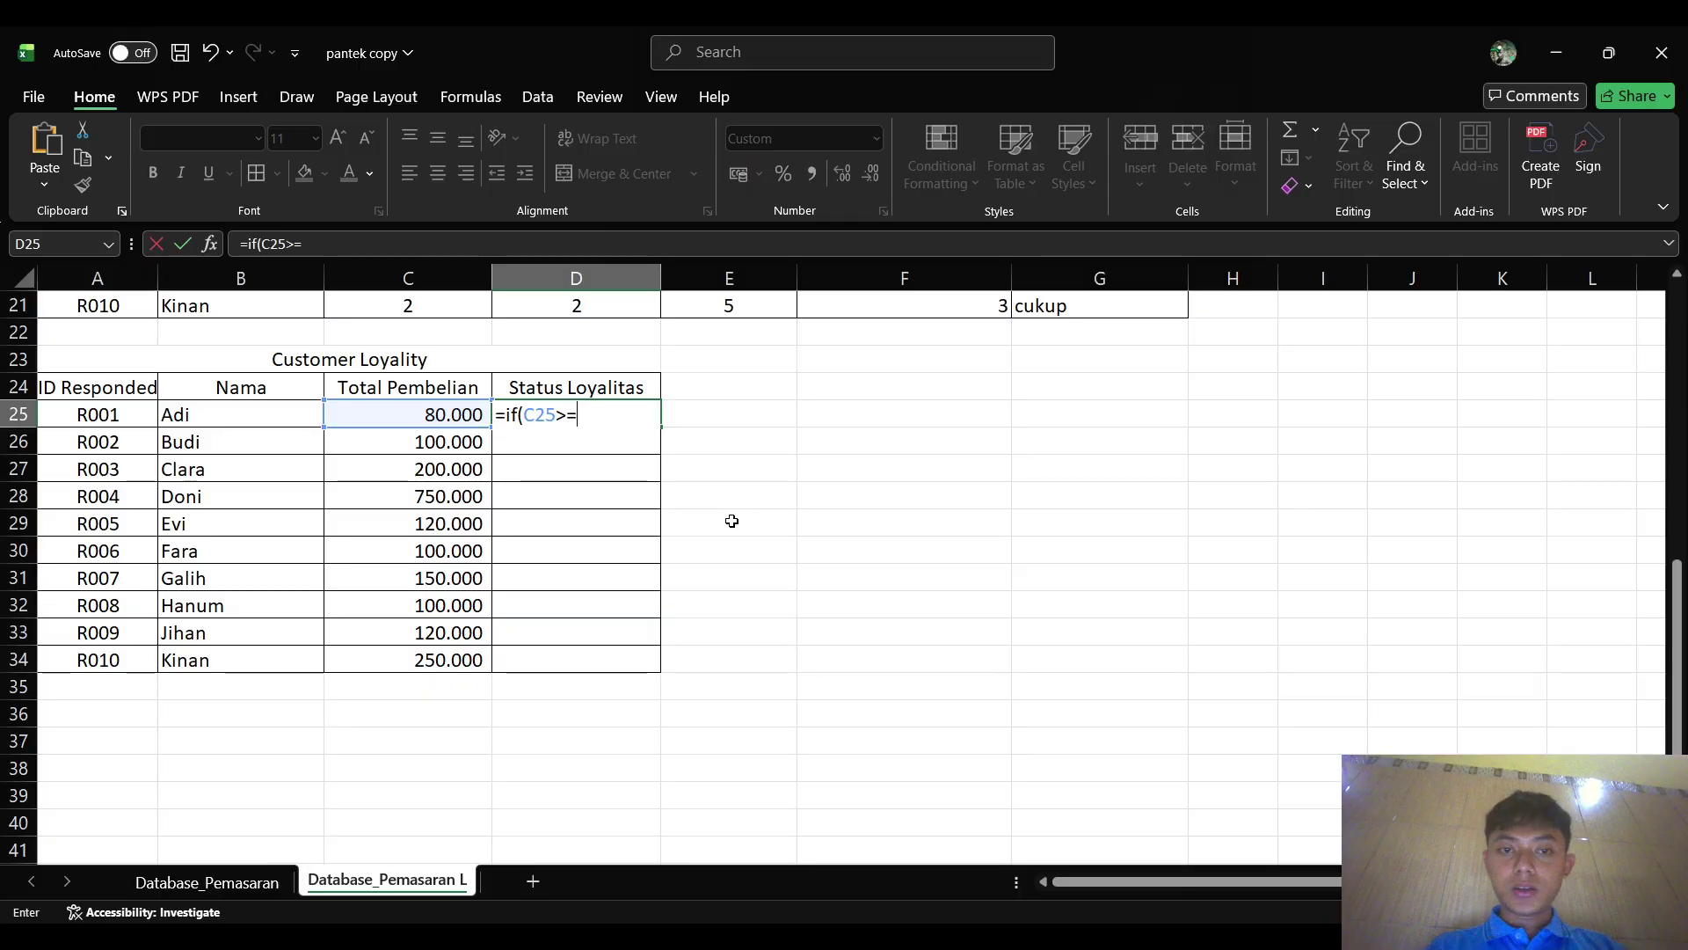
type("10")
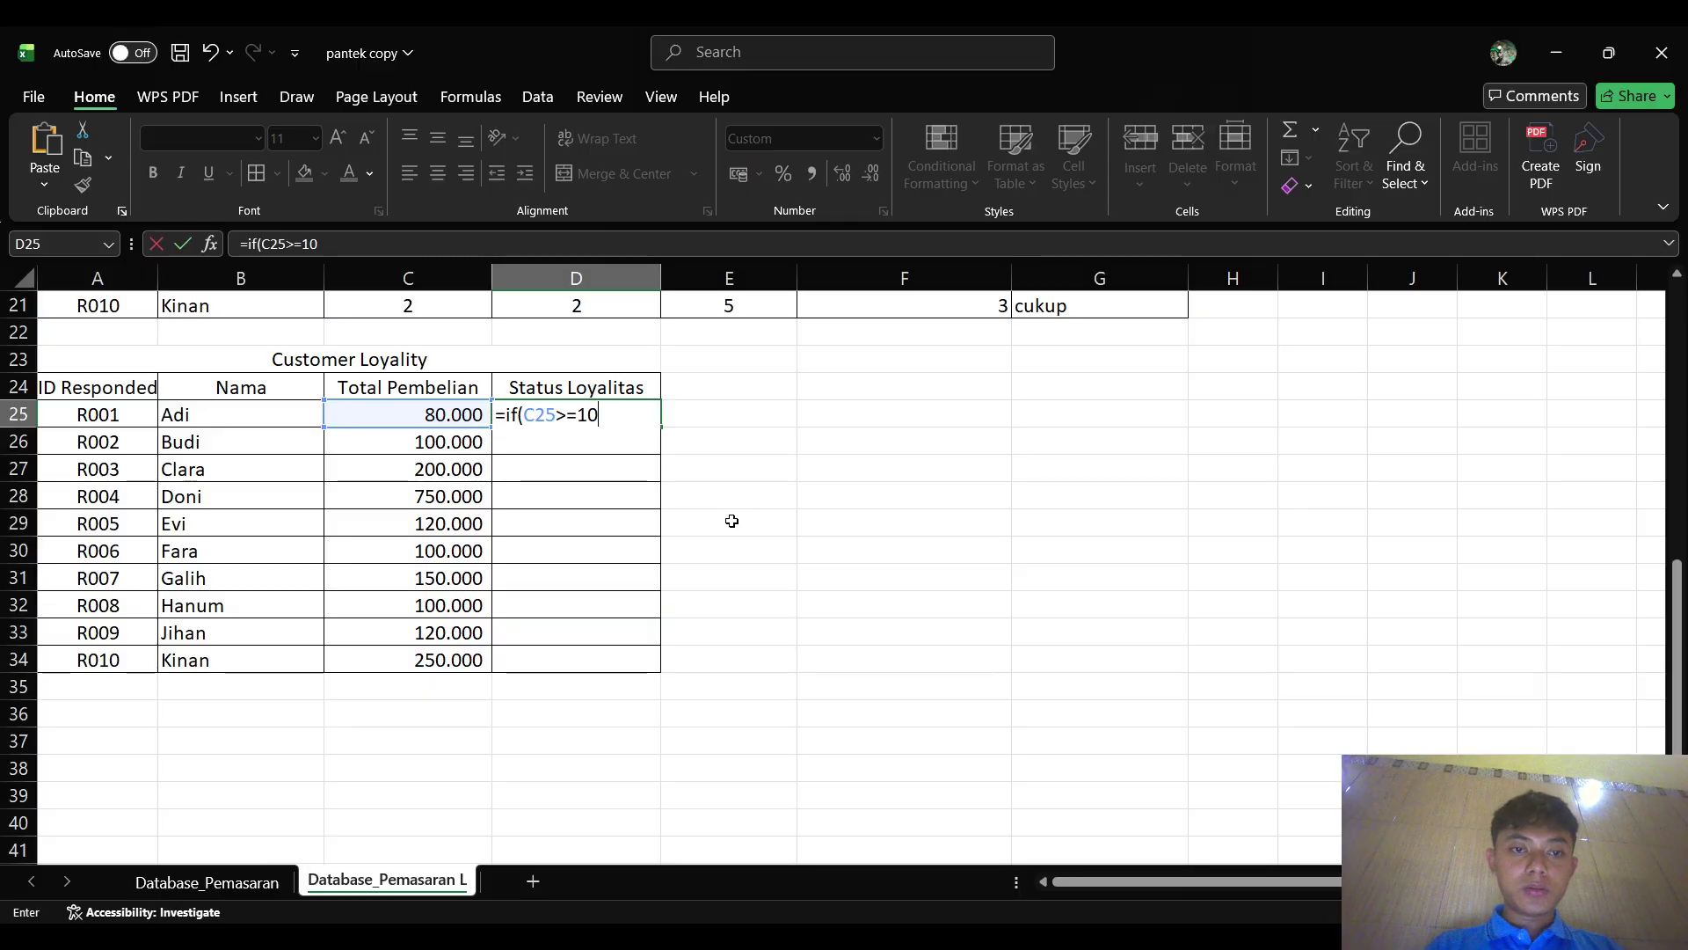
type("0.000")
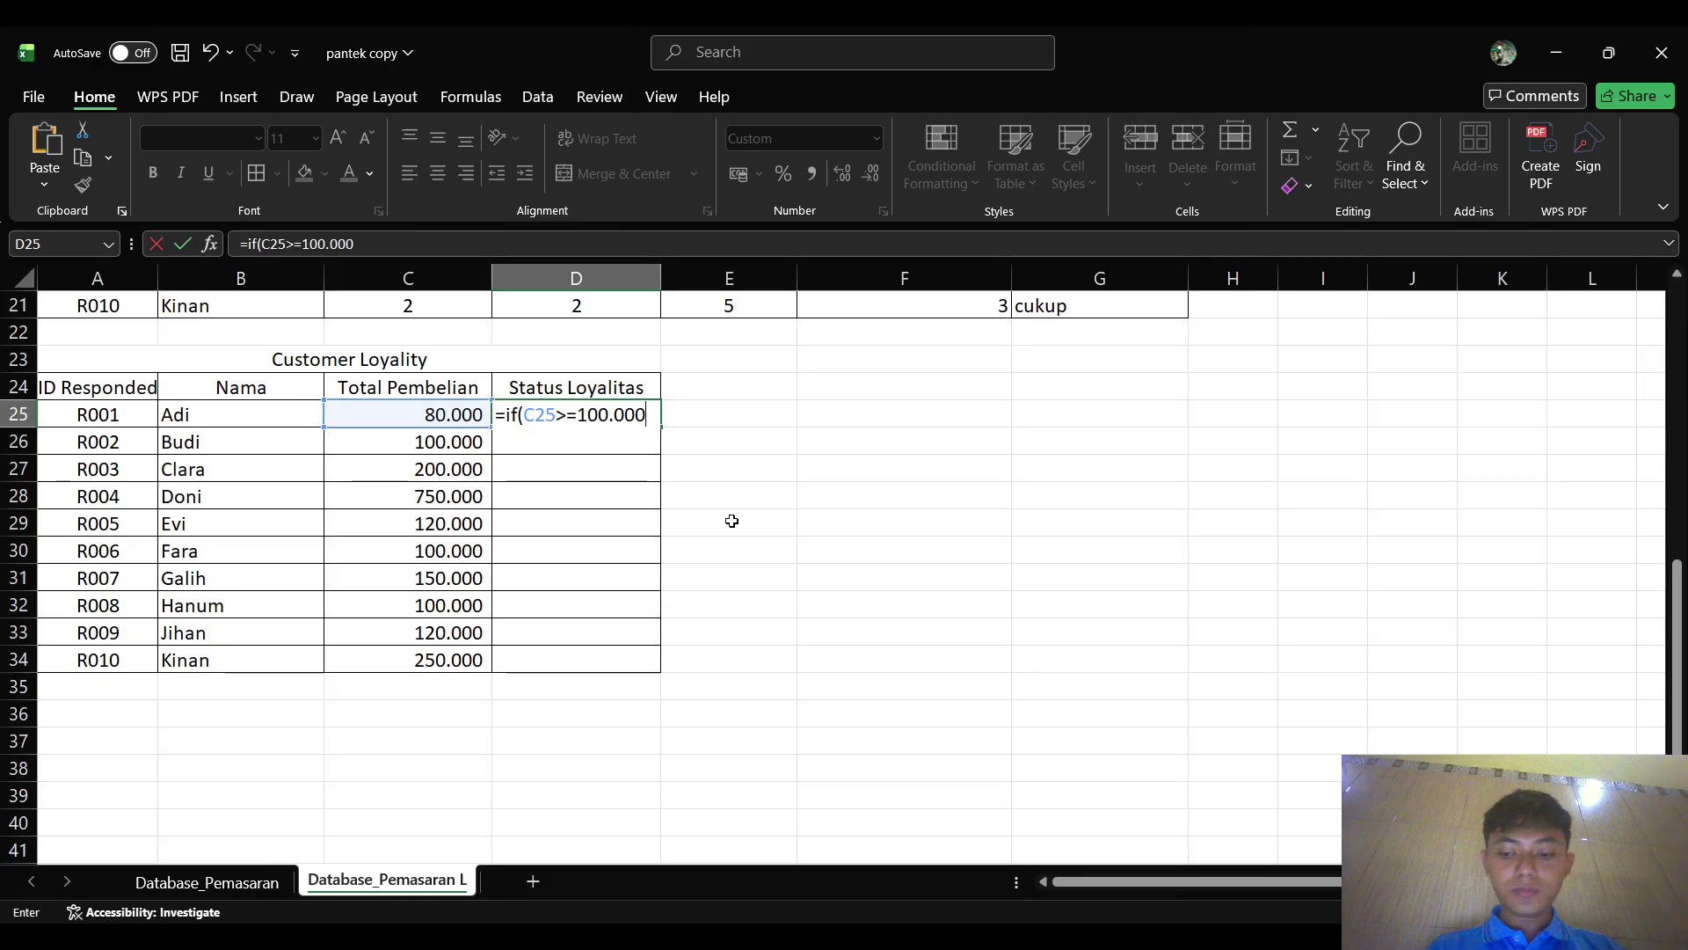
type(";\"lou")
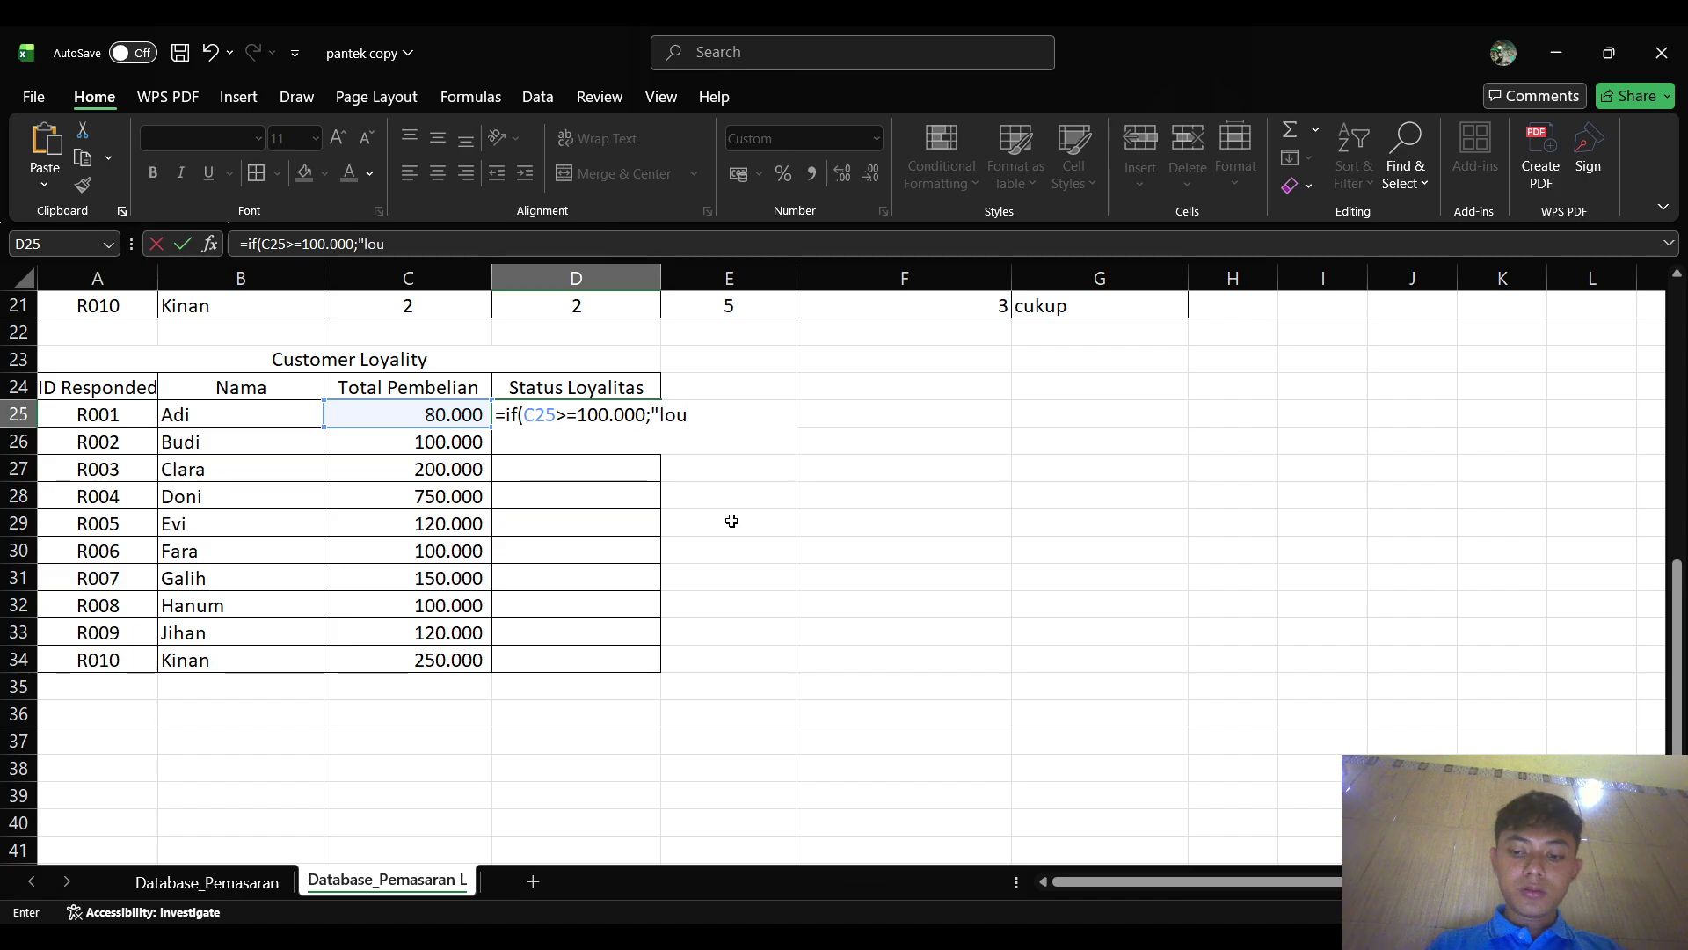
key("BackSpace")
type("ya")
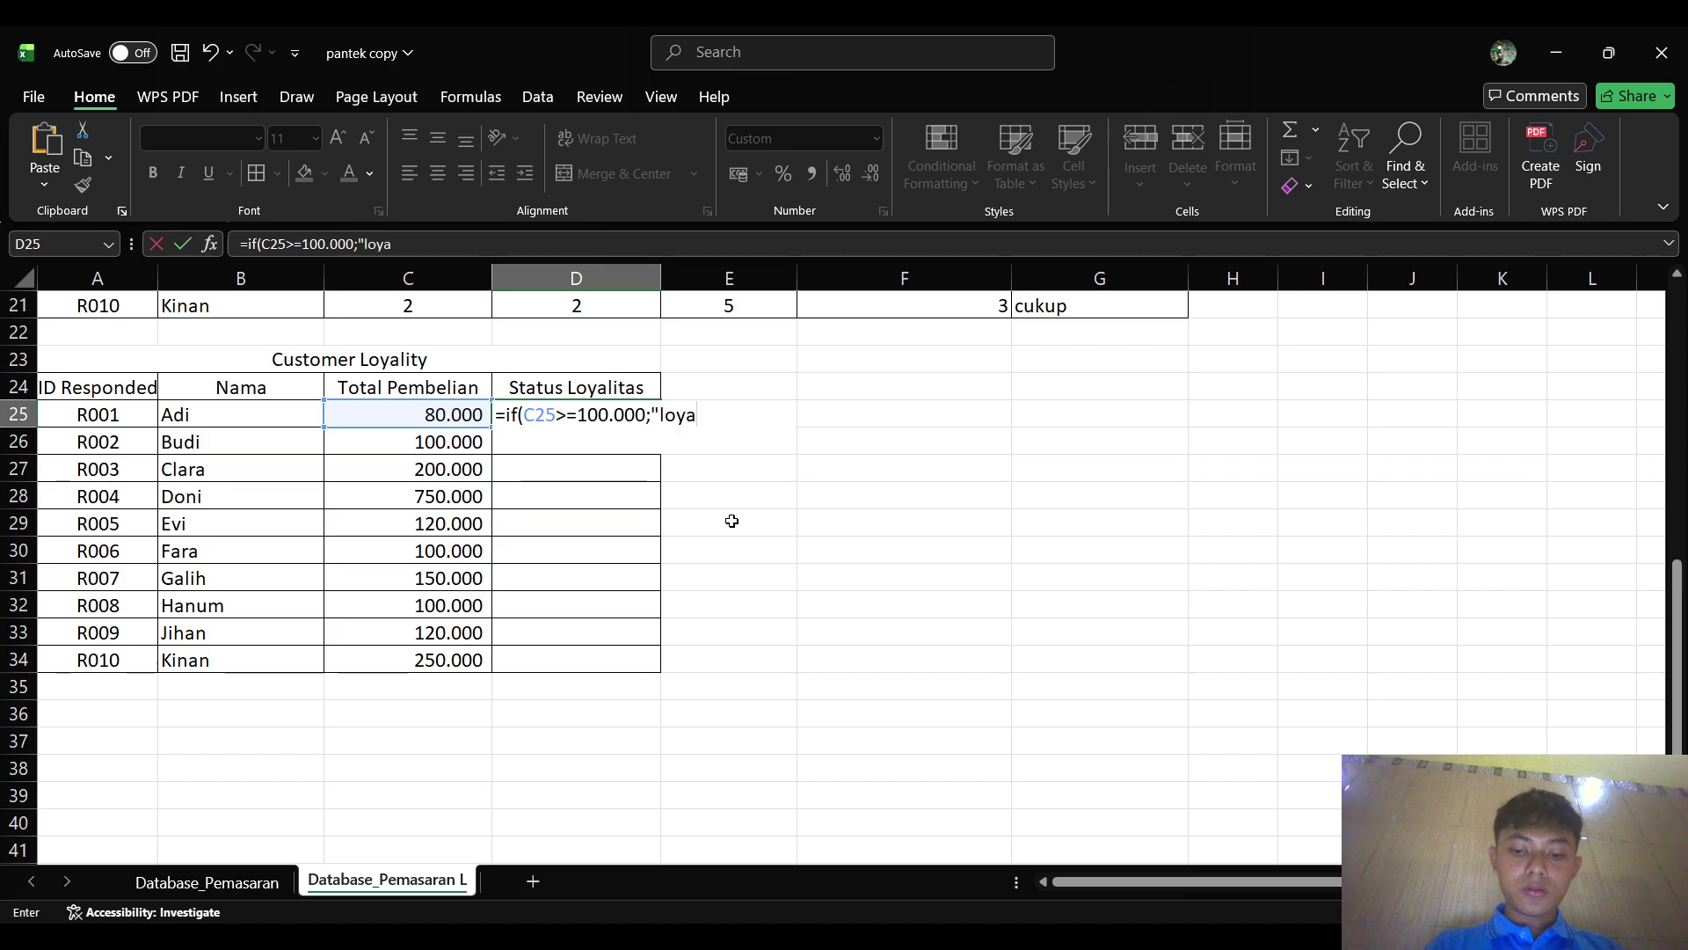
type("litas\";\"")
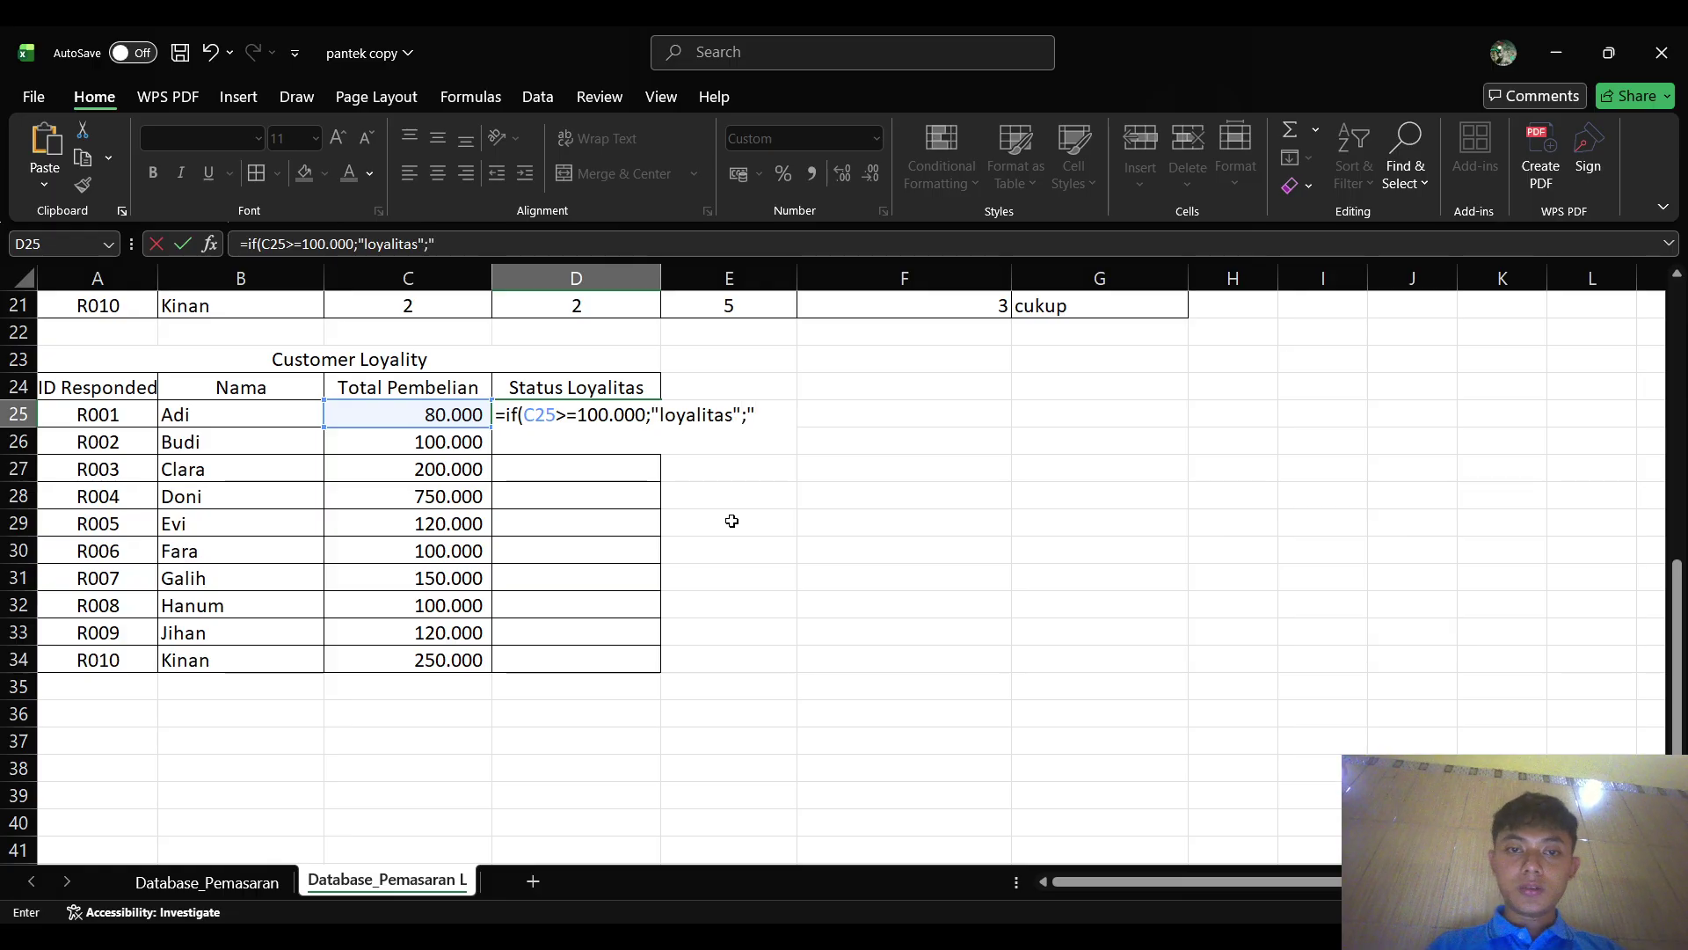
type("tidak loyal")
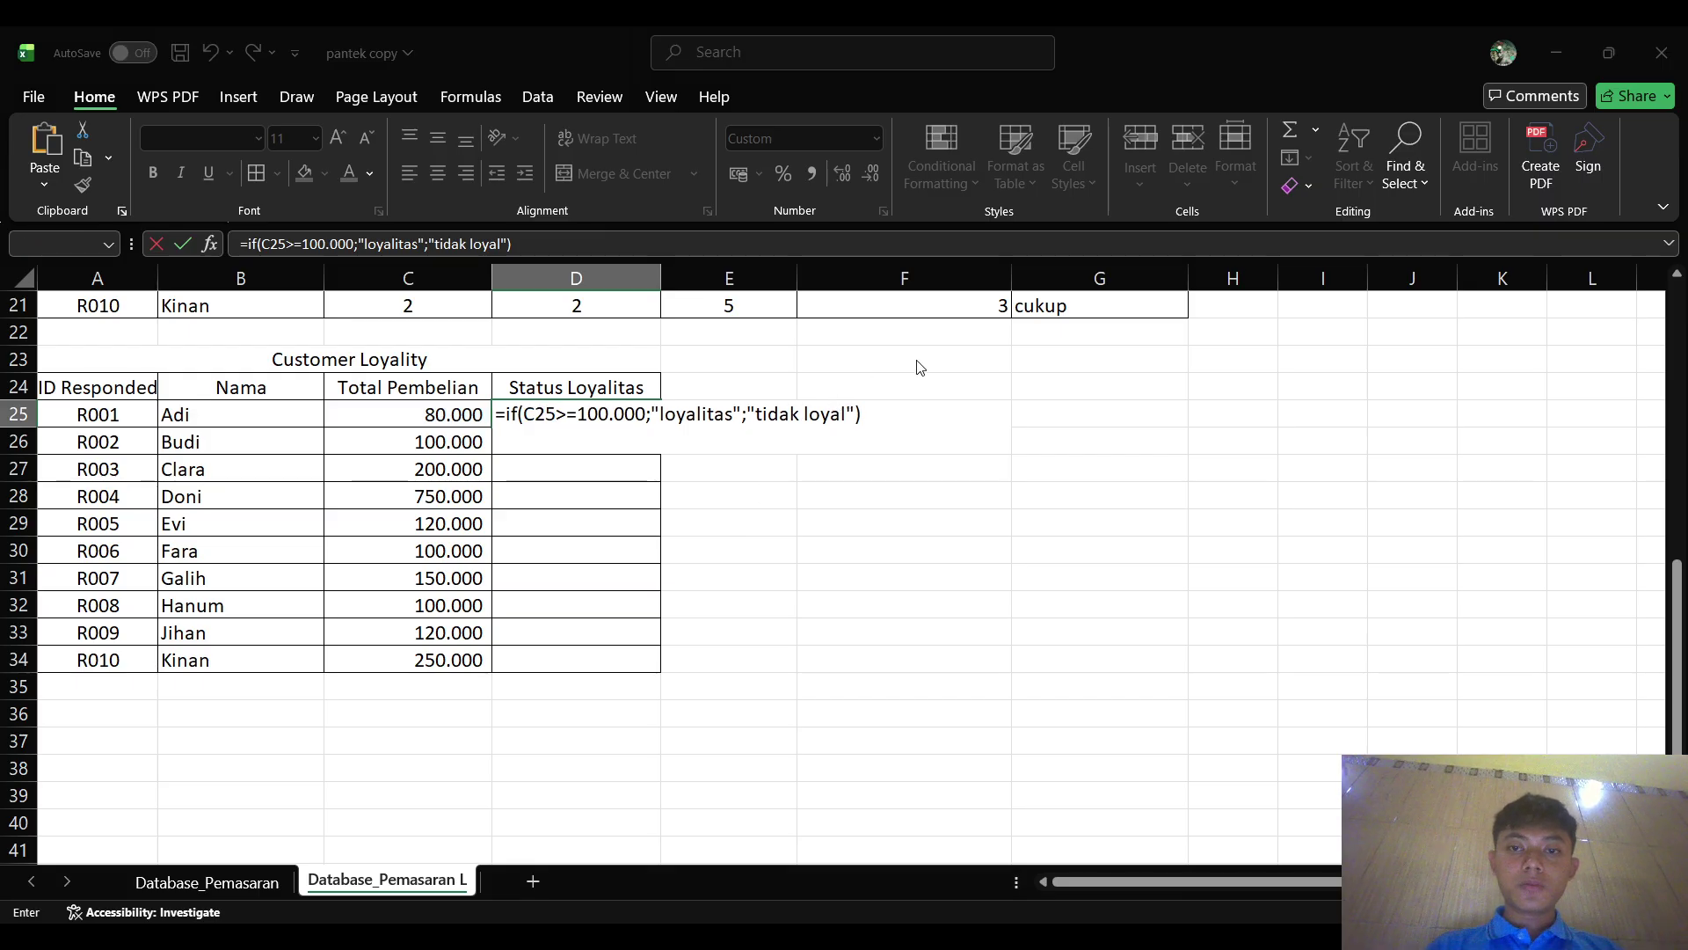
- Remove the thousands separator from the threshold in the D25 formula so it reads 100000, and commit the formula
double_click(611, 414)
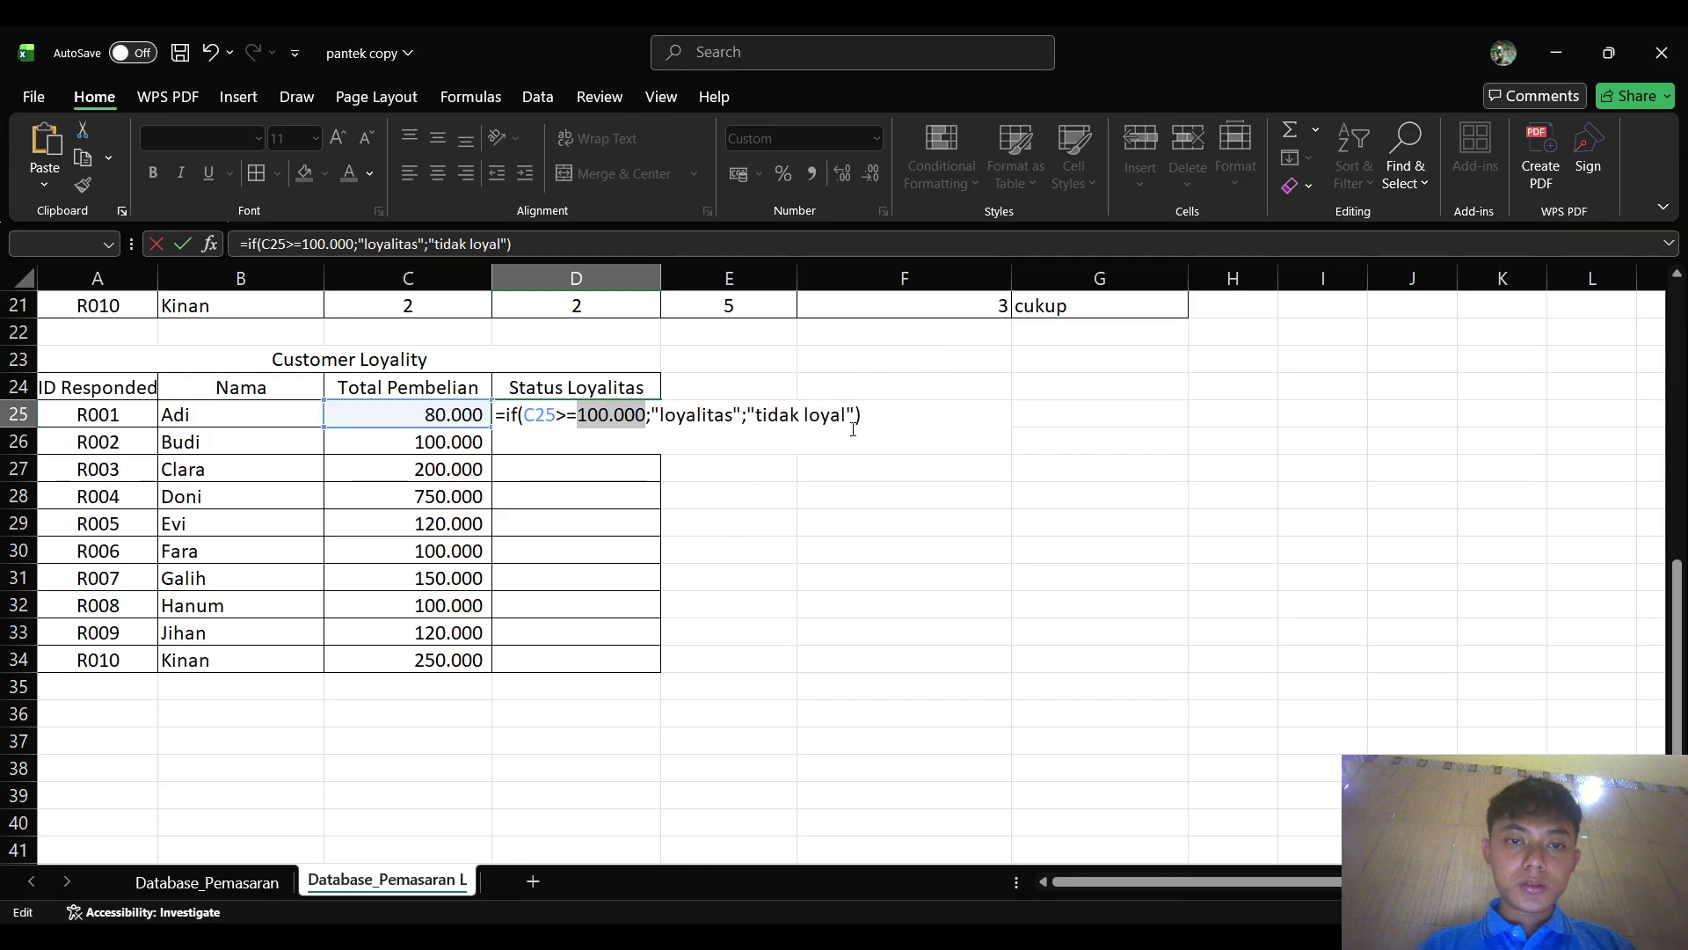
left_click(618, 414)
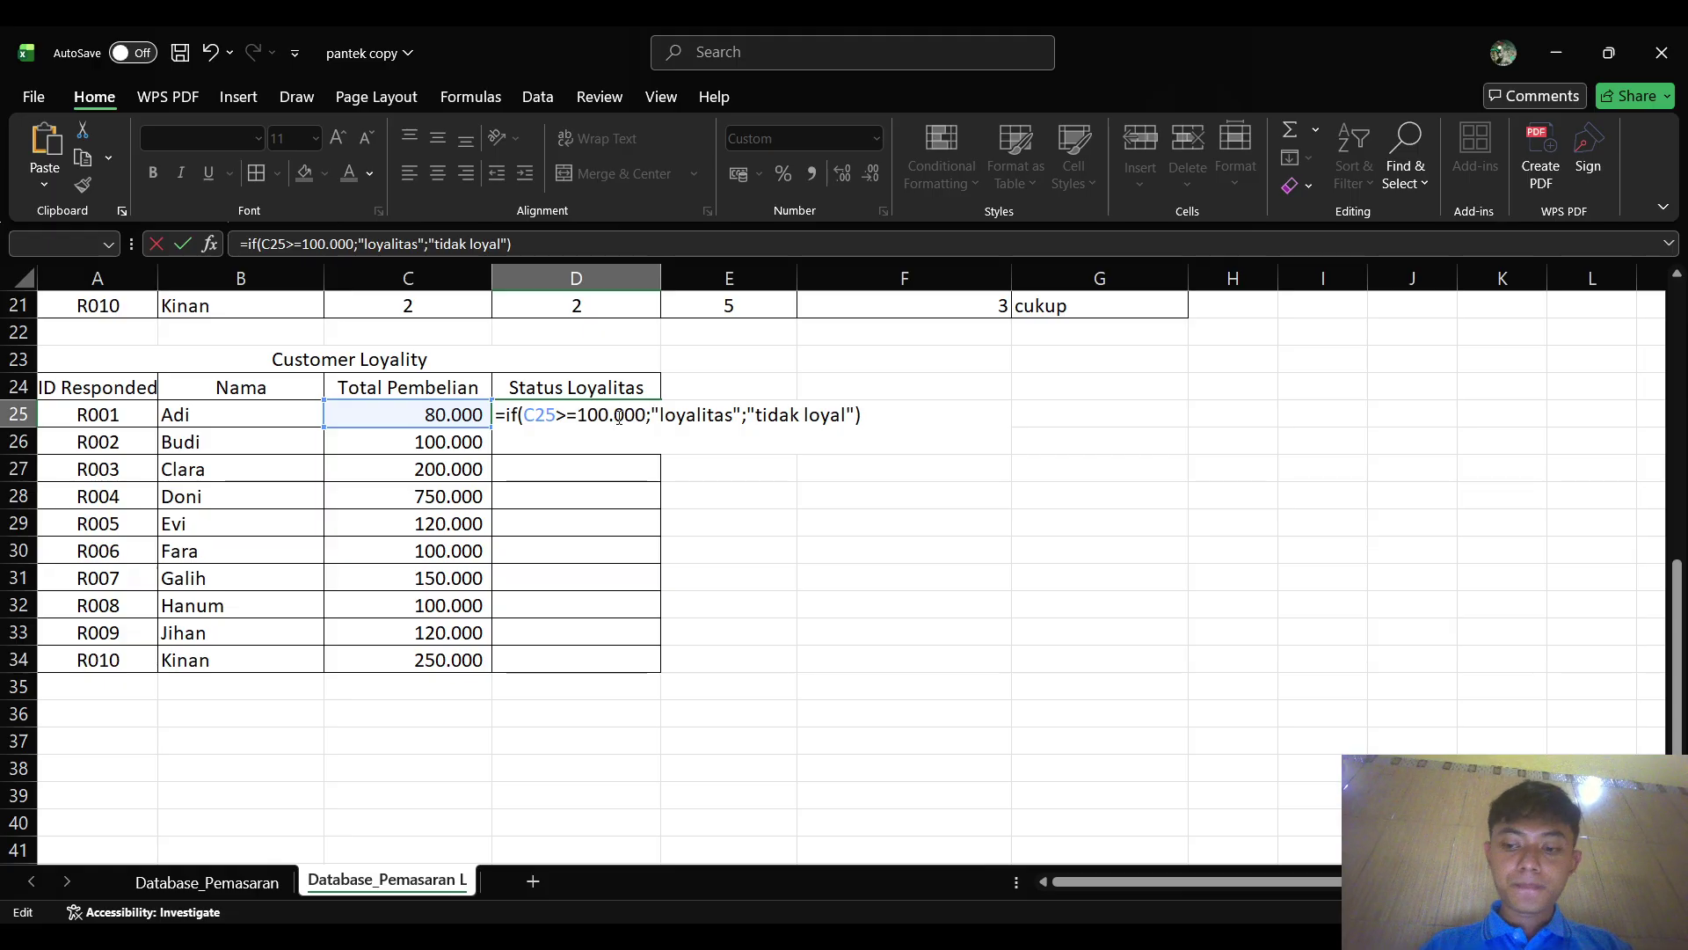
key("BackSpace")
key("Return")
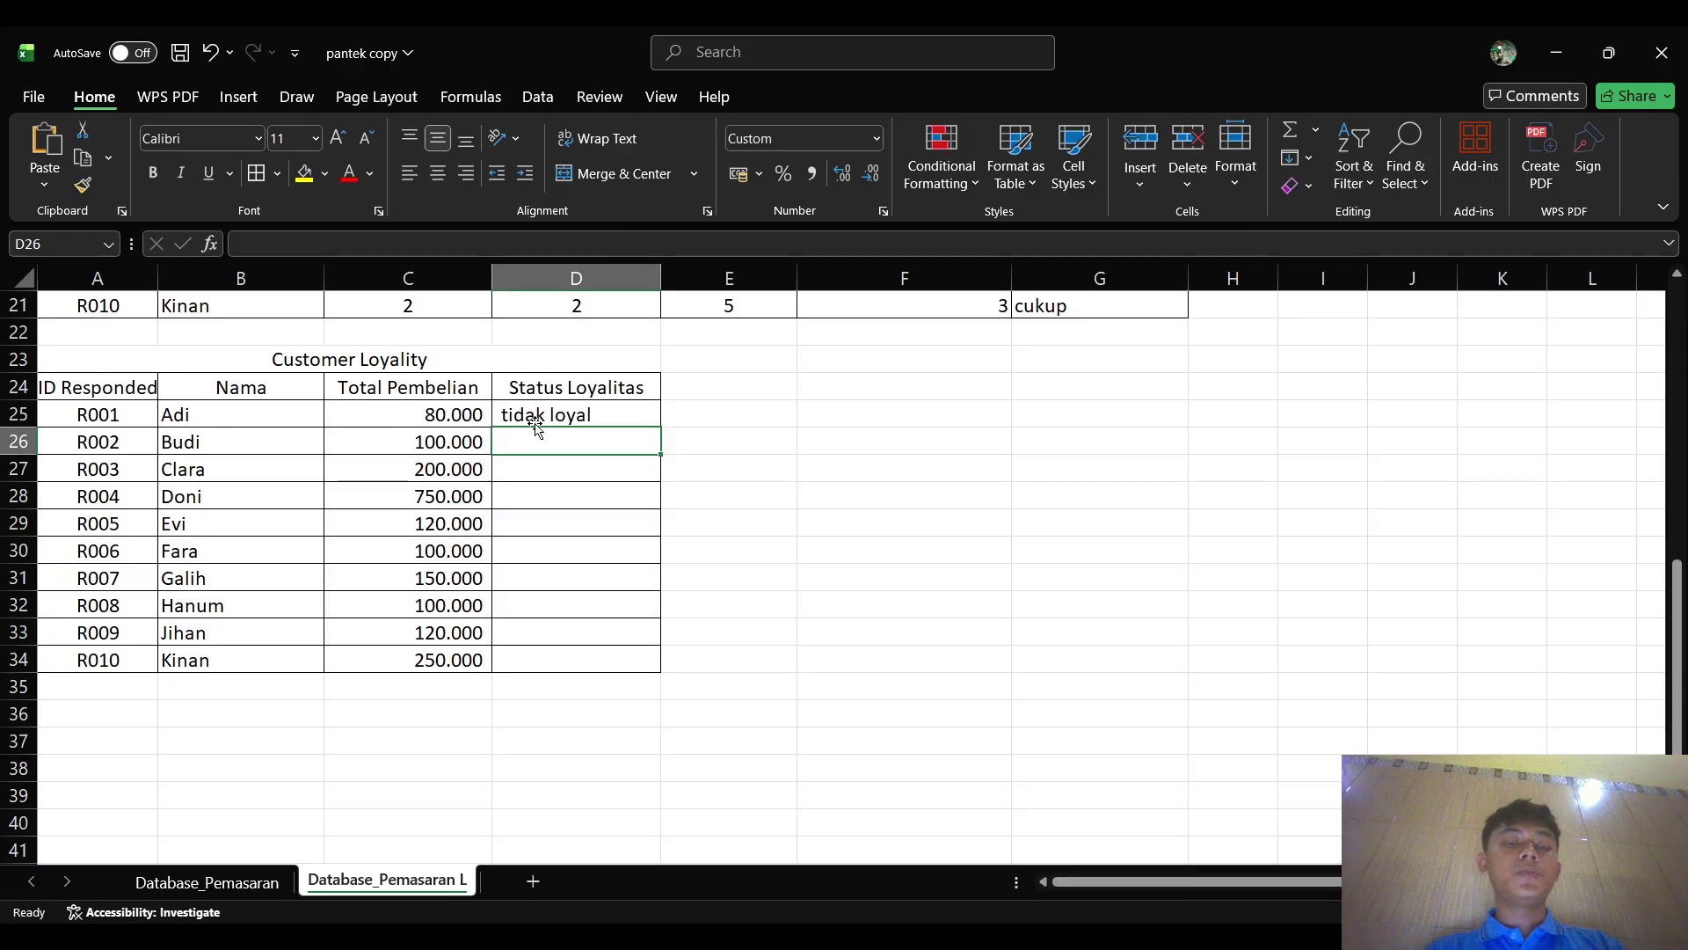
- Copy the Status Loyalitas formula from D25 down through D34 for the remaining respondents
left_click(606, 413)
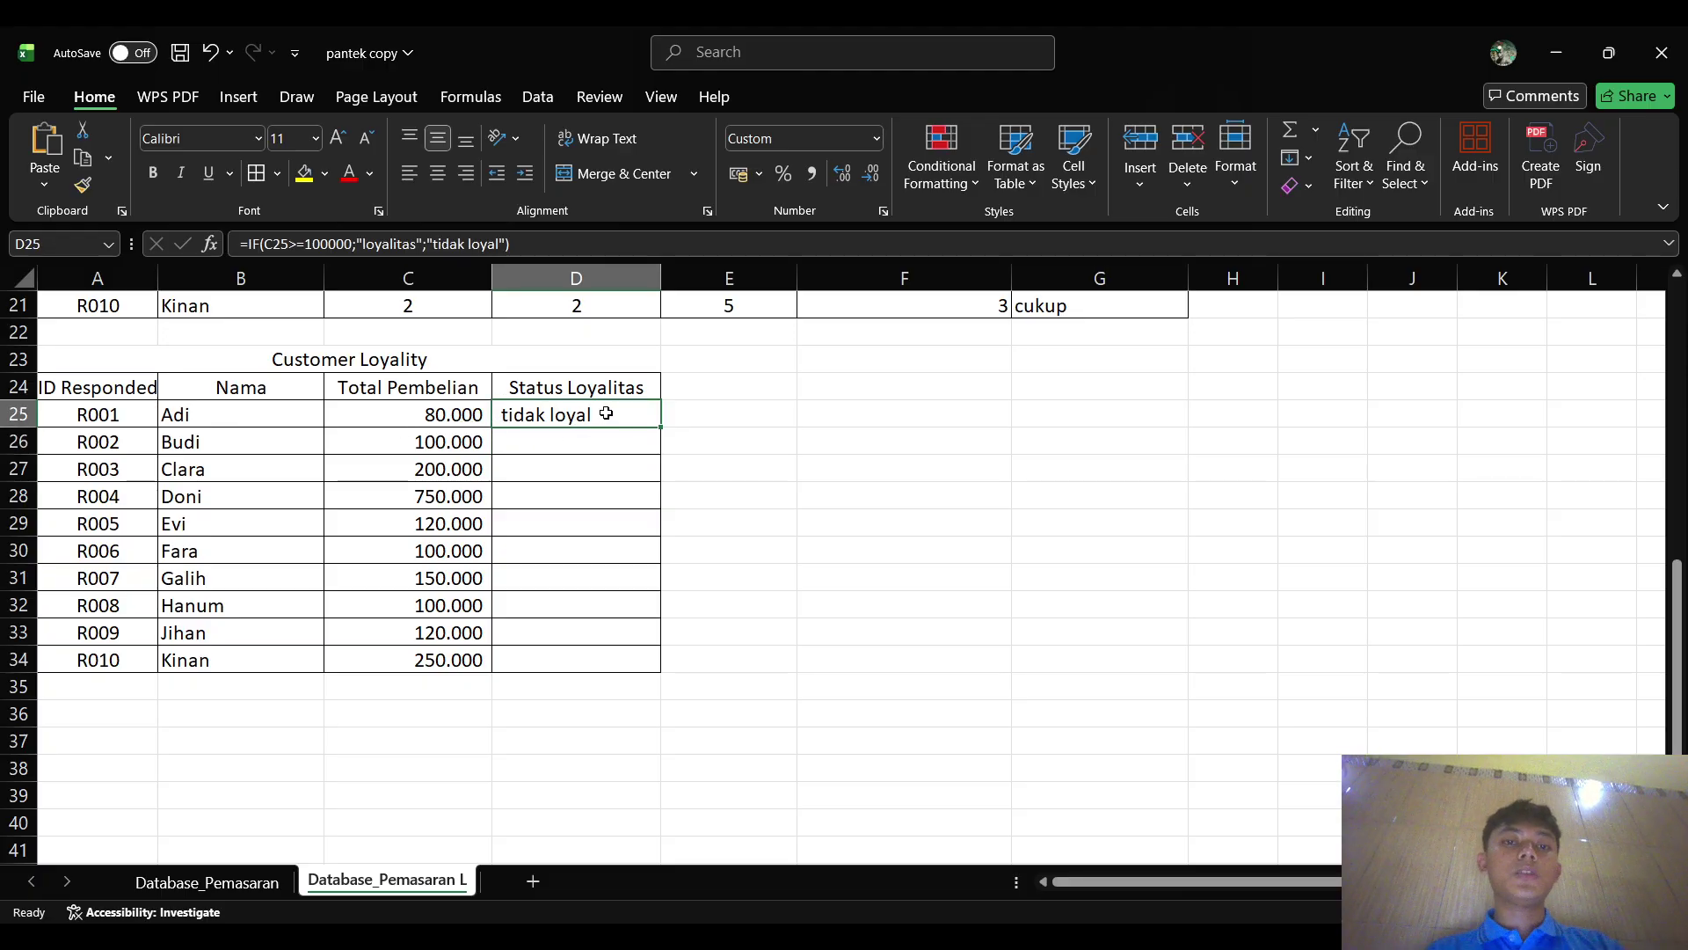
left_click_drag(662, 424, 673, 676)
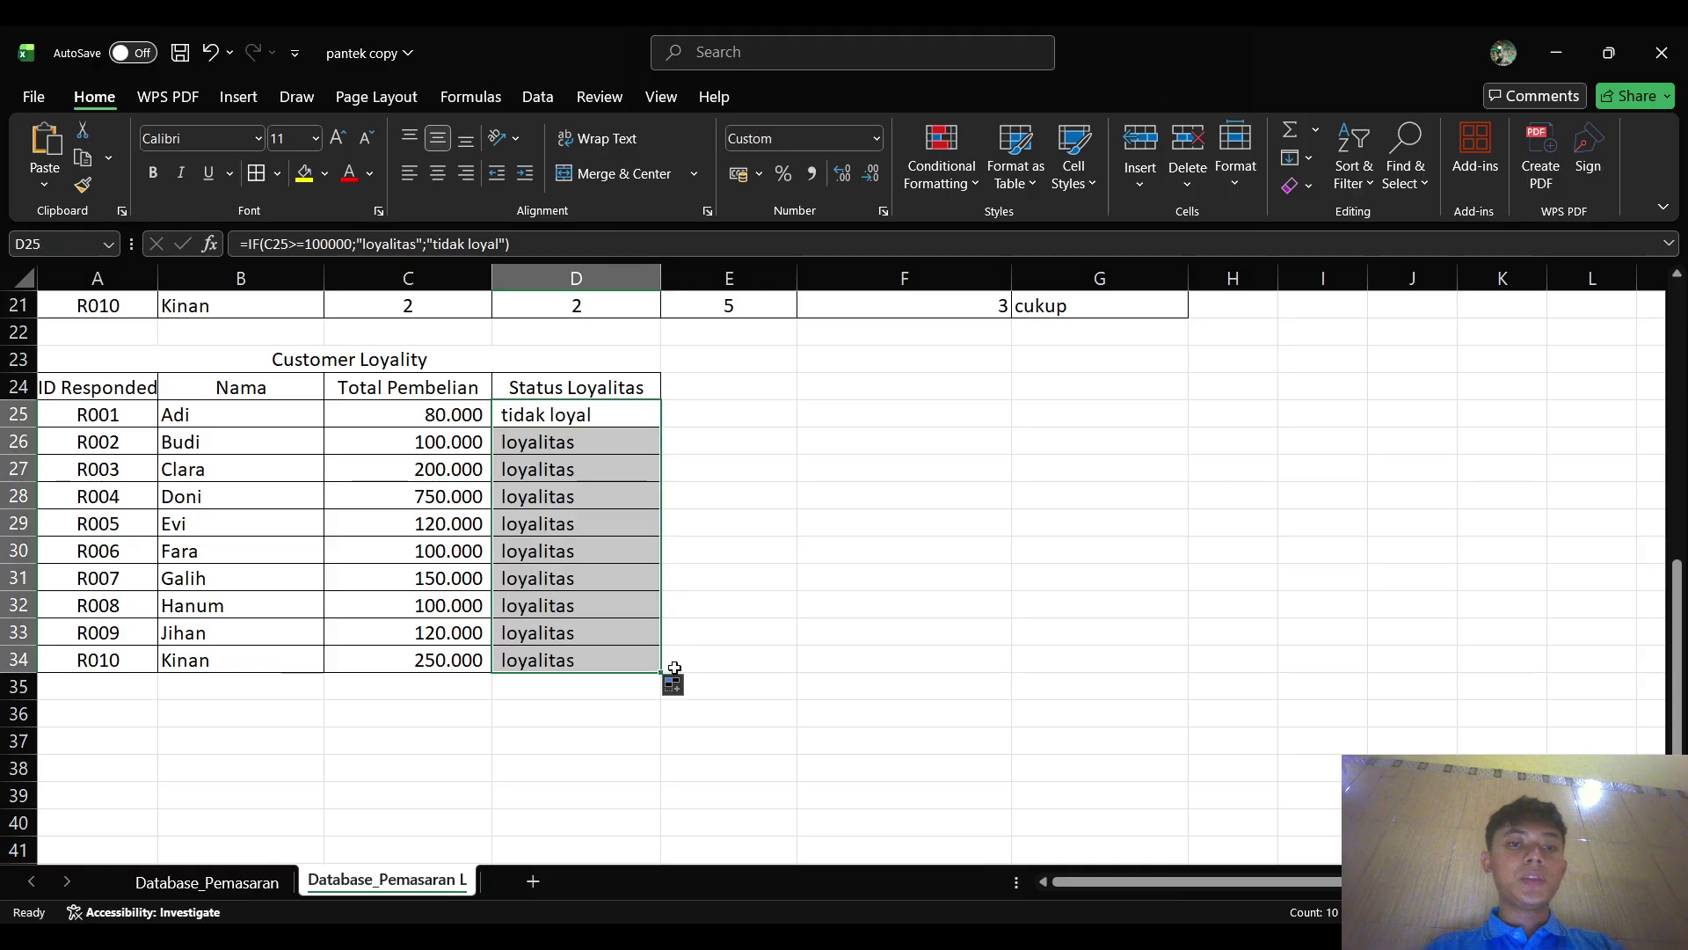
left_click(761, 639)
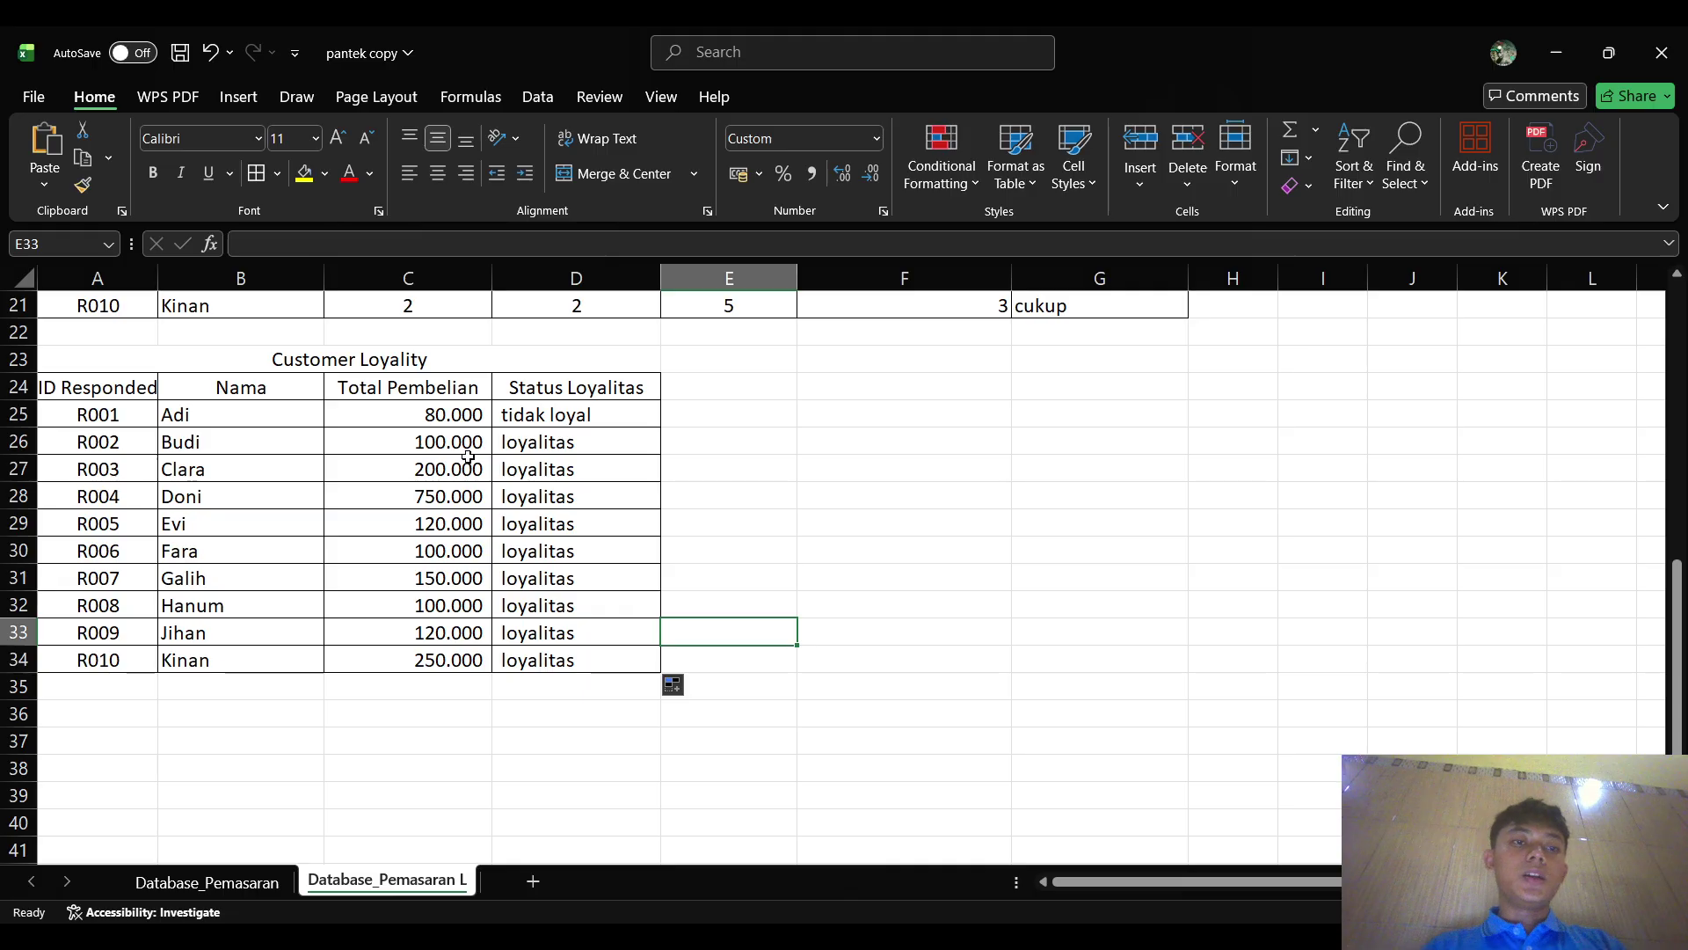